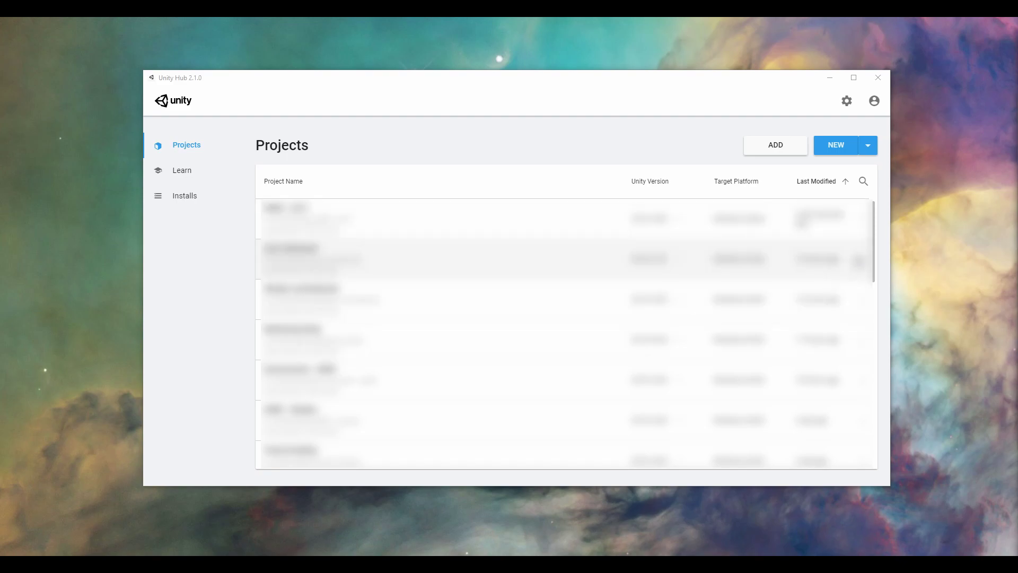
click(838, 146)
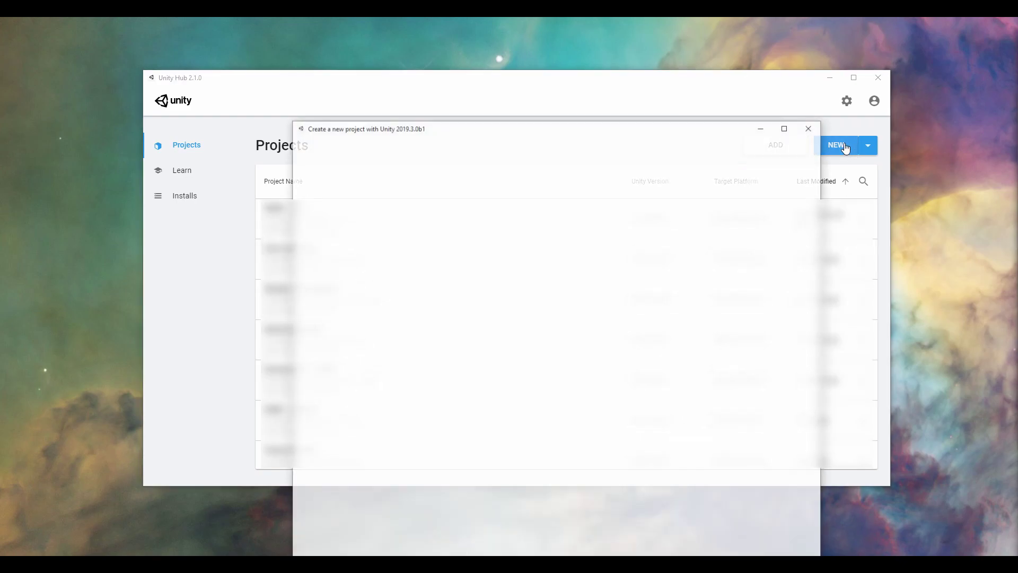
click(345, 277)
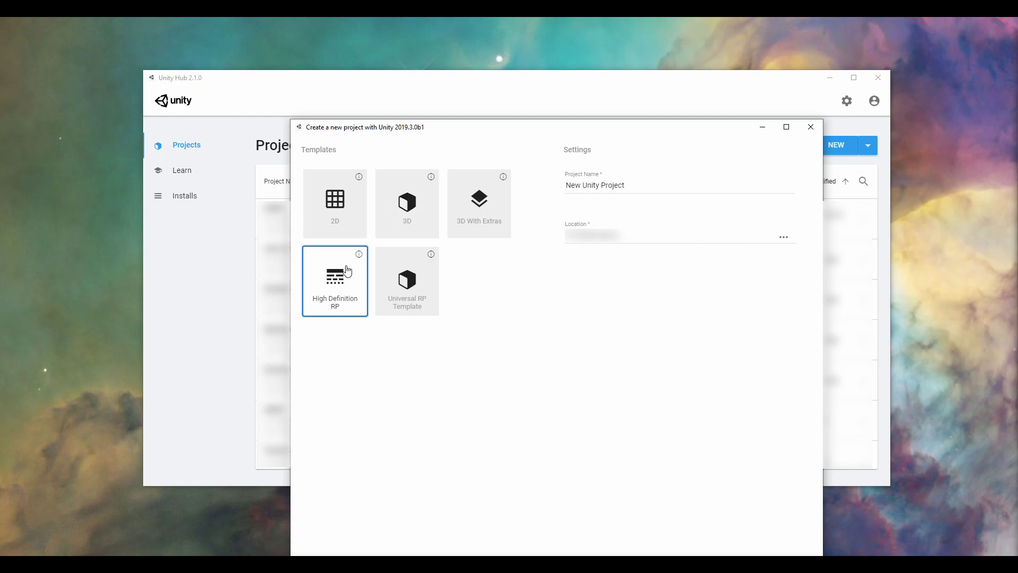
drag(626, 185, 546, 189)
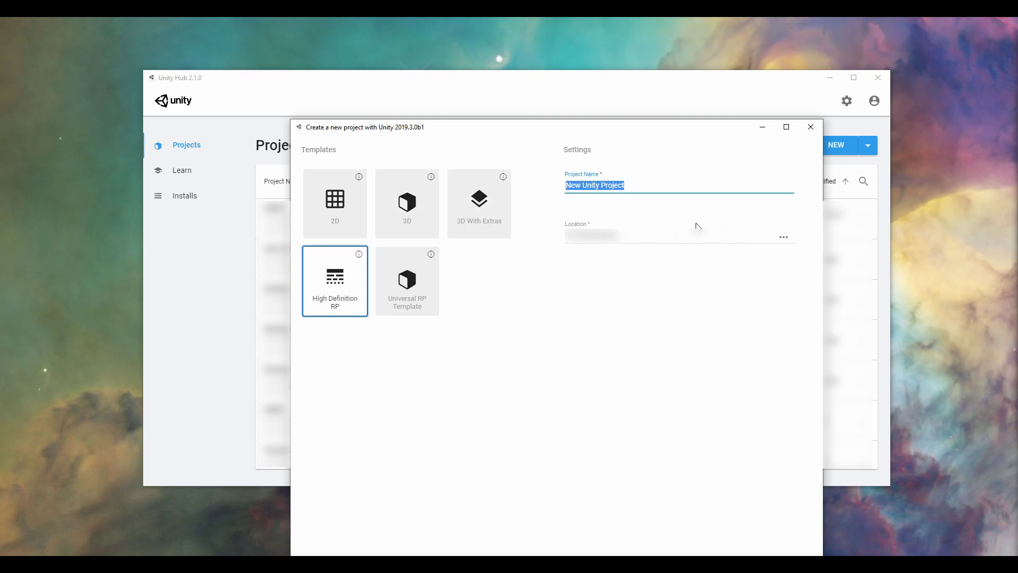
drag(721, 127, 720, 46)
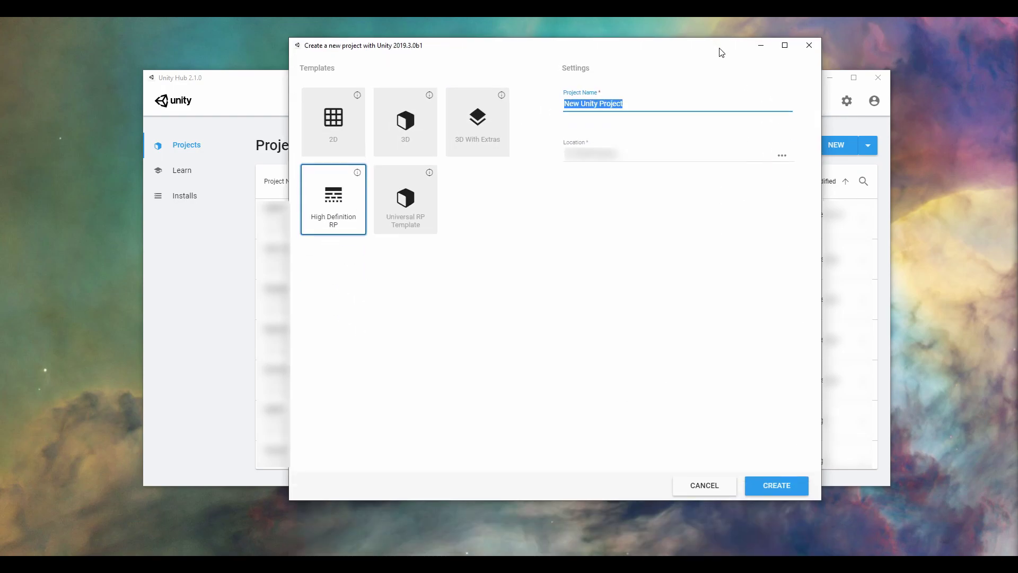
click(810, 46)
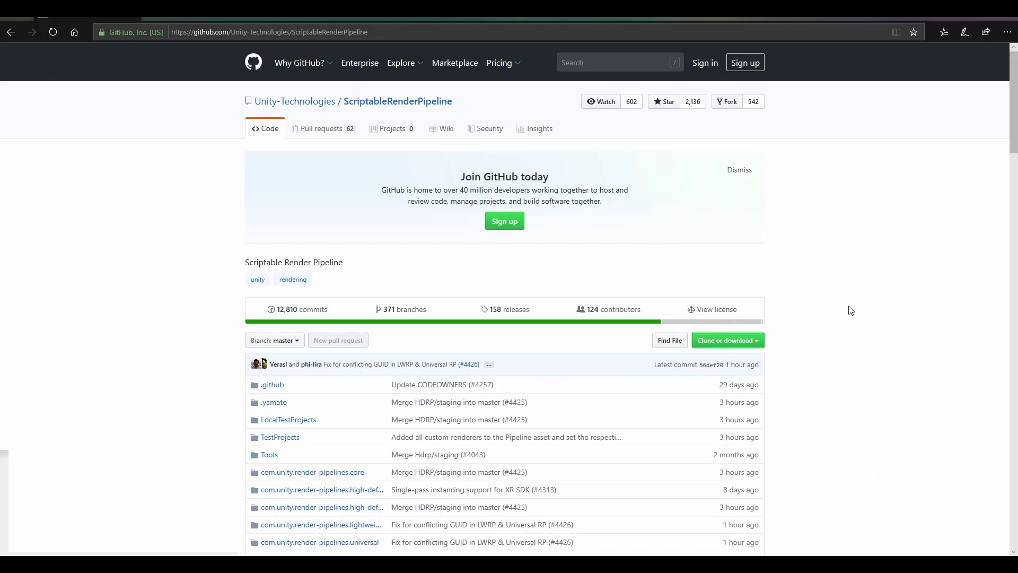
Step: Examine the ScriptableRenderPipeline repository page on GitHub and its clone and ZIP download options
scroll(833, 276, down, 3)
scroll(838, 285, up, 3)
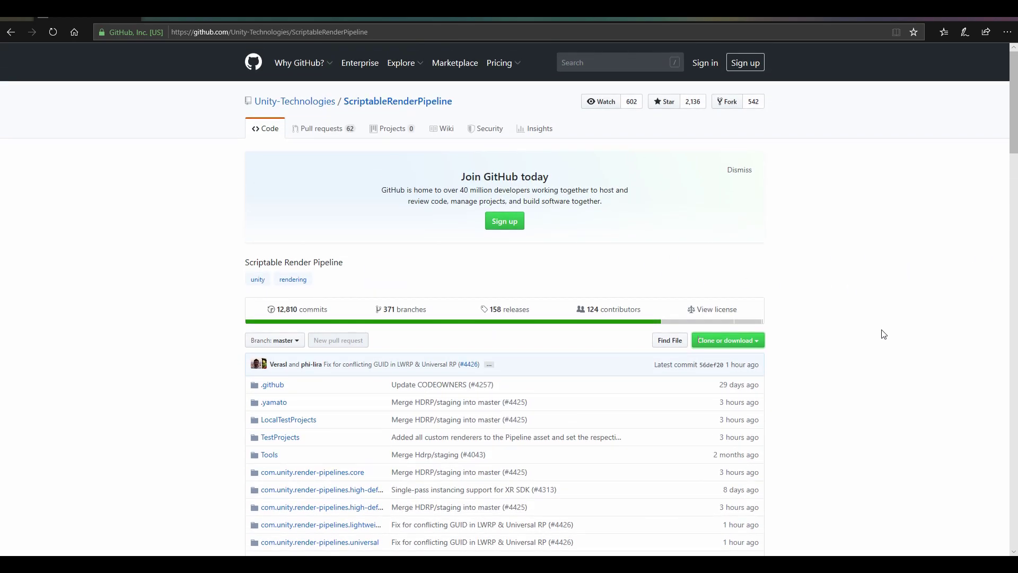
click(756, 340)
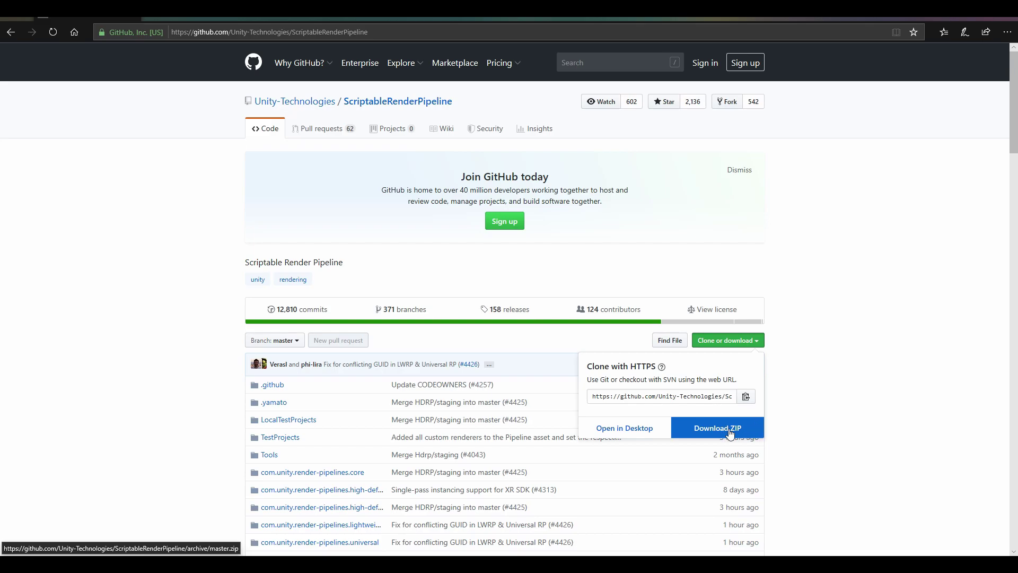
click(892, 313)
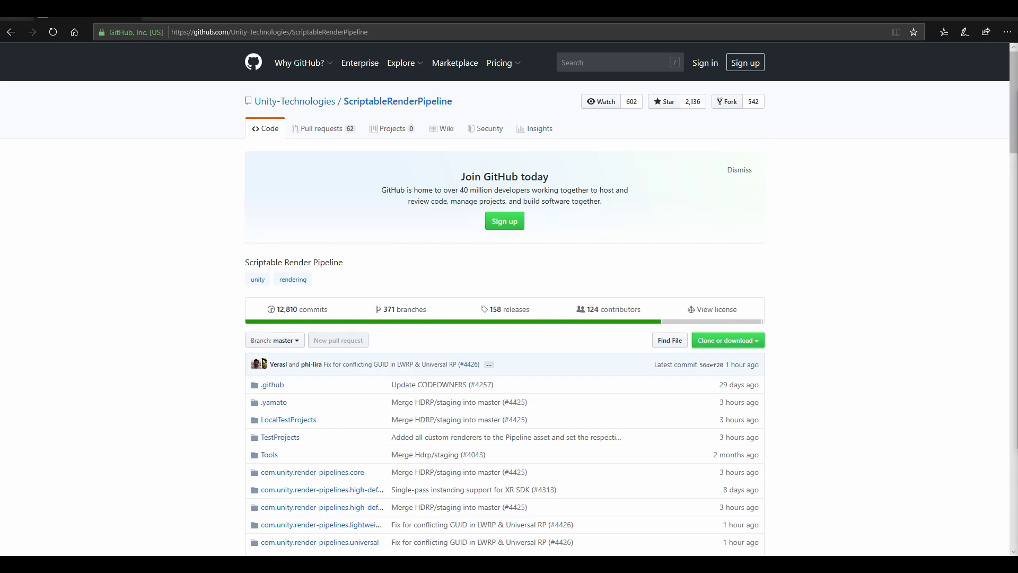
Step: Switch to File Explorer and paste a copy of the ScriptableRenderPipeline-master ZIP archive into the project's Packages folder
key(alt+Tab)
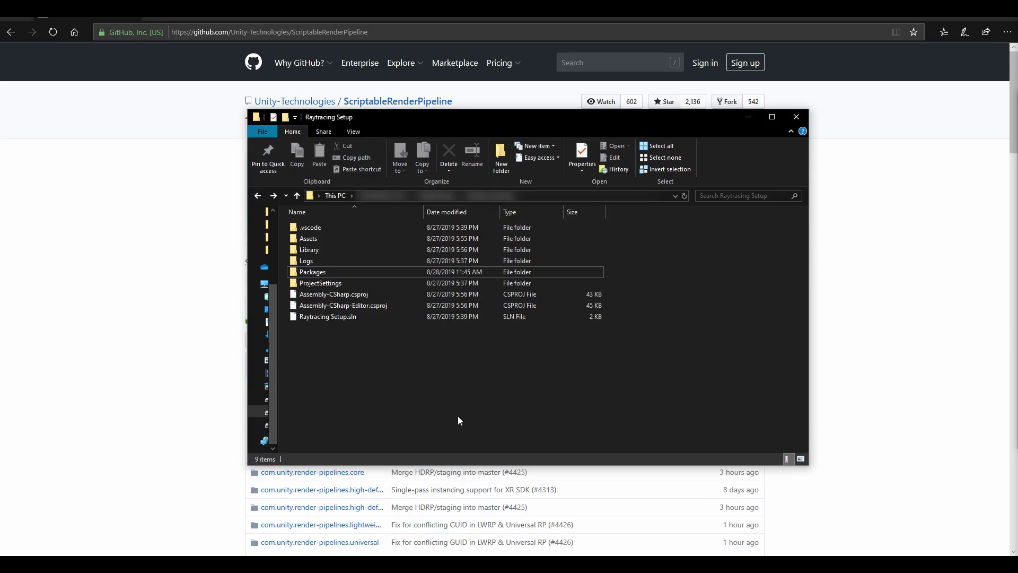
double_click(311, 272)
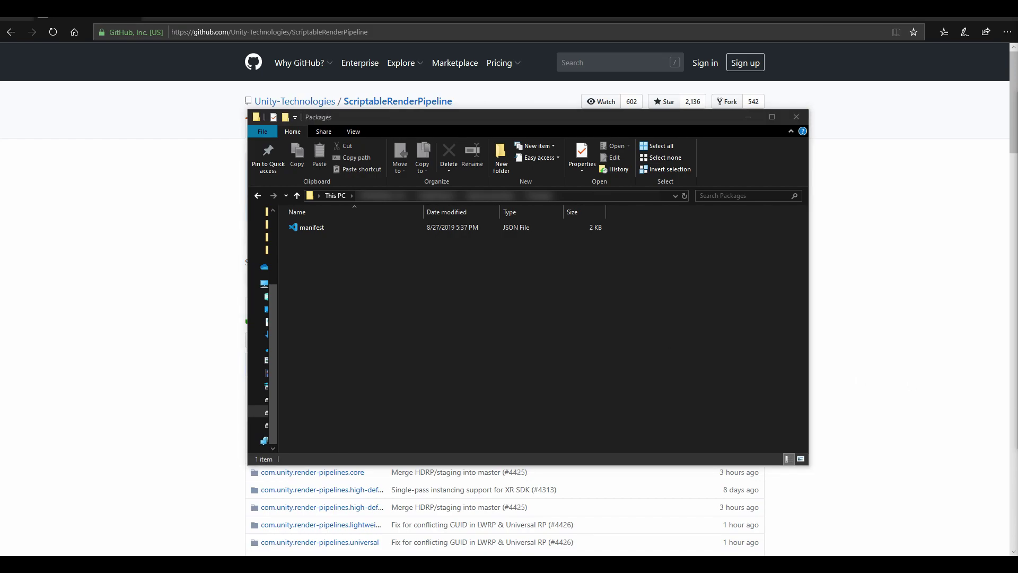
key(ctrl+c)
click(416, 302)
key(ctrl+v)
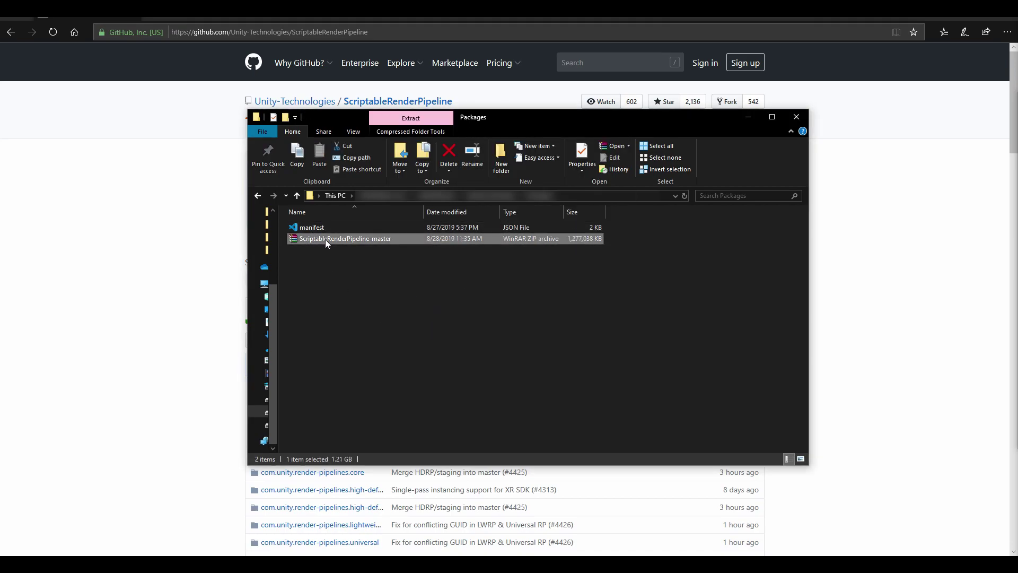
Step: Extract the ScriptableRenderPipeline-master archive inside the Packages folder and delete the ZIP file
right_click(326, 240)
click(268, 294)
click(394, 309)
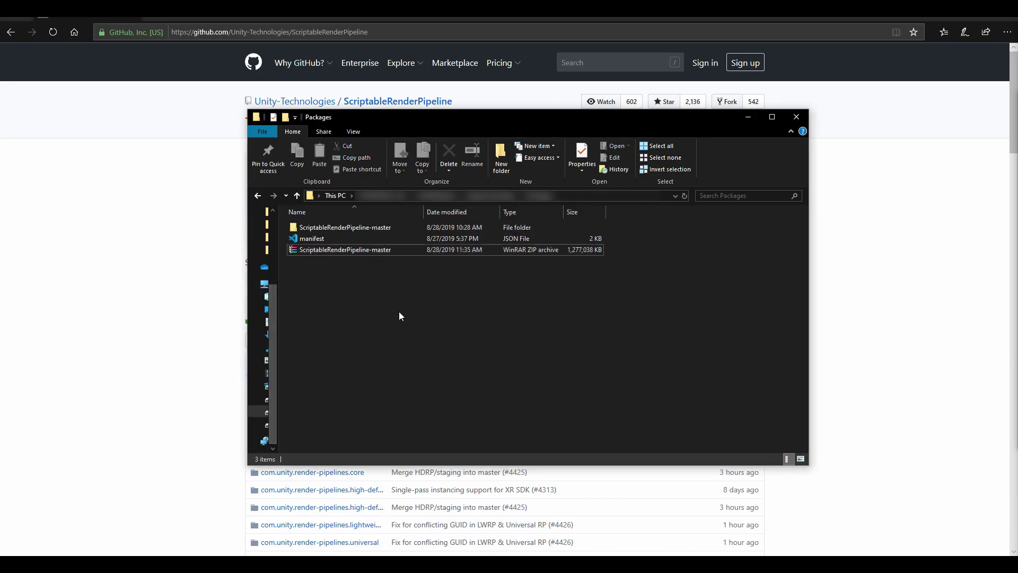
click(326, 250)
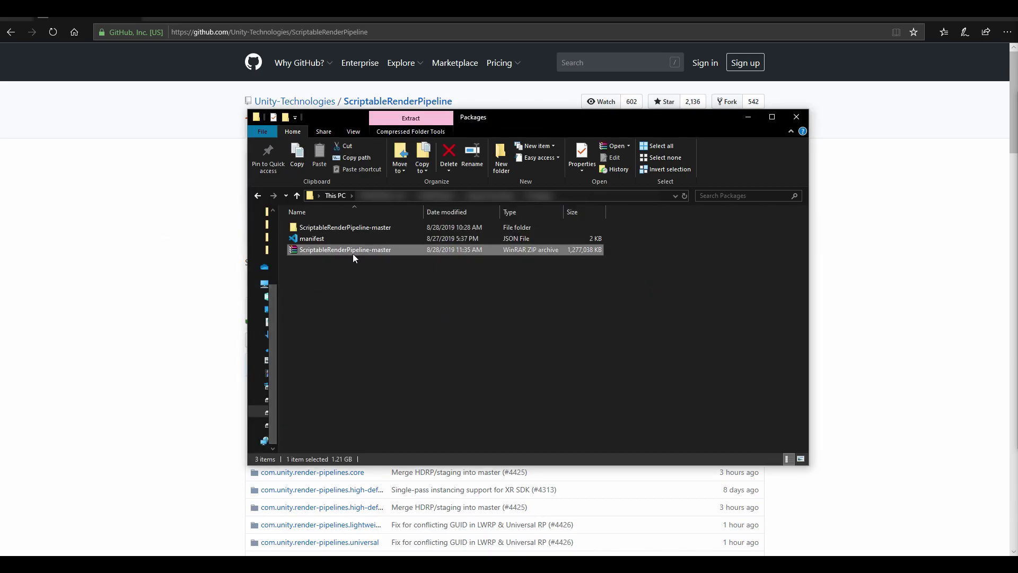
key(Delete)
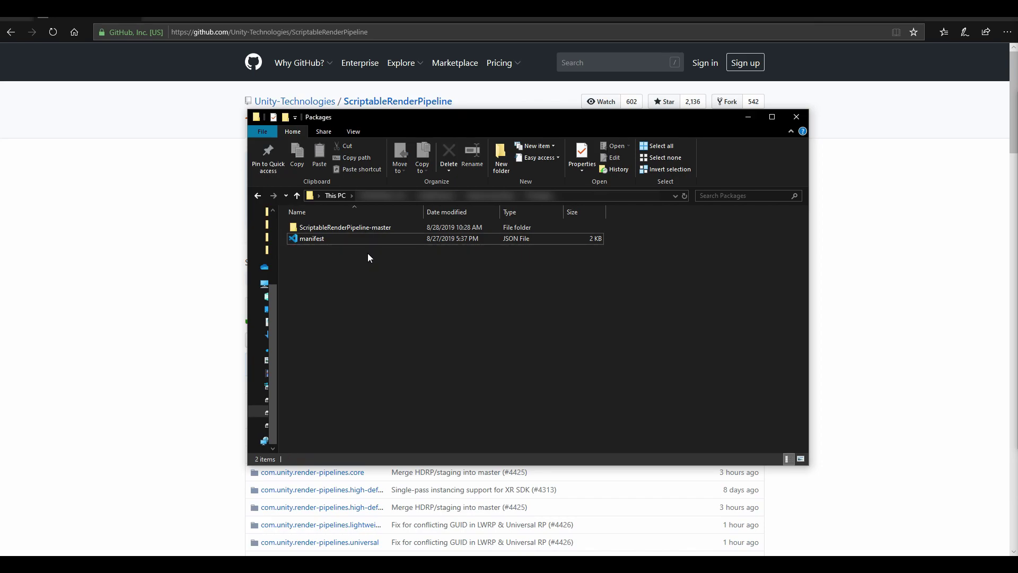
Step: Move the render-pipelines core, high-definition and high-definition-config, shadergraph and visualeffectgraph folders from ScriptableRenderPipeline-master up into Packages
double_click(342, 228)
scroll(361, 335, down, 2)
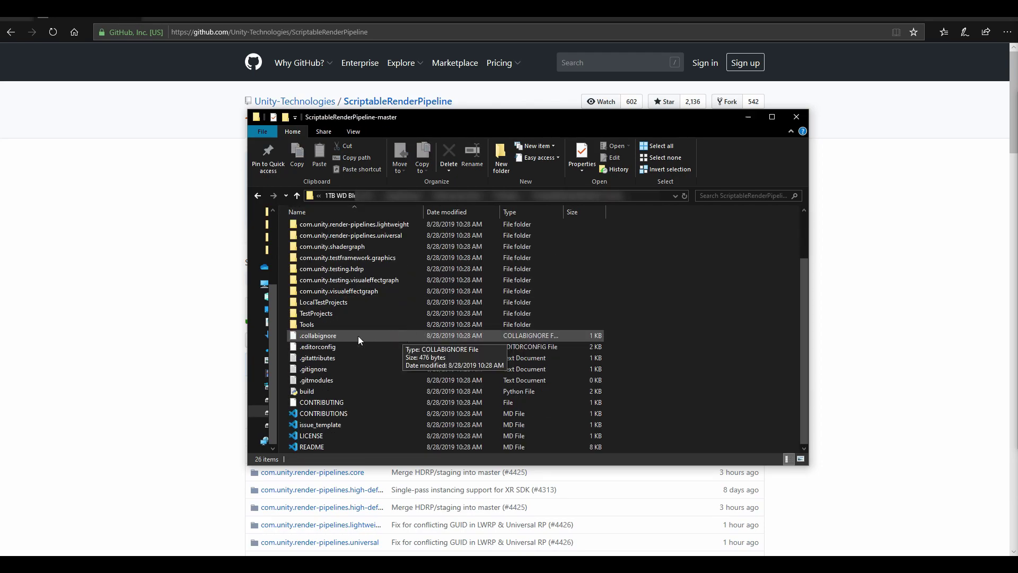
scroll(368, 371, up, 2)
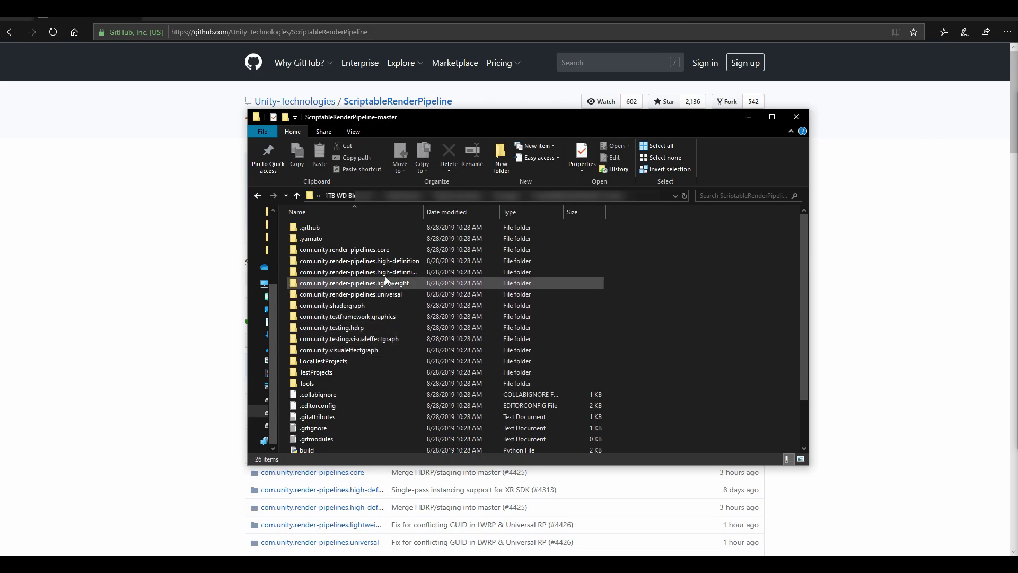
click(374, 247)
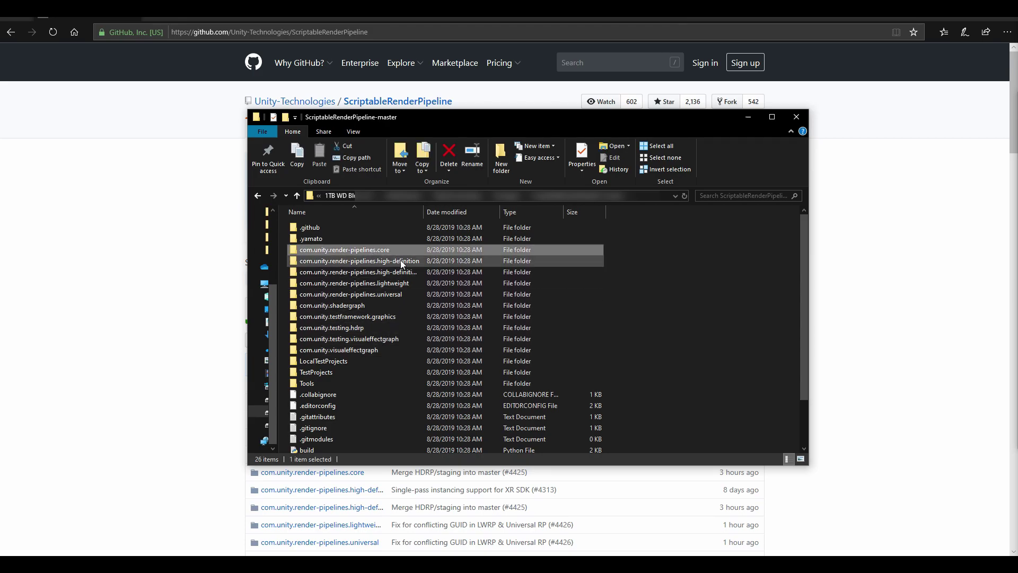
shift+click(375, 262)
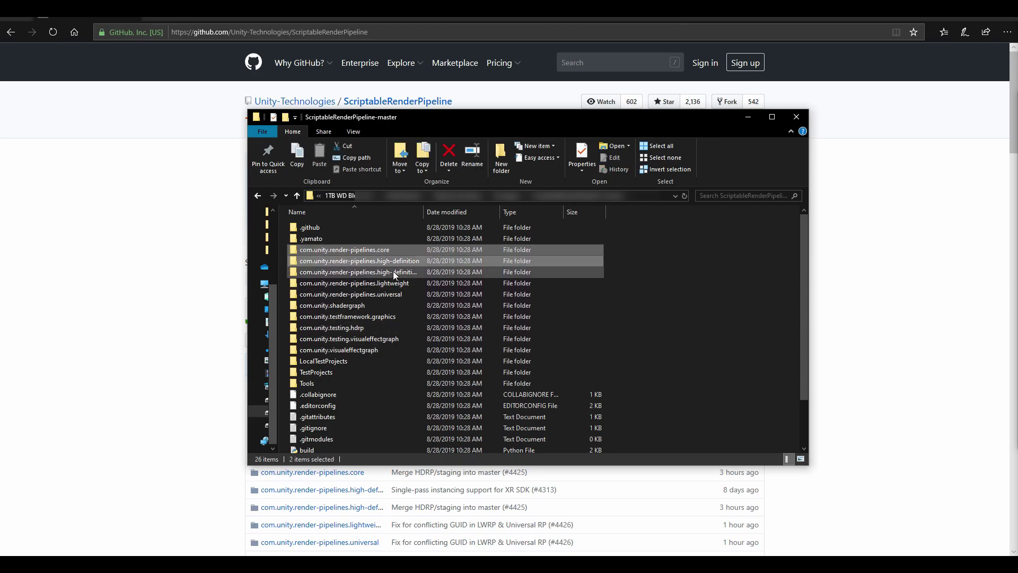
shift+click(390, 269)
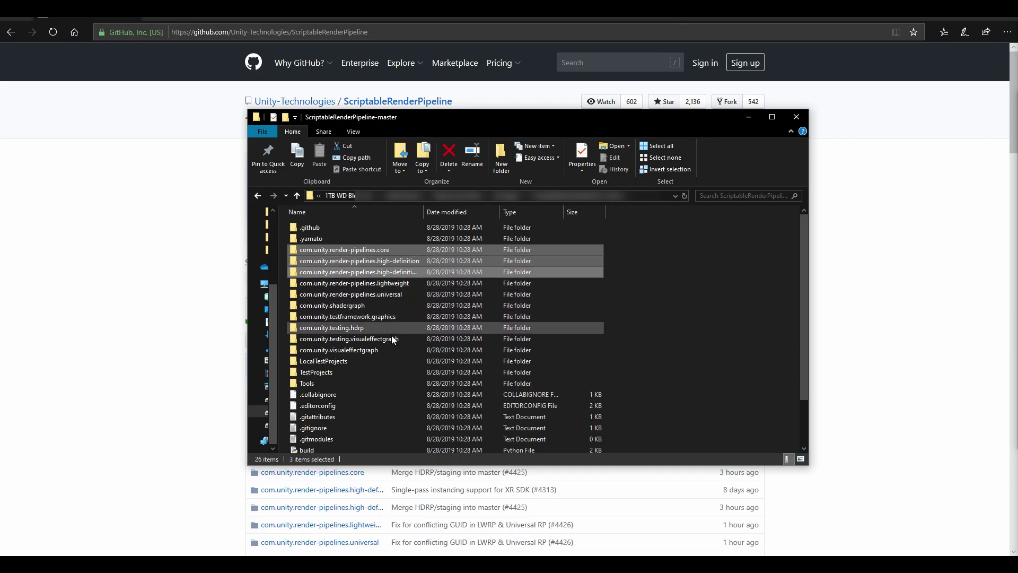
ctrl+click(382, 306)
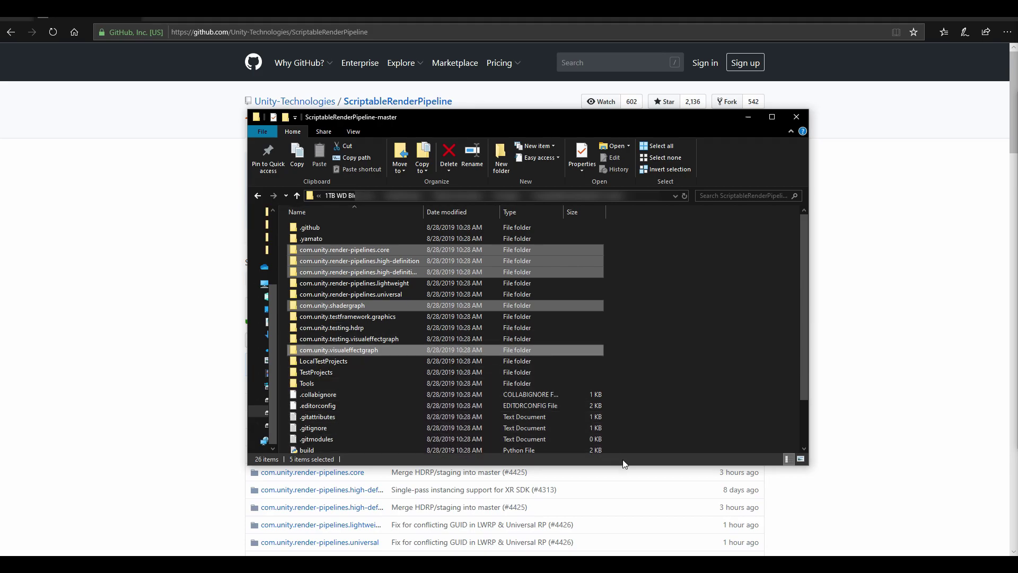
key(ctrl+x)
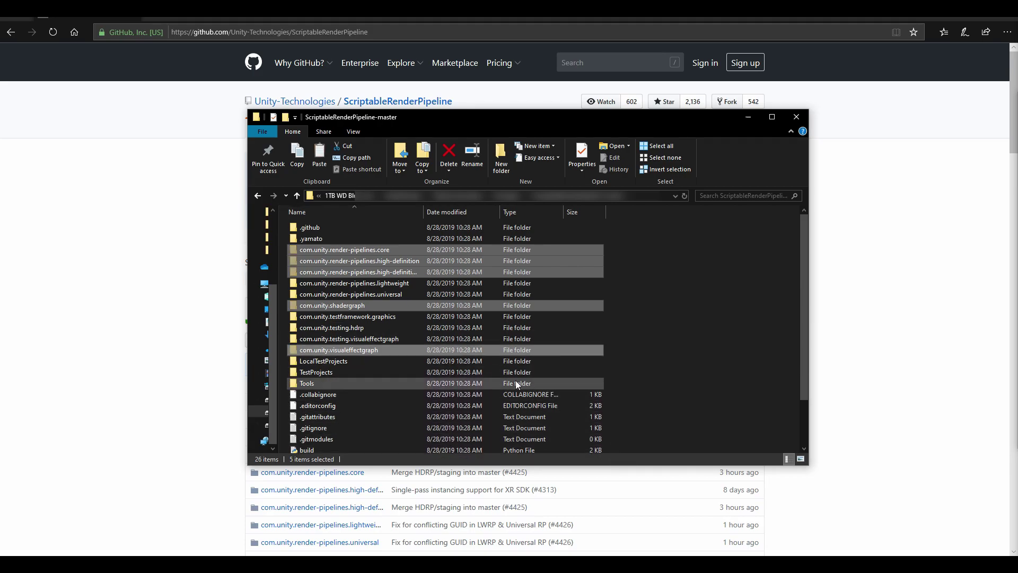
key(alt+Up)
click(436, 332)
key(ctrl+v)
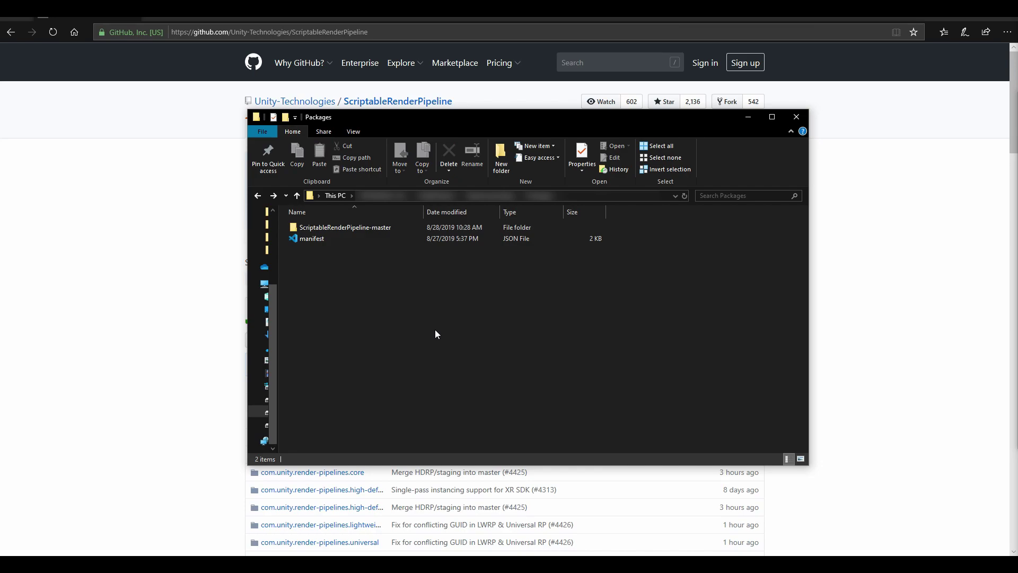
Step: Delete the leftover ScriptableRenderPipeline-master folder from the Packages folder
click(394, 352)
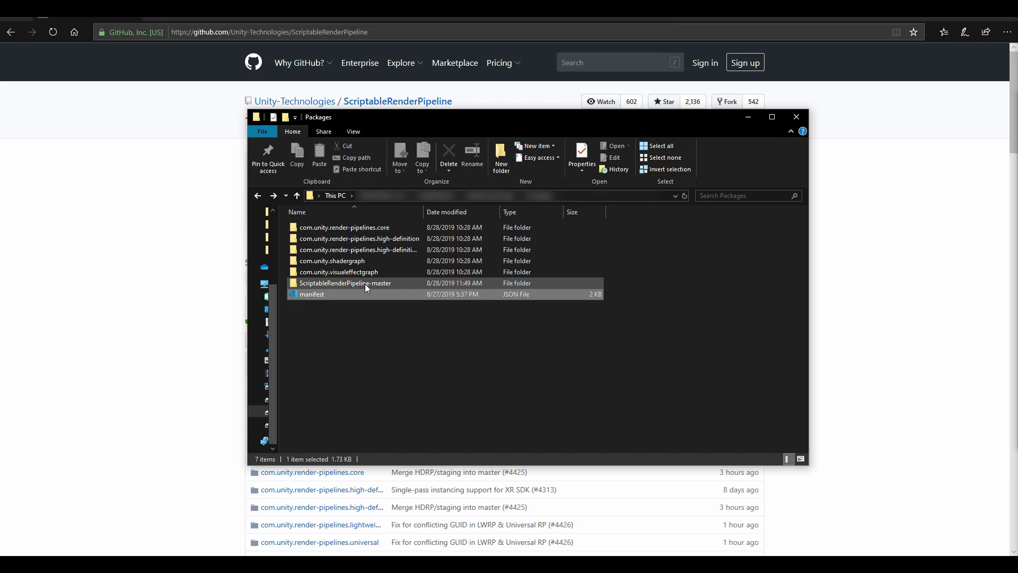
click(365, 285)
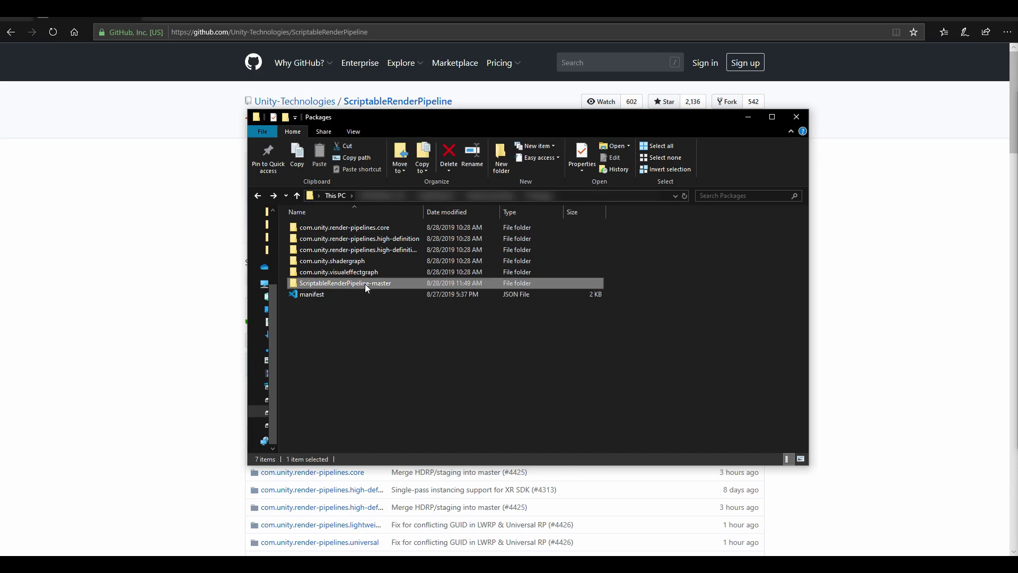
key(Delete)
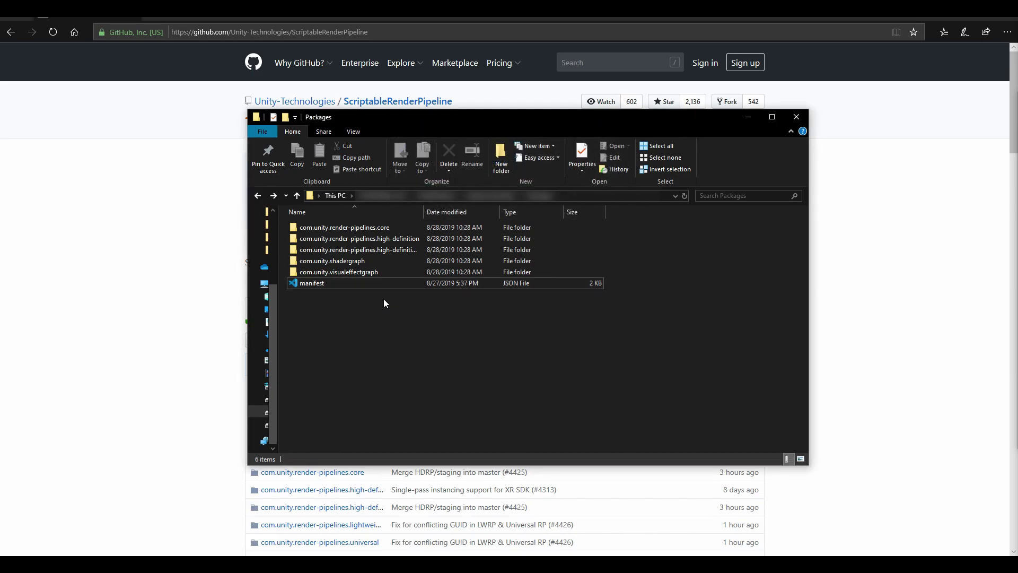
Step: Open ShaderConfig.cs.hlsl from the Runtime folder of com.unity.render-pipelines.high-definition-config in the code editor
double_click(403, 248)
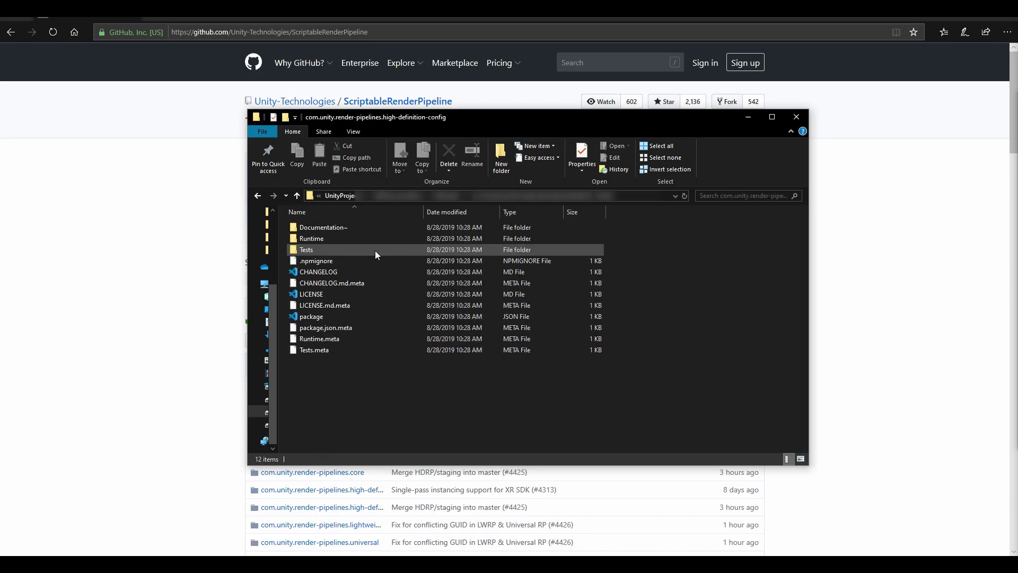
double_click(319, 240)
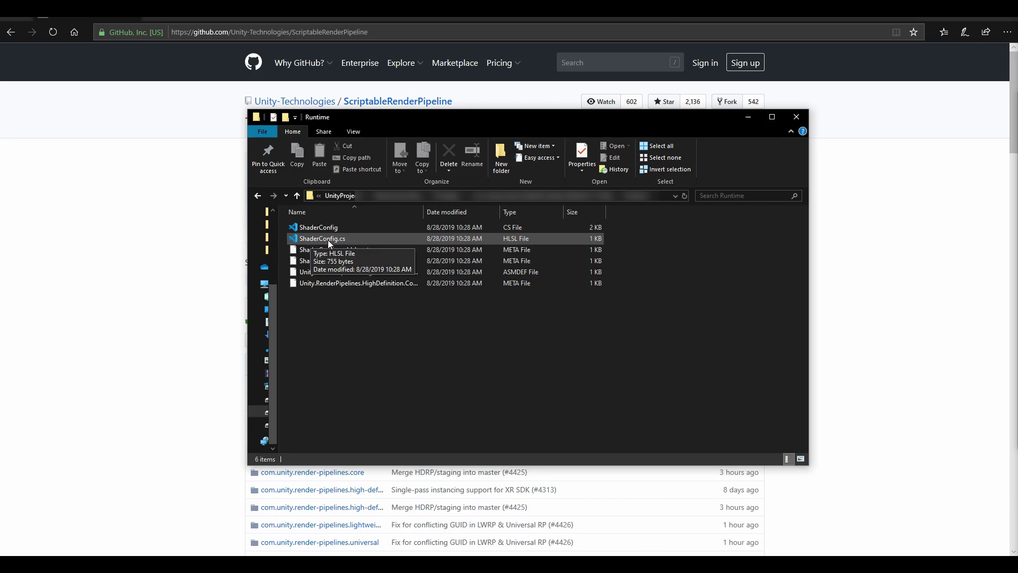
double_click(333, 240)
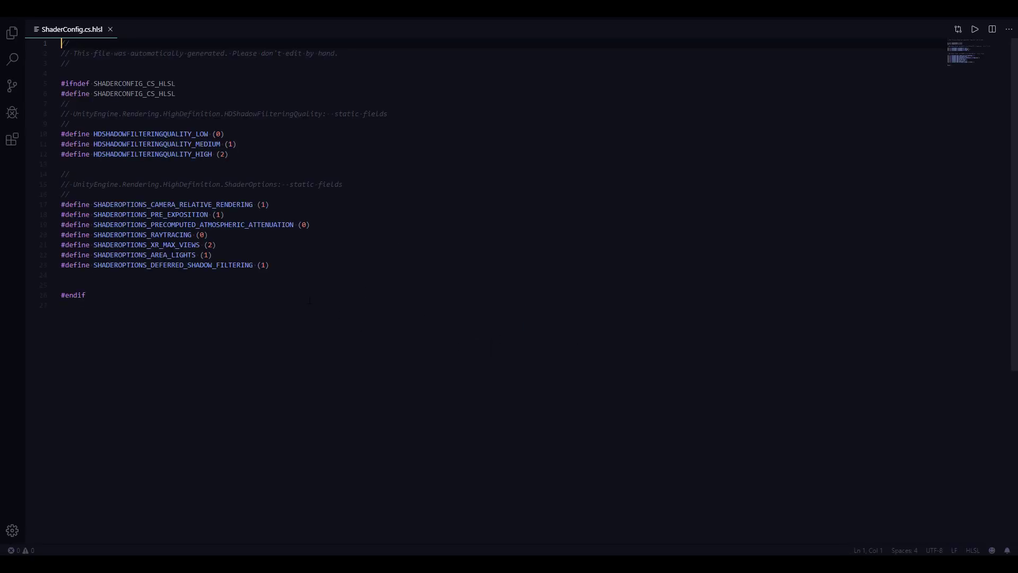
Step: Set SHADEROPTIONS_RAYTRACING to 1 in ShaderConfig.cs.hlsl, save the file and close the editor
click(205, 234)
key(BackSpace)
text(1)
click(335, 336)
click(1004, 21)
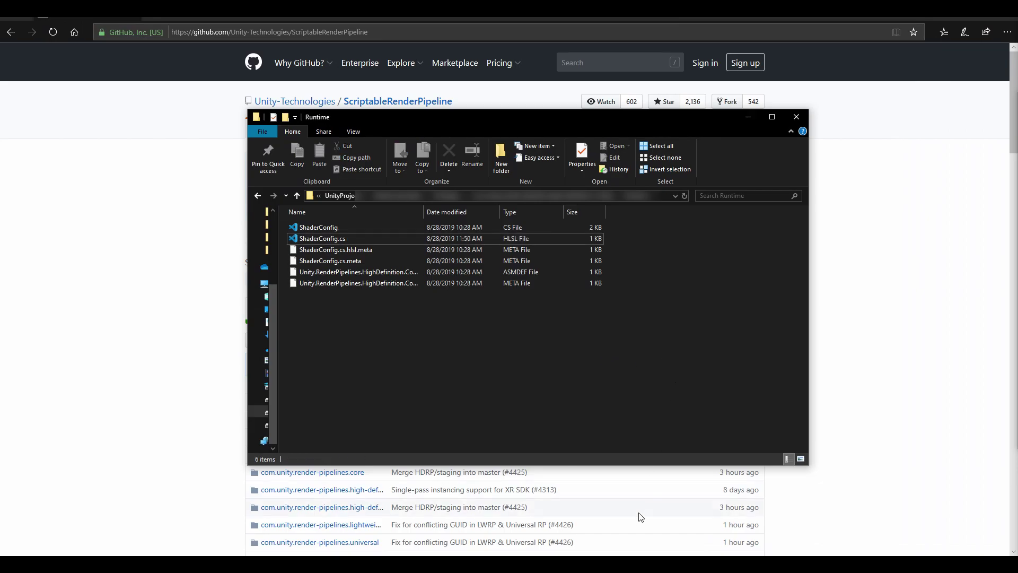
Step: Switch to Unity Hub and open the ray tracing project in the Unity editor
click(642, 565)
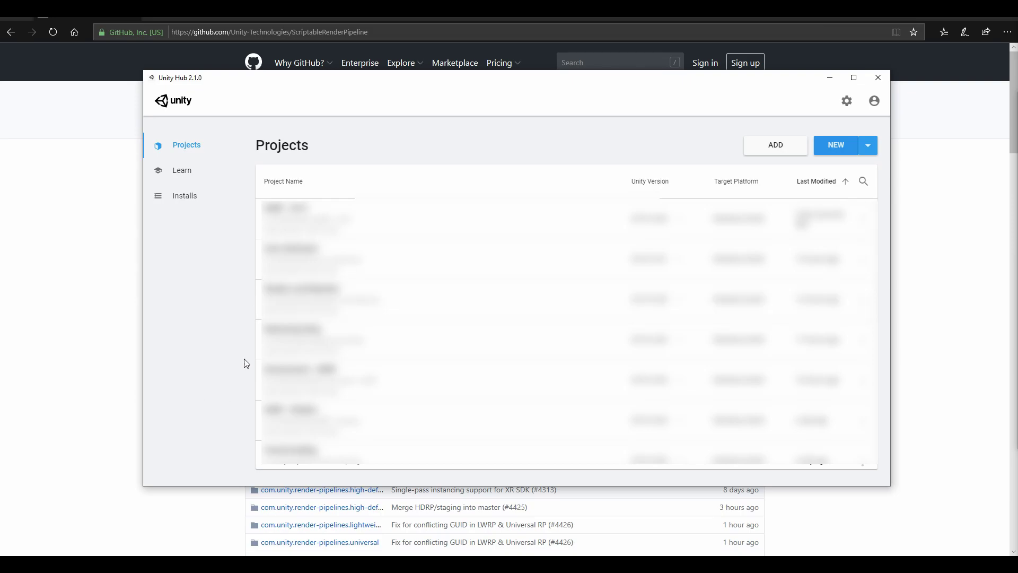
click(534, 343)
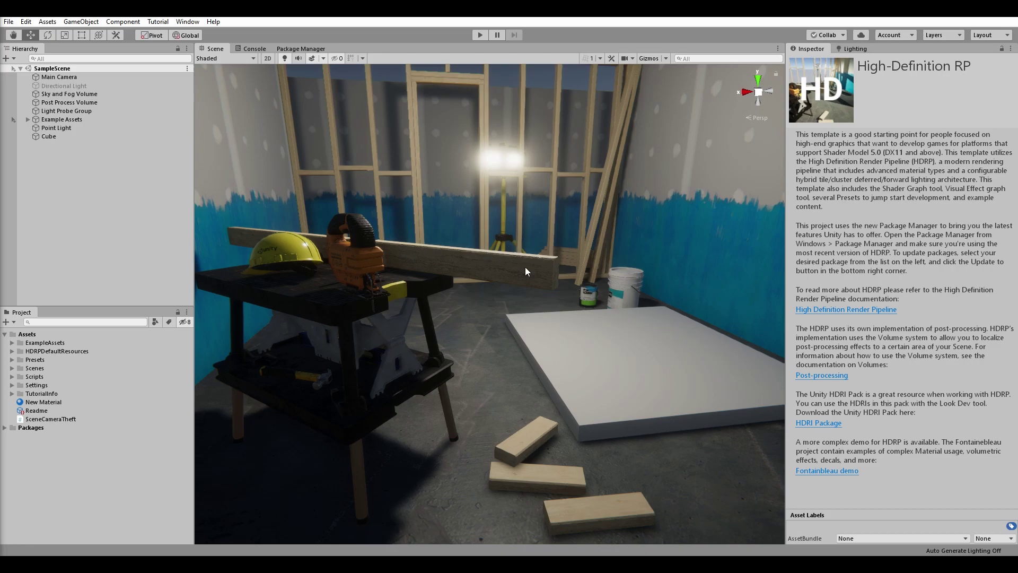
scroll(403, 219, down, 10)
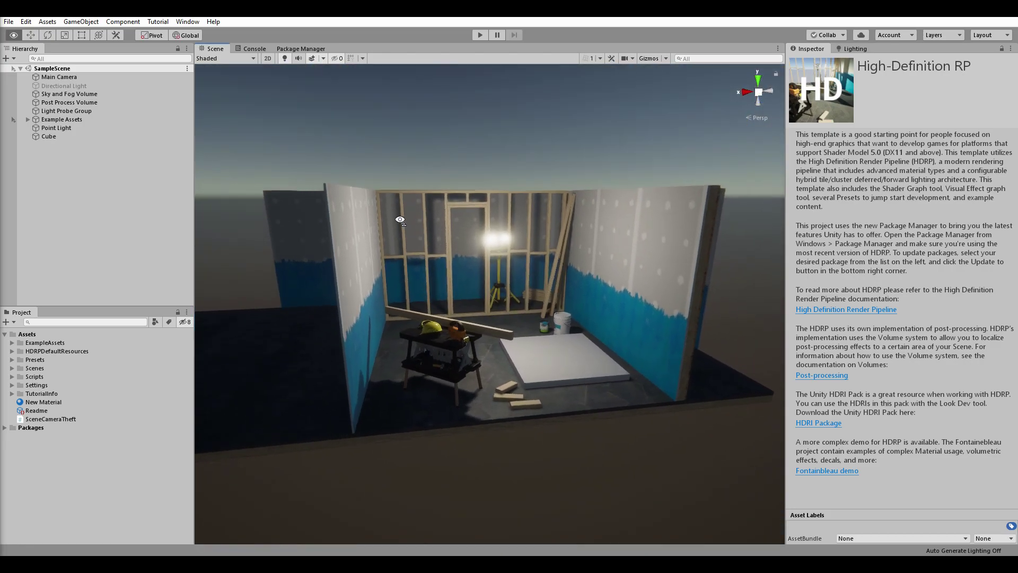
alt+drag(400, 219, 494, 241)
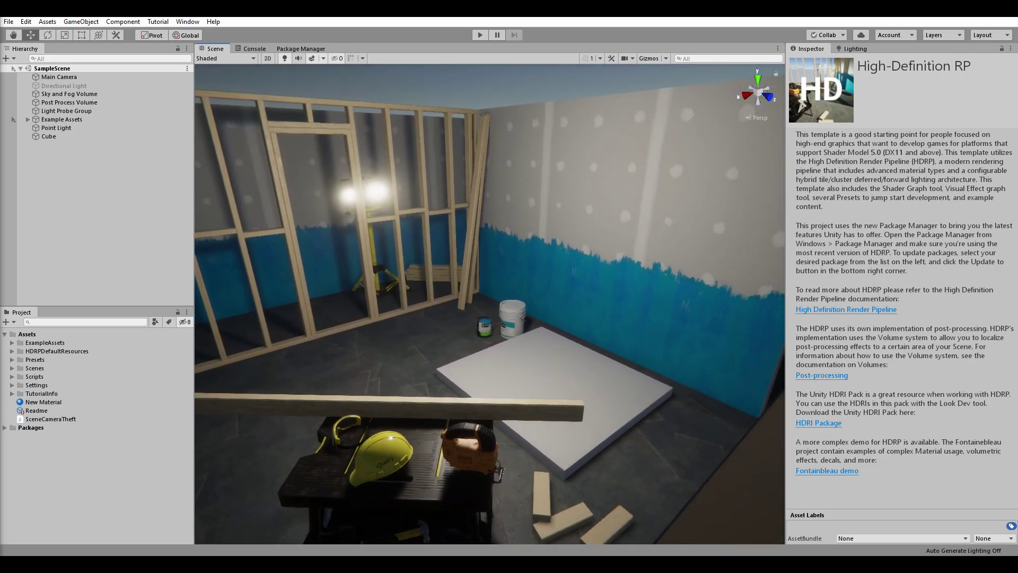
alt+drag(418, 271, 524, 221)
alt+drag(576, 285, 461, 195)
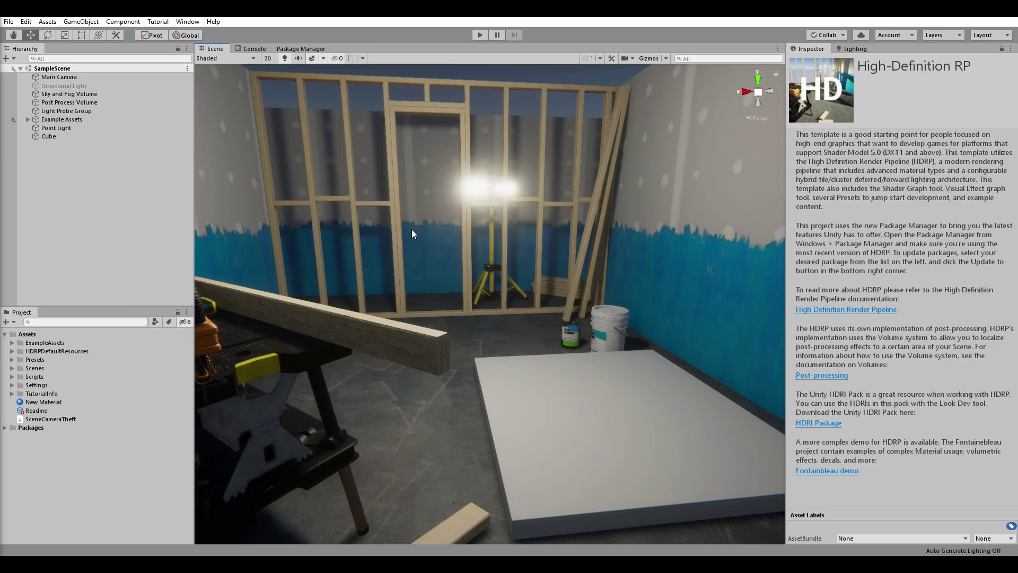
Step: Open the HD Render Pipeline Wizard and show the HDRP + DXR configuration checks
click(187, 21)
mouse_move(279, 268)
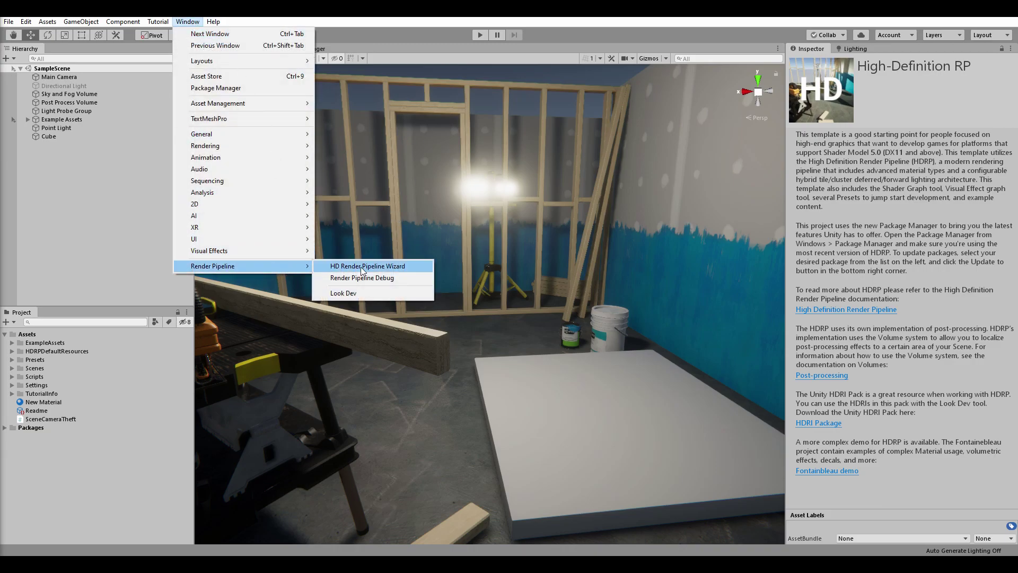
click(394, 267)
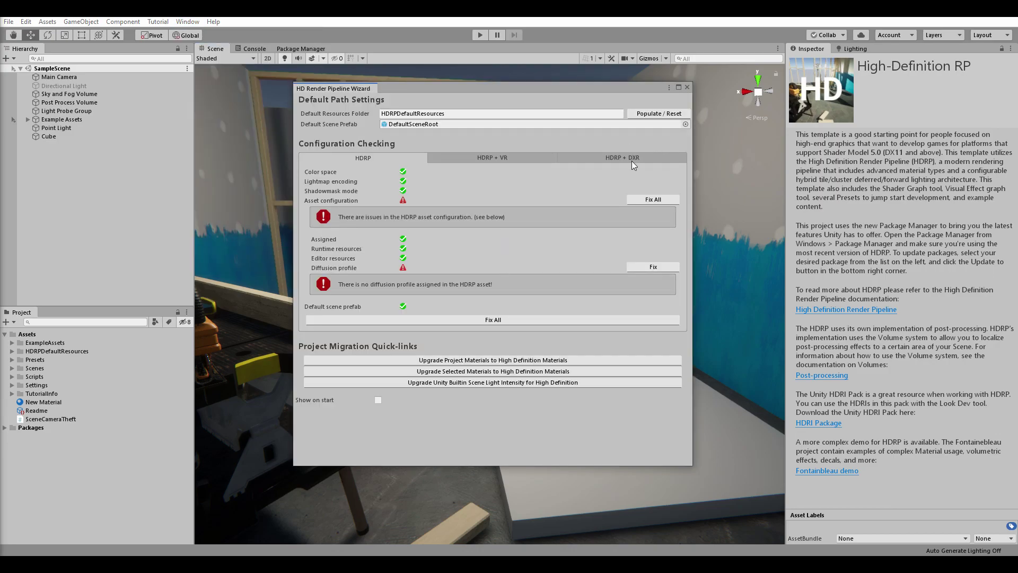
click(629, 155)
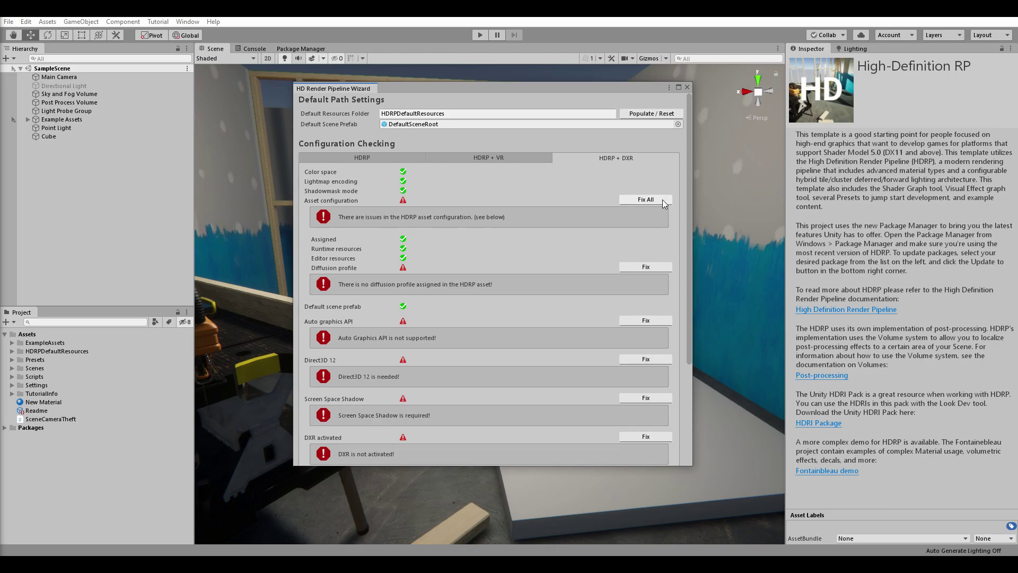
Step: Compare the HDRP and HDRP + DXR checks, and fix all Asset configuration issues under HDRP + DXR
drag(570, 95, 573, 99)
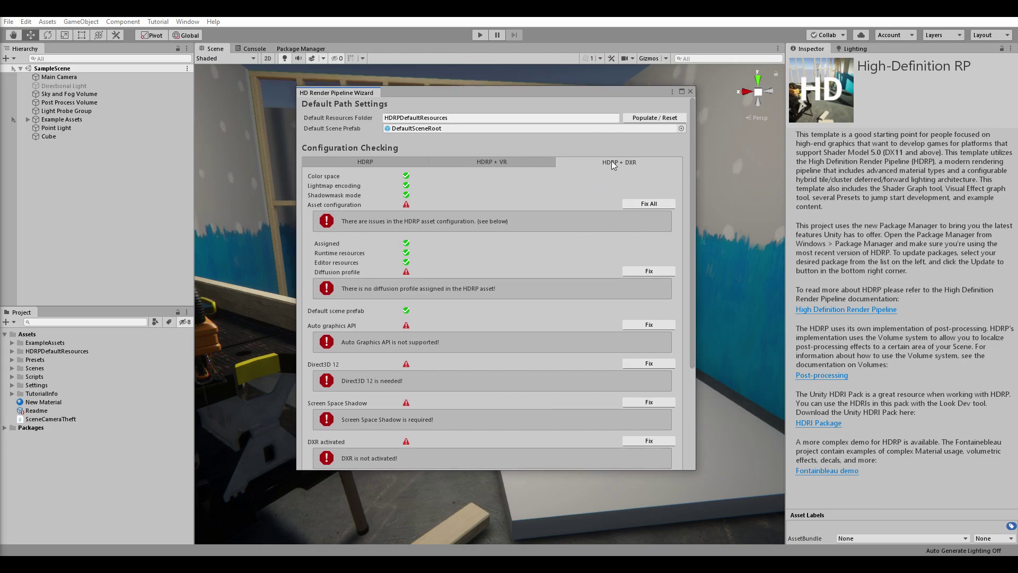
click(348, 161)
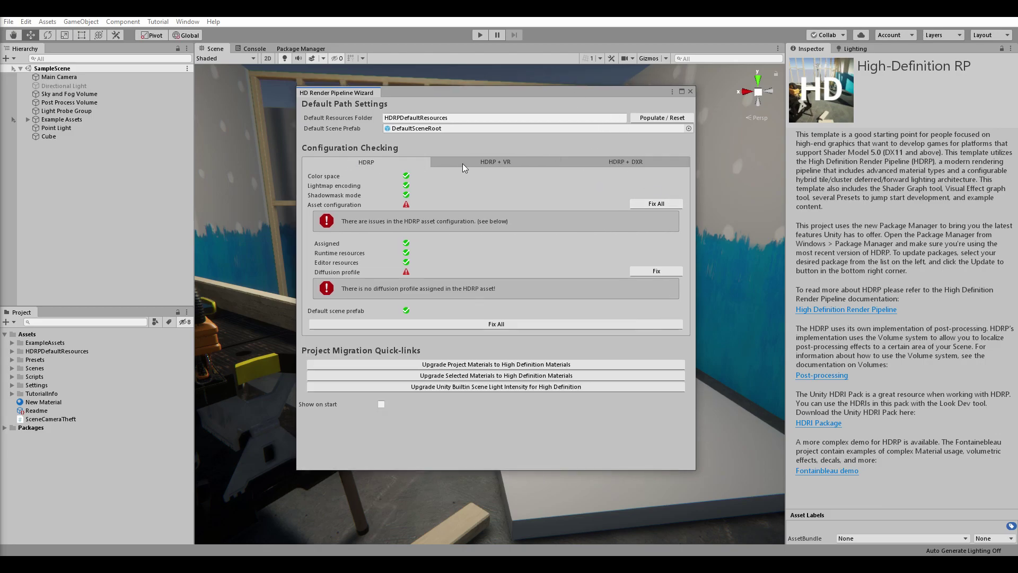
click(630, 161)
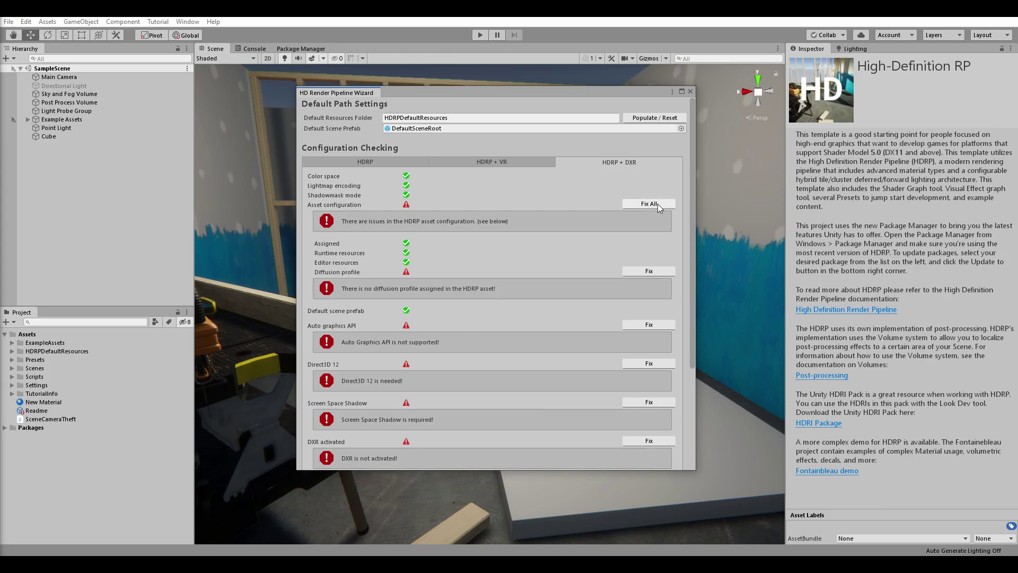
click(658, 205)
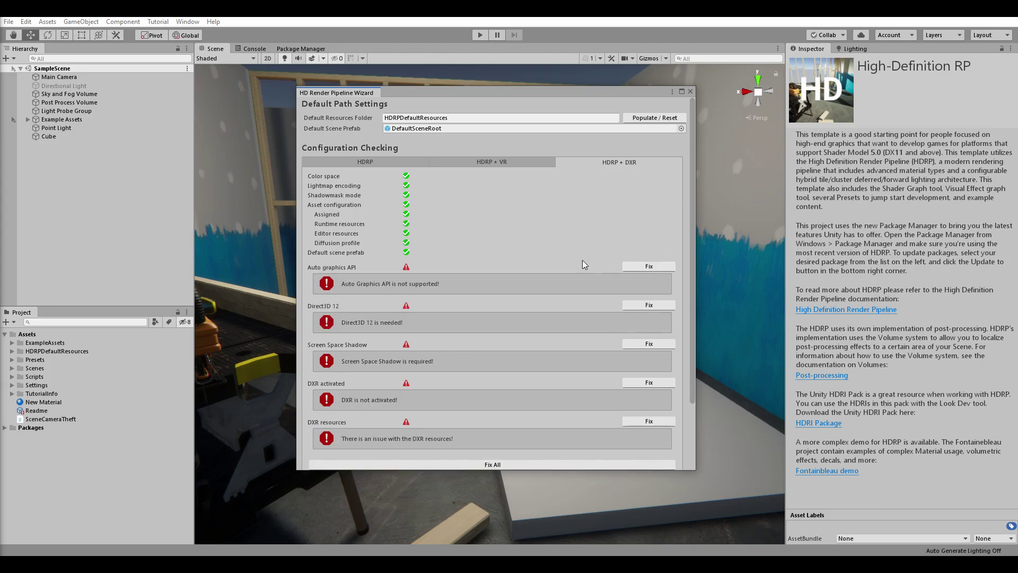
Step: Fix the DXR resources and DXR activated issues in the HDRP + DXR configuration checks
scroll(506, 329, down, 3)
scroll(508, 326, up, 3)
scroll(622, 345, down, 3)
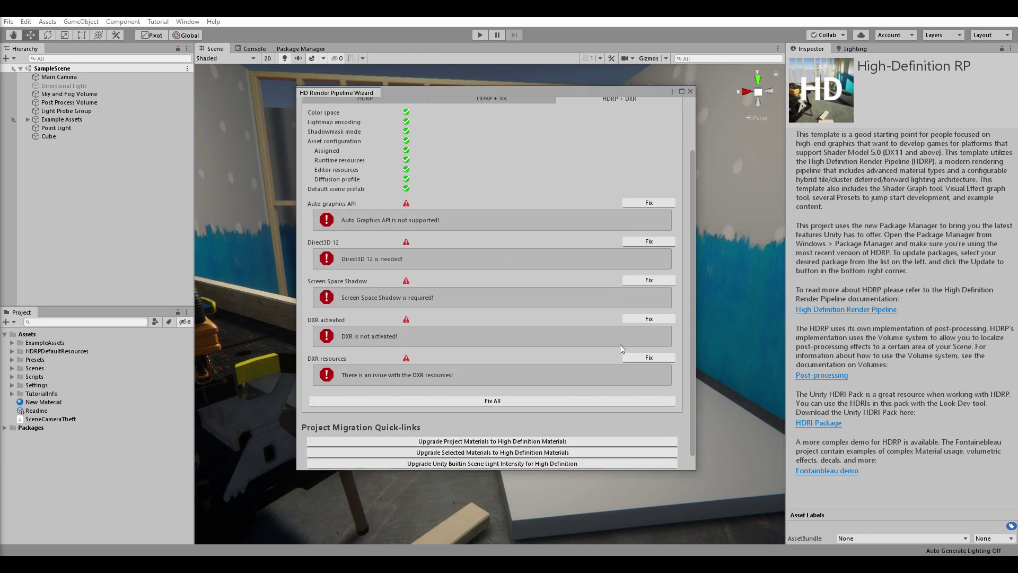
click(652, 358)
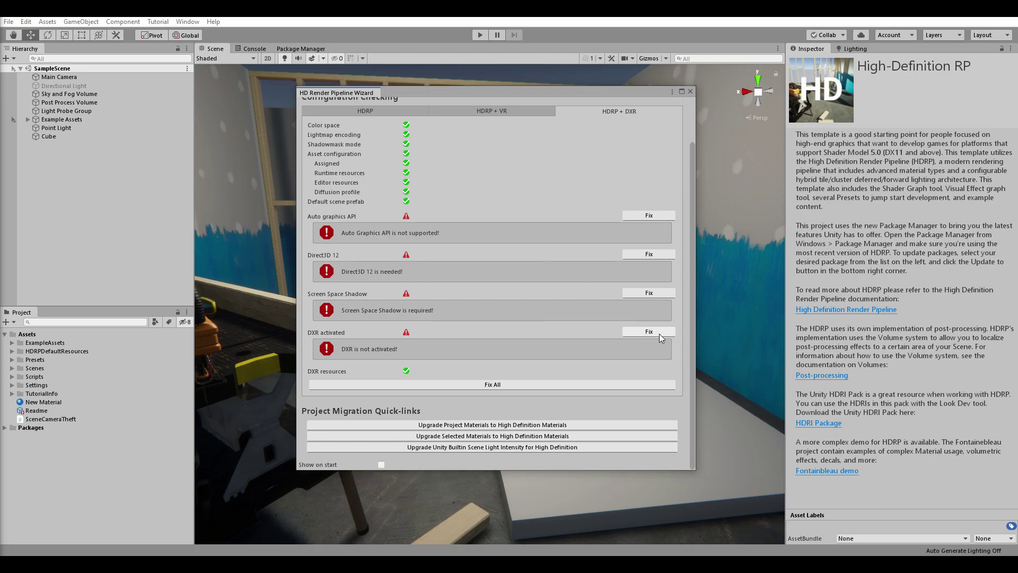
click(658, 333)
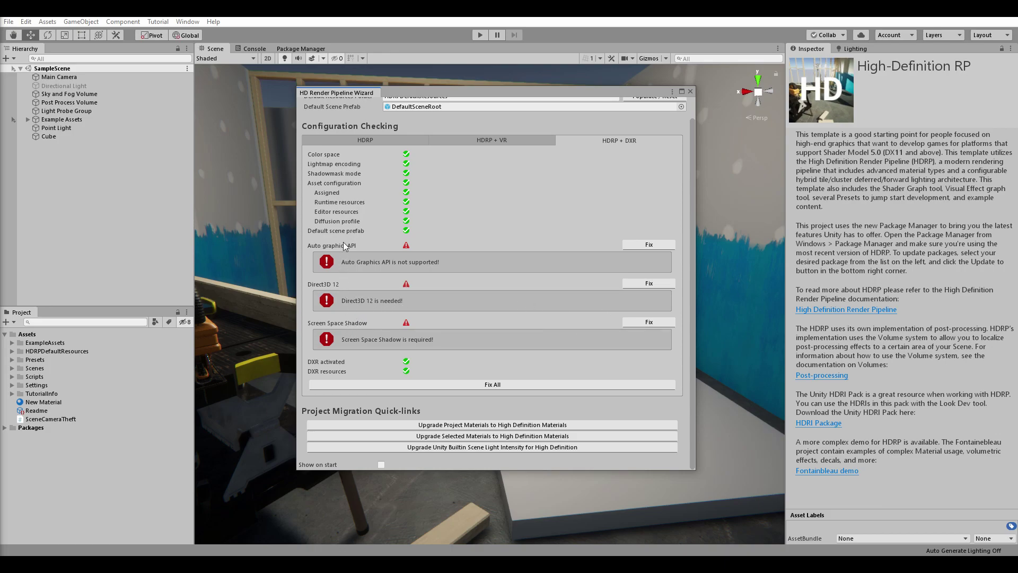
Step: Fix all remaining HDRP + DXR configuration issues at once and restart the editor
click(502, 385)
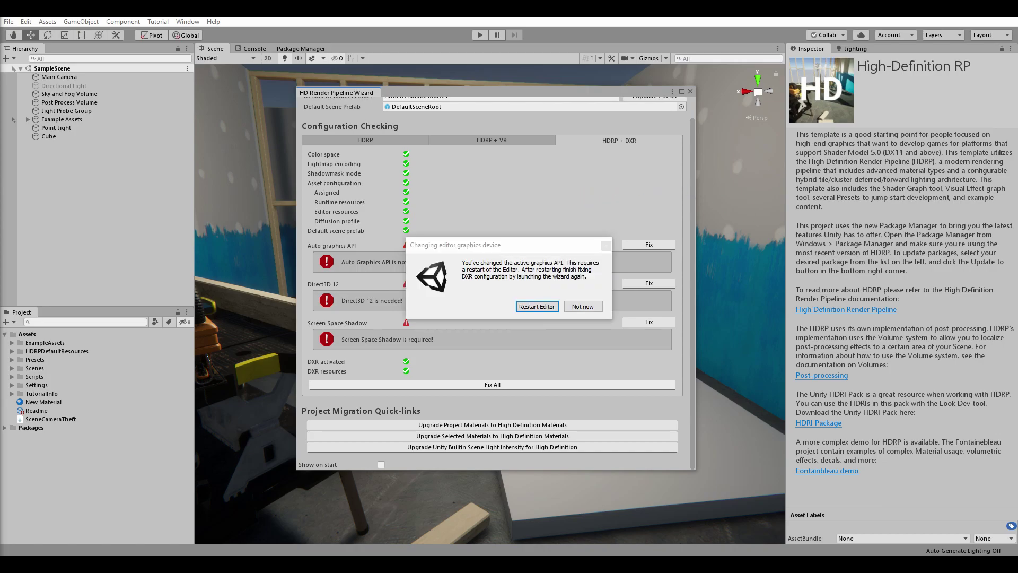
click(537, 306)
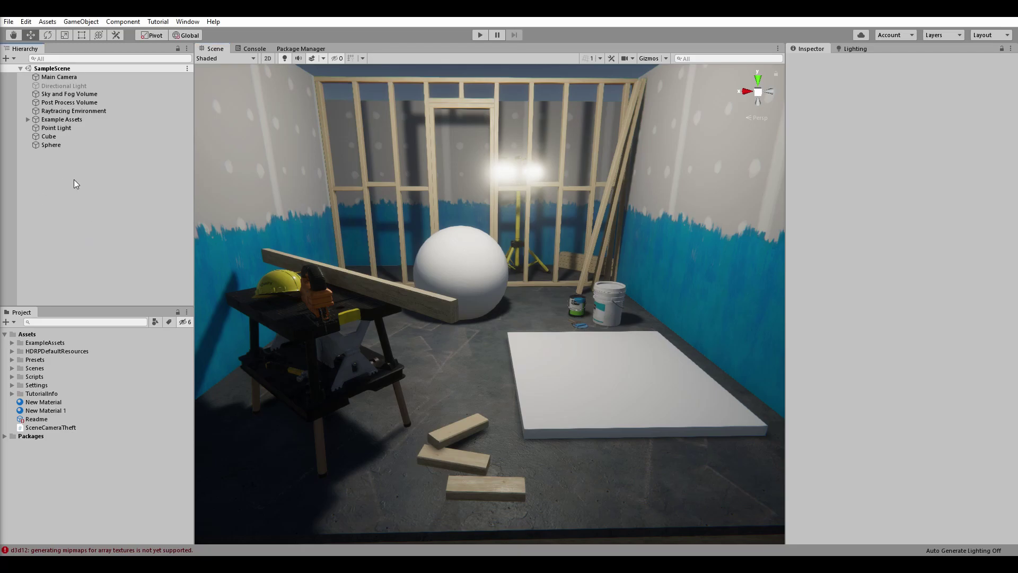
Step: Open the HDRP quality settings of the project and display the HDRenderPipelineAsset options
click(26, 21)
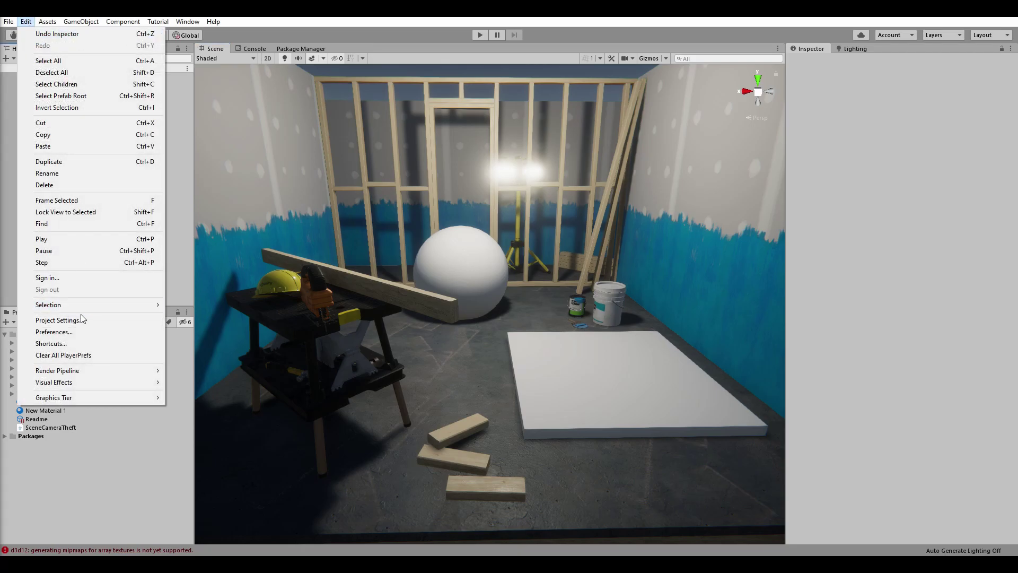
click(59, 319)
click(229, 181)
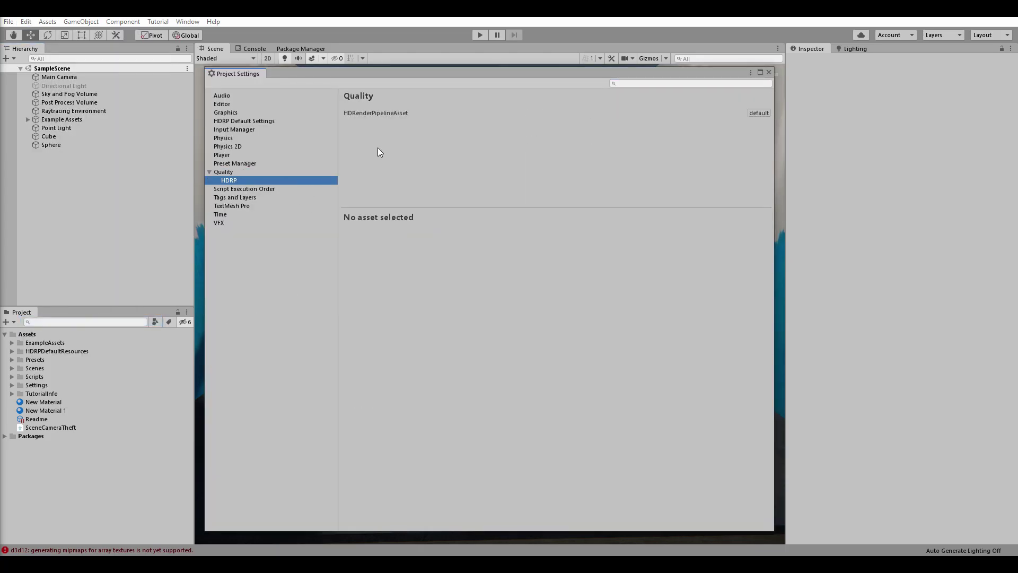
click(376, 114)
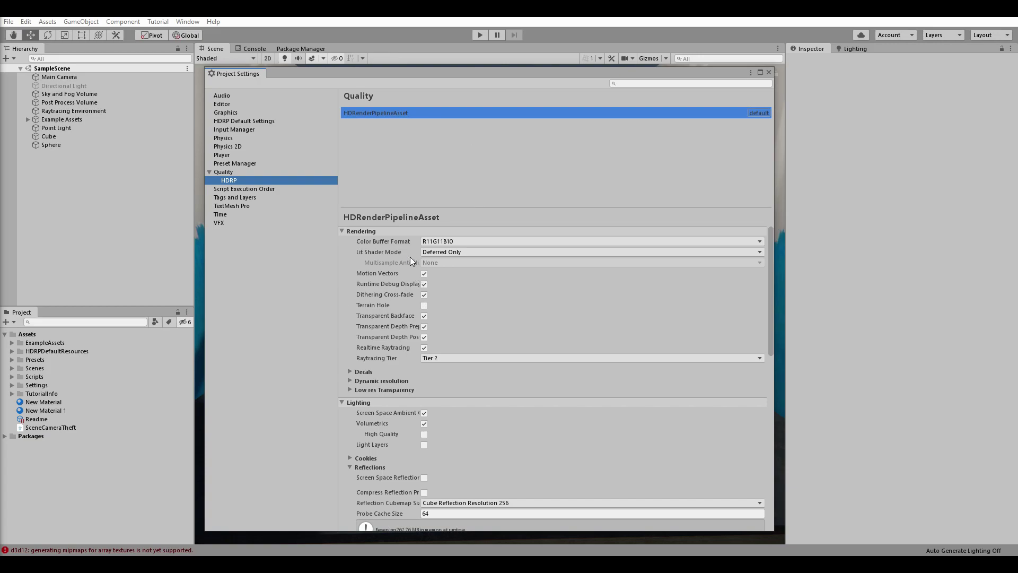
Step: Locate the HDRenderPipelineAsset in the project's Settings folder and show its properties in the Inspector
click(11, 351)
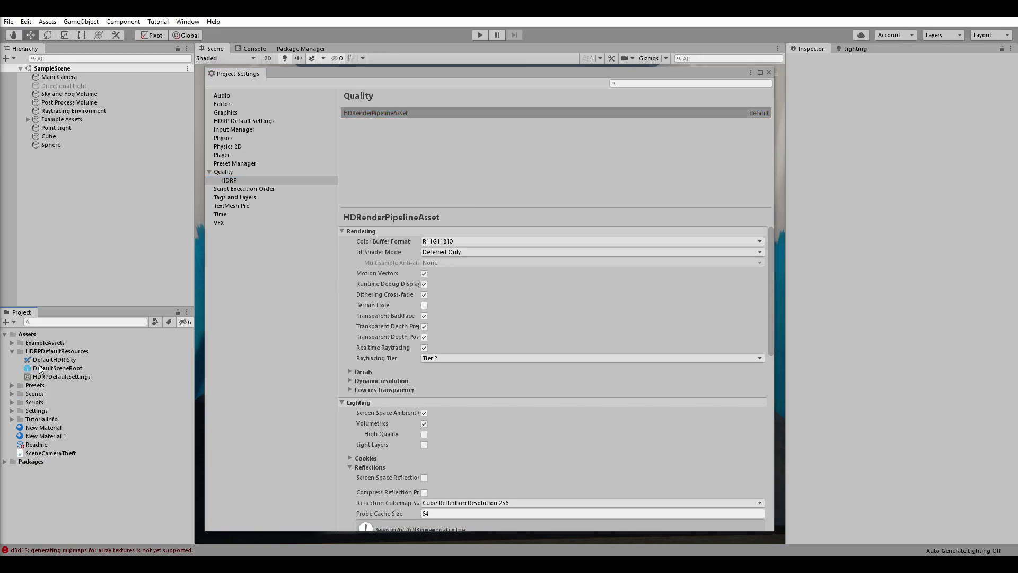
click(12, 351)
click(11, 385)
click(59, 403)
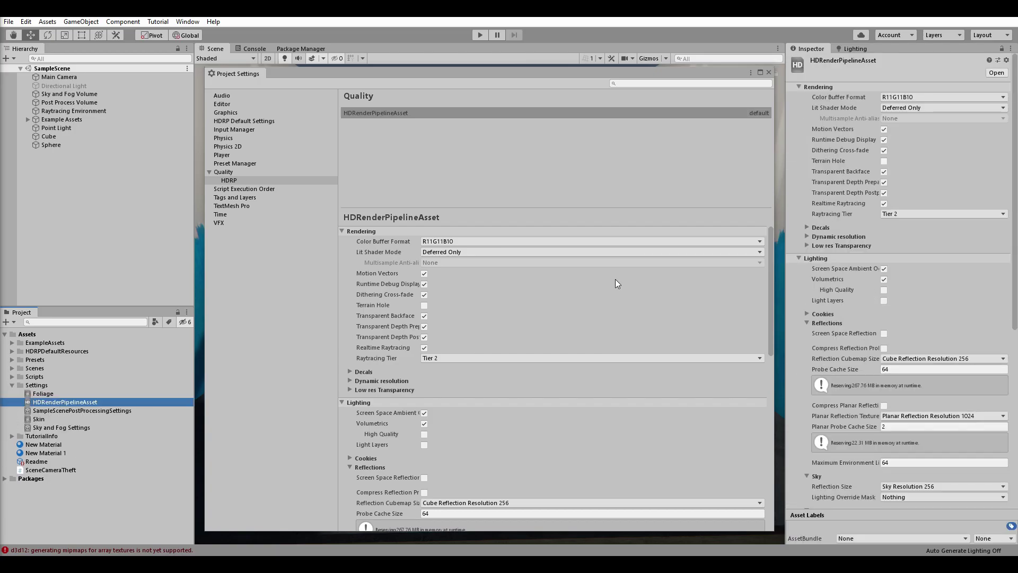
Step: Enable Screen Space Reflection in the Lighting settings of the HDRenderPipelineAsset, keeping Dithering Cross-fade on
click(504, 296)
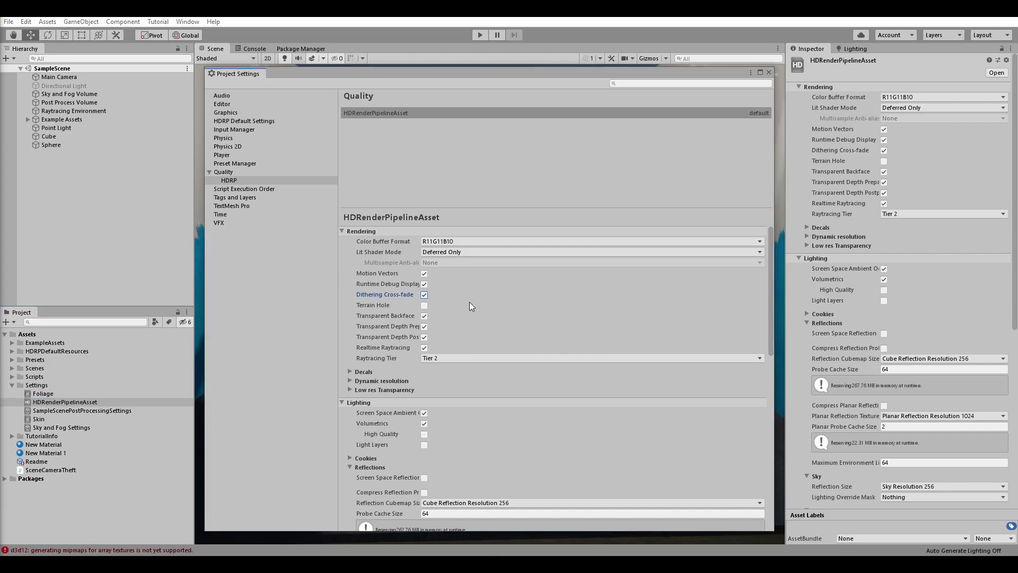
scroll(419, 308, down, 2)
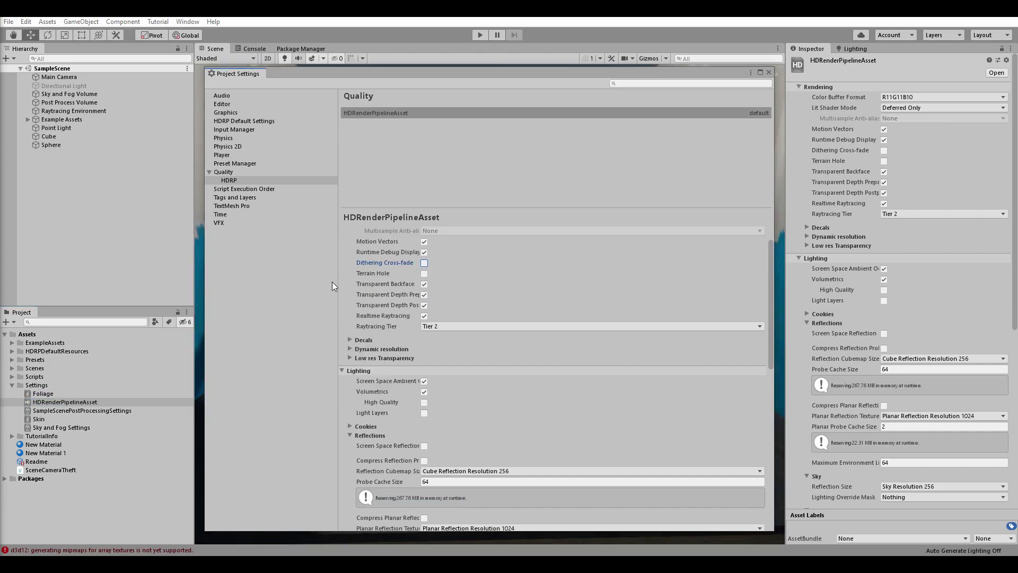
scroll(366, 293, down, 1)
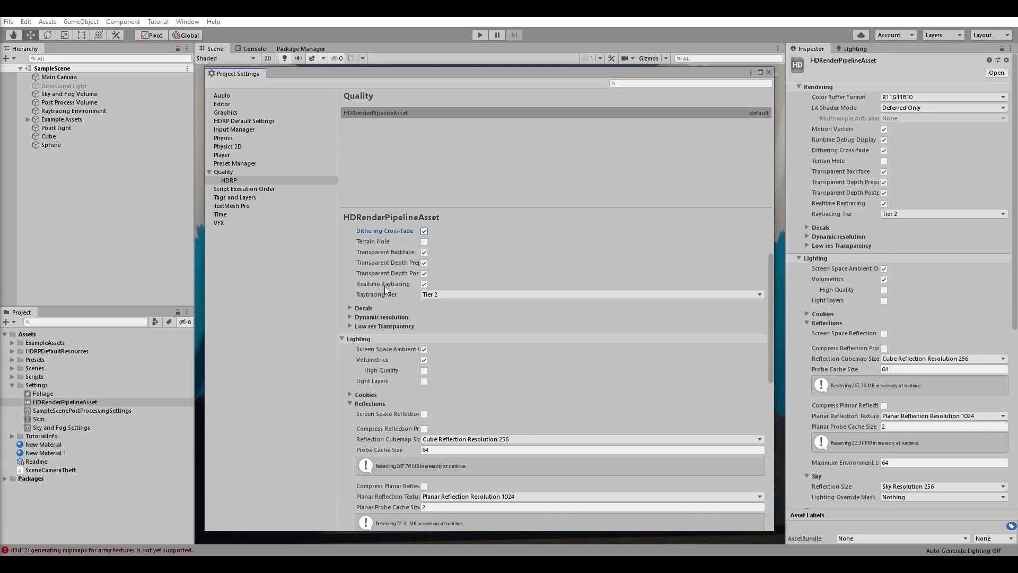
scroll(406, 313, down, 1)
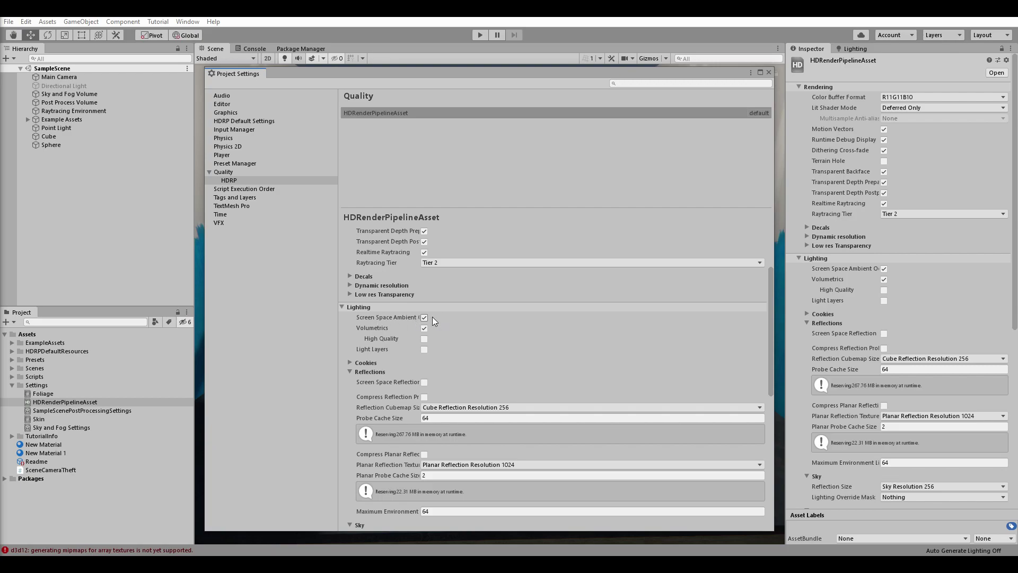
click(424, 382)
Step: Enable Screen Space Shadows in the Shadow settings of the HDRenderPipelineAsset
scroll(387, 383, down, 3)
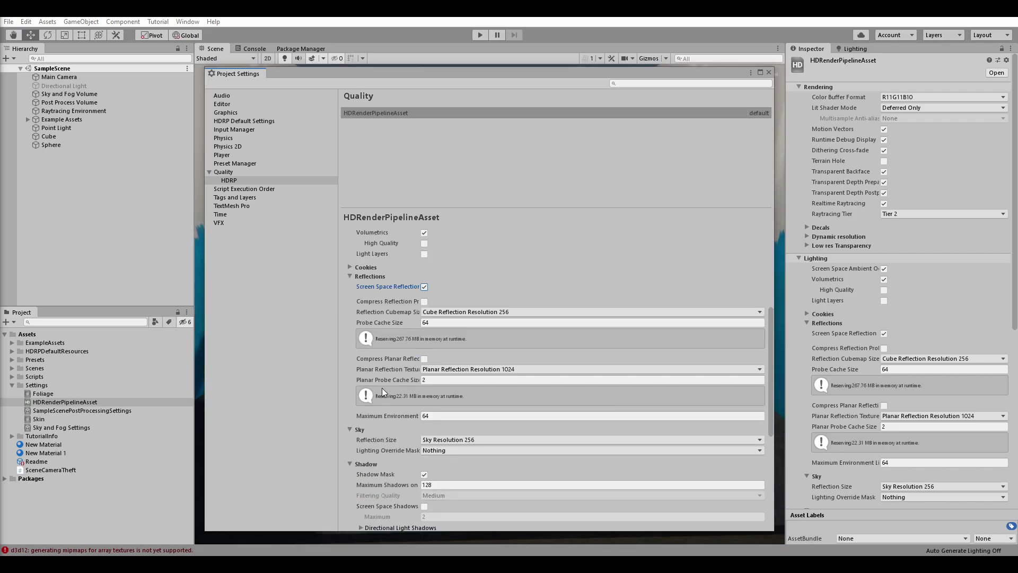
scroll(382, 390, down, 5)
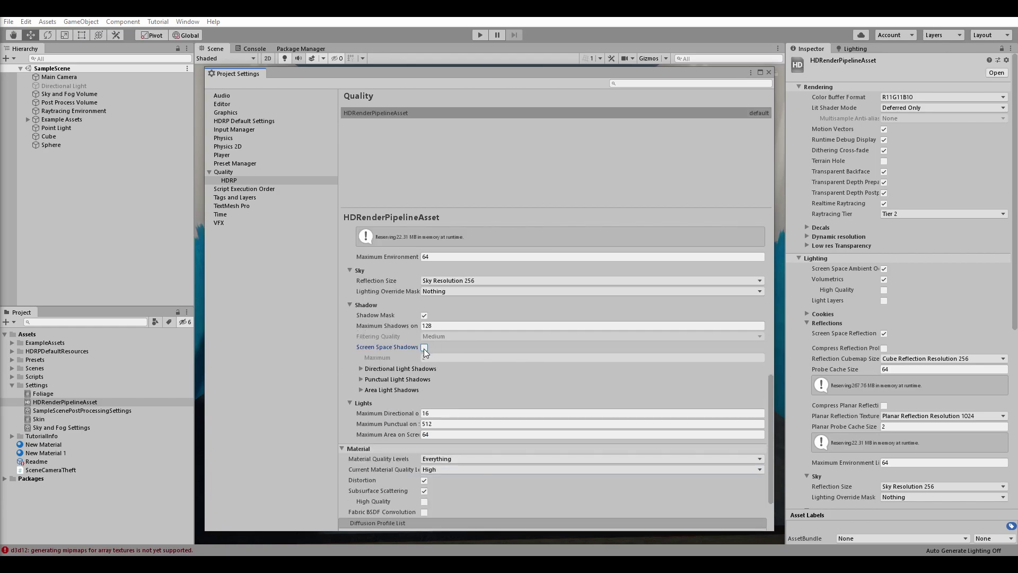
click(387, 347)
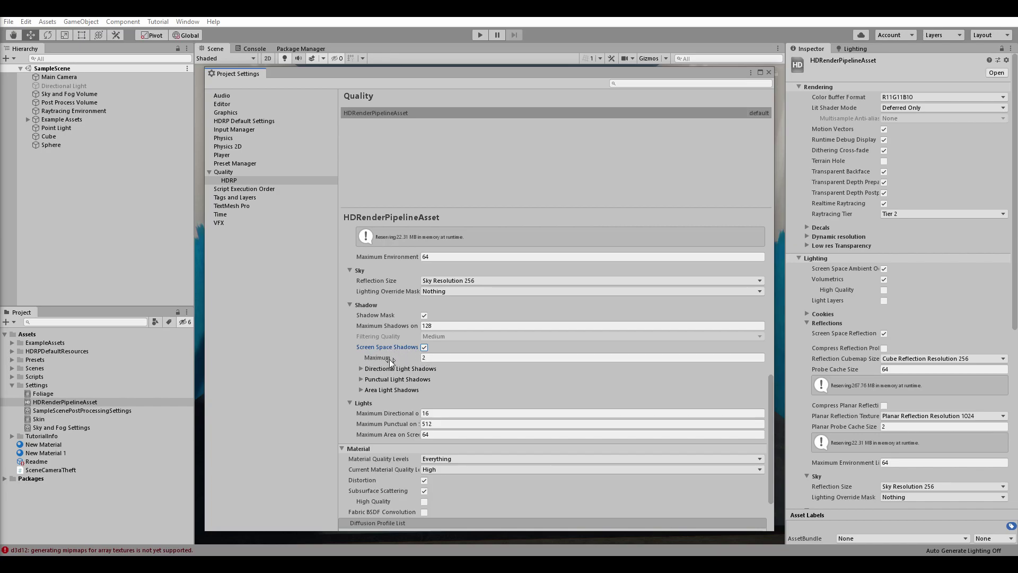
Step: Examine the camera's default Rendering and Lighting frame settings in HDRP Default Settings, including the Ray Tracing option
scroll(403, 358, up, 10)
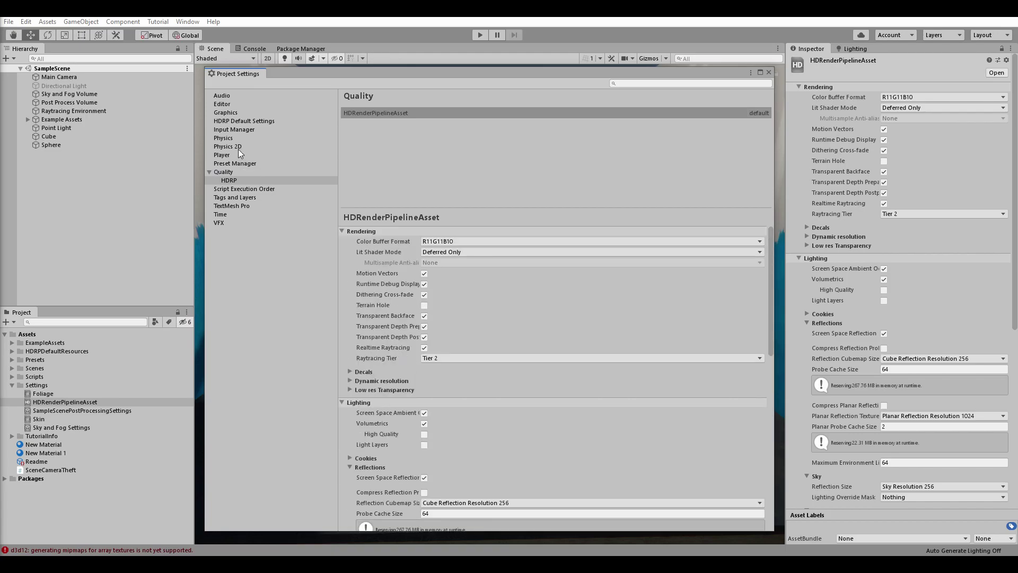
click(241, 126)
click(223, 121)
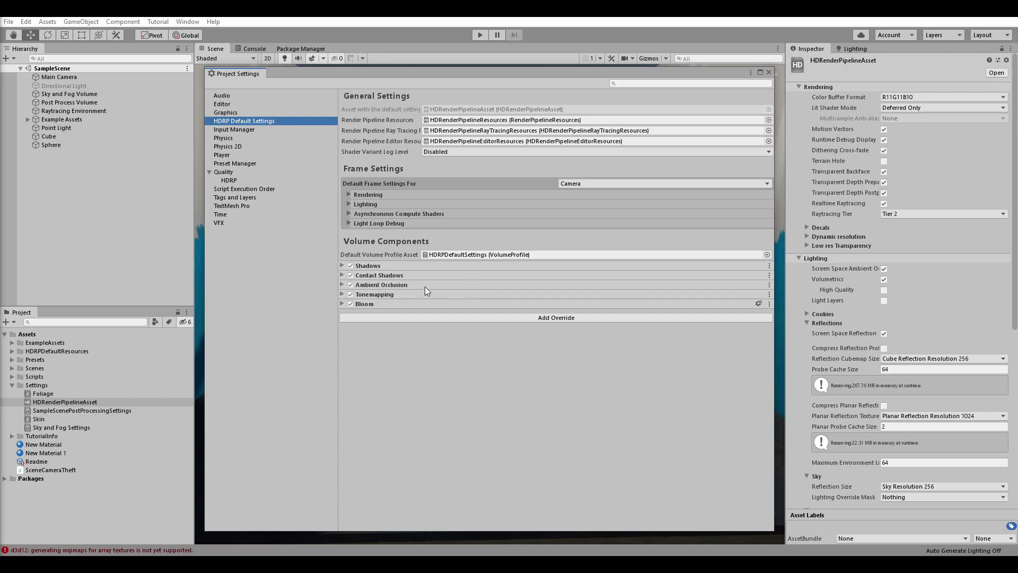
click(368, 195)
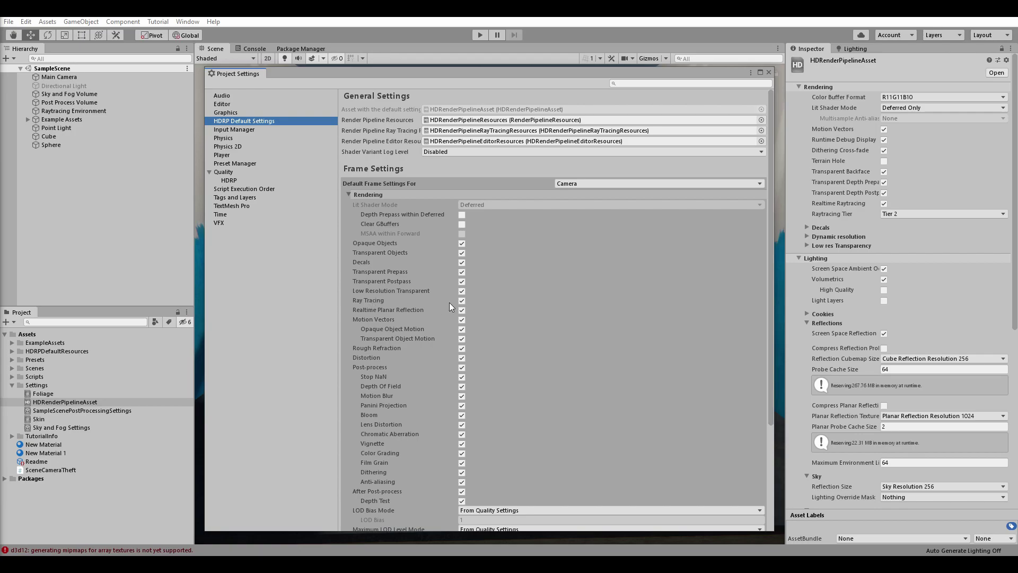
click(396, 196)
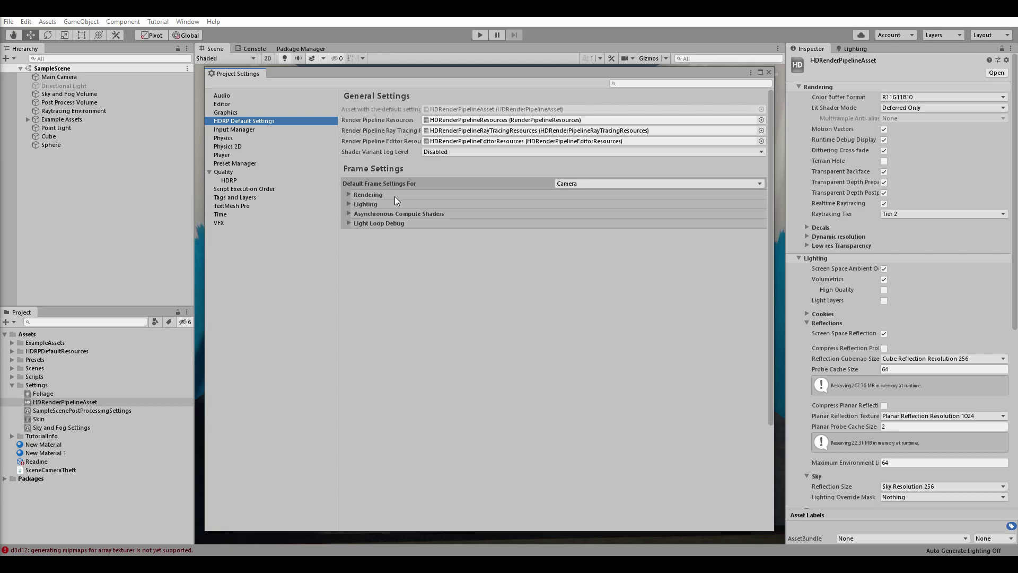
click(374, 196)
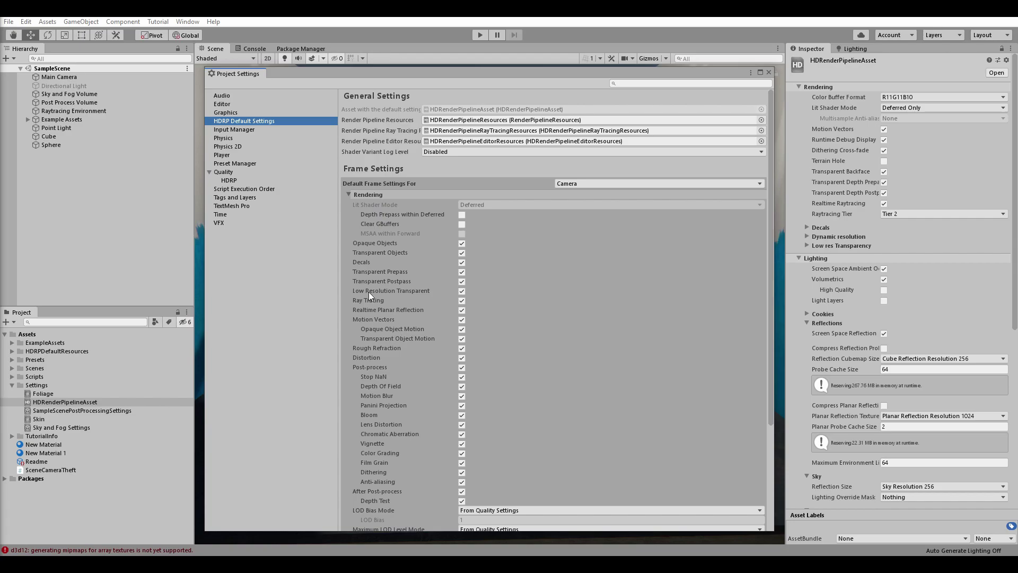
click(384, 196)
click(377, 204)
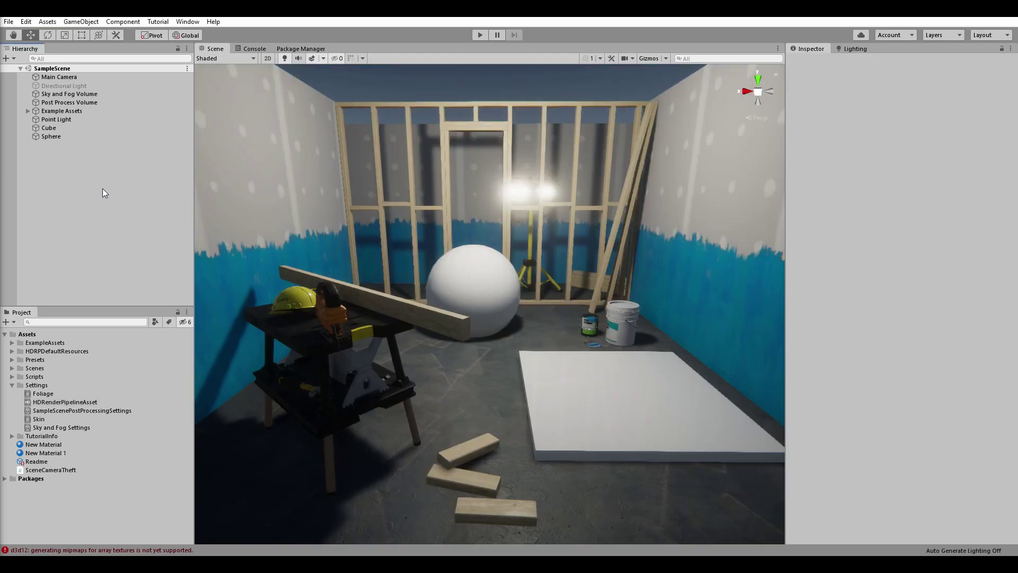
Step: Add a Raytracing Environment object to SampleScene
right_click(72, 207)
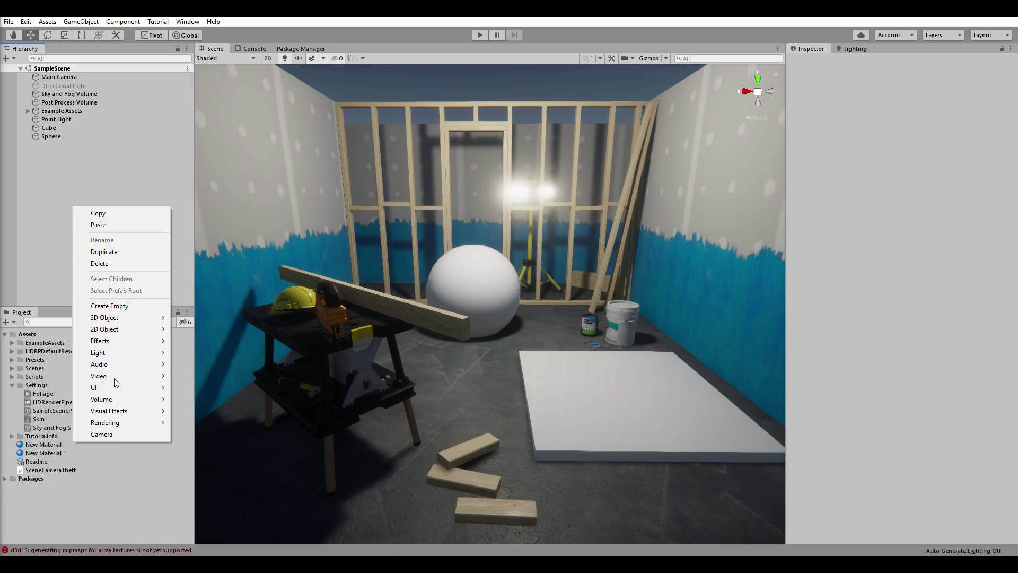
mouse_move(132, 423)
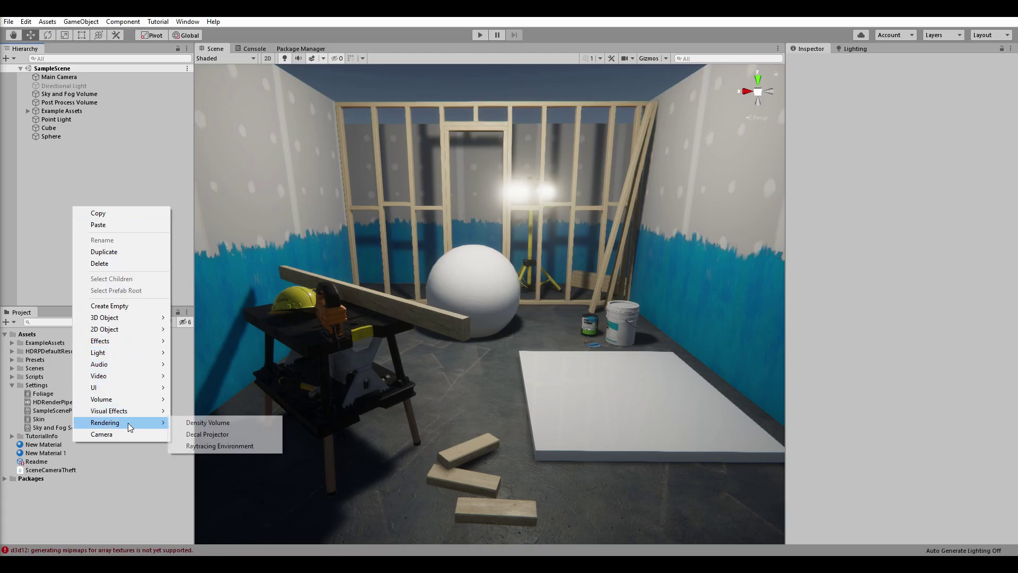
click(228, 445)
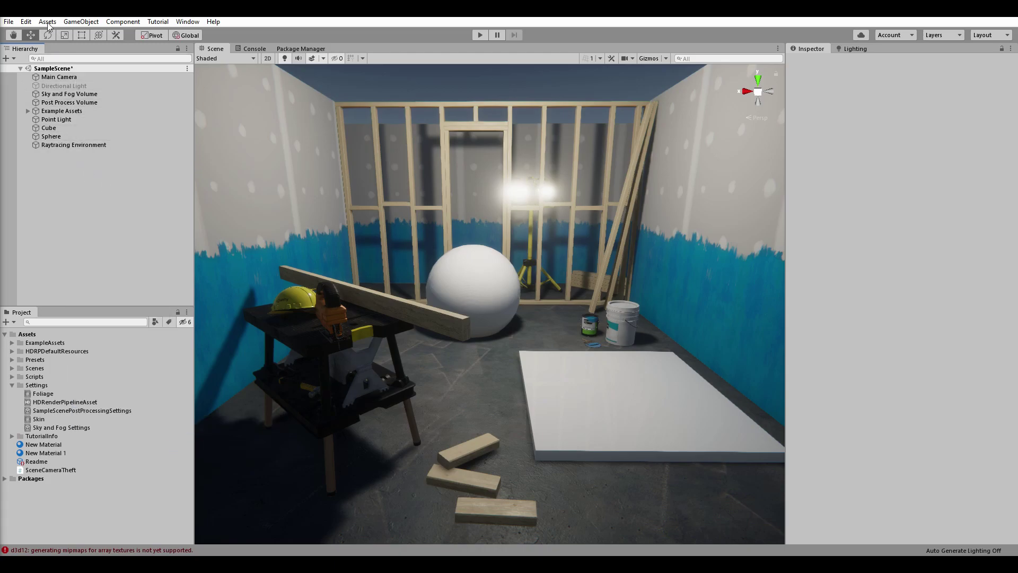
click(80, 24)
mouse_move(152, 162)
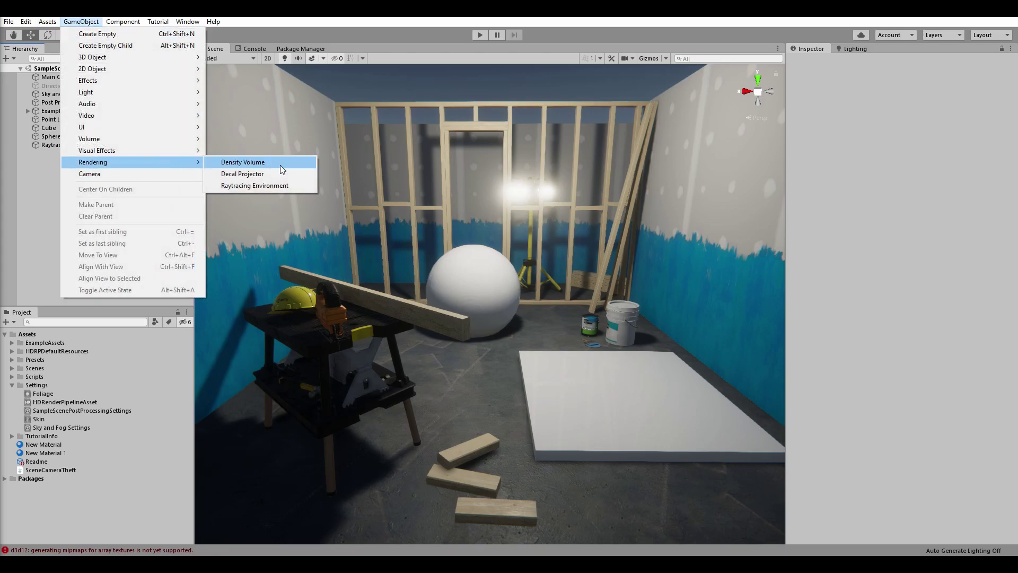
click(249, 187)
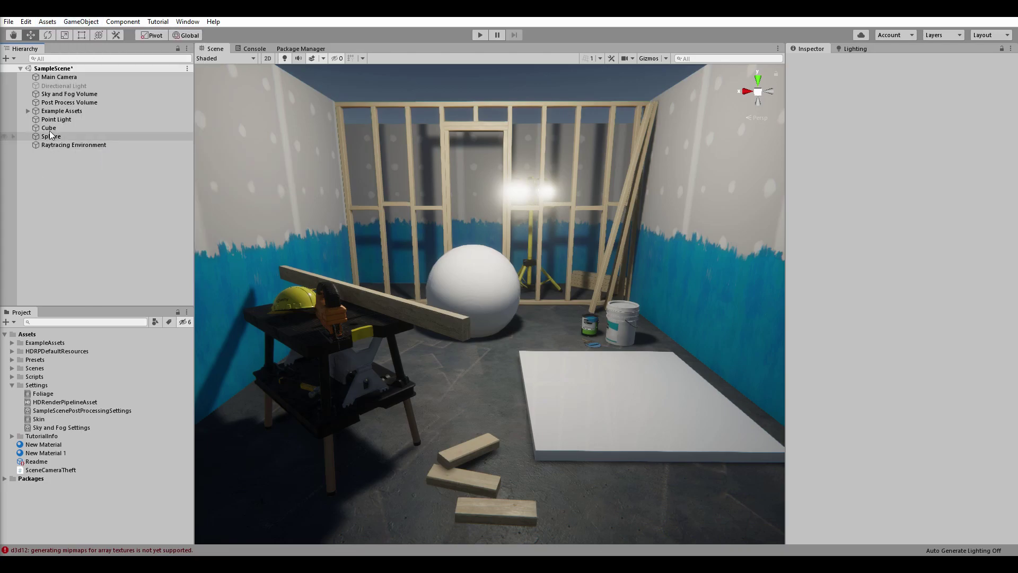
Step: Add an Ambient Occlusion override to the Sky and Fog Volume
click(57, 146)
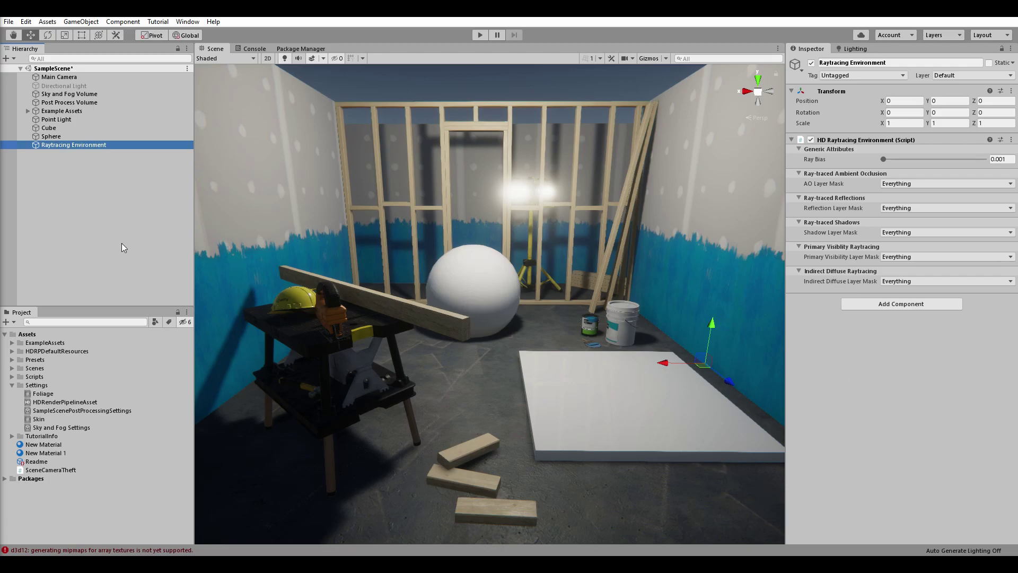
click(62, 198)
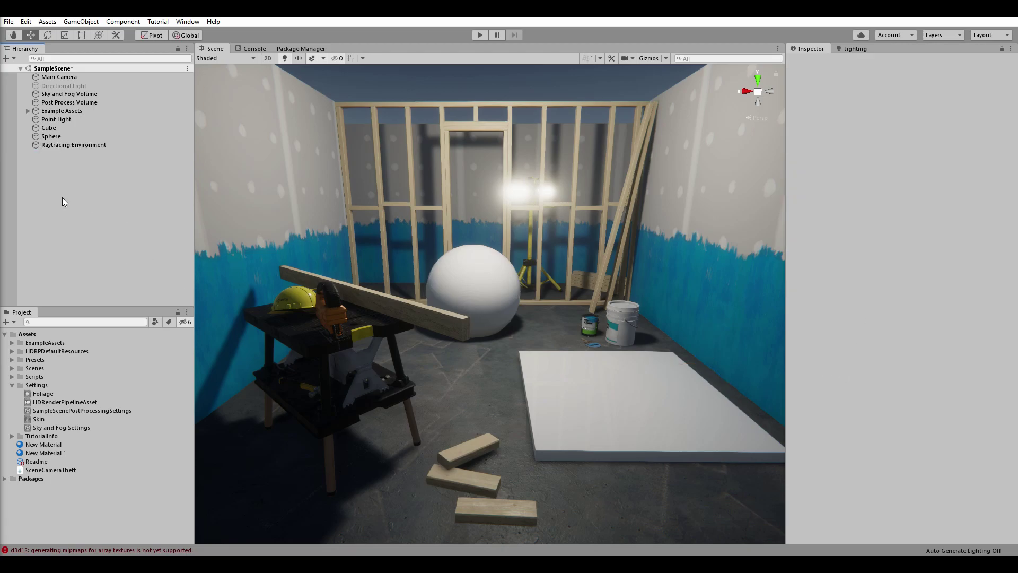
click(85, 92)
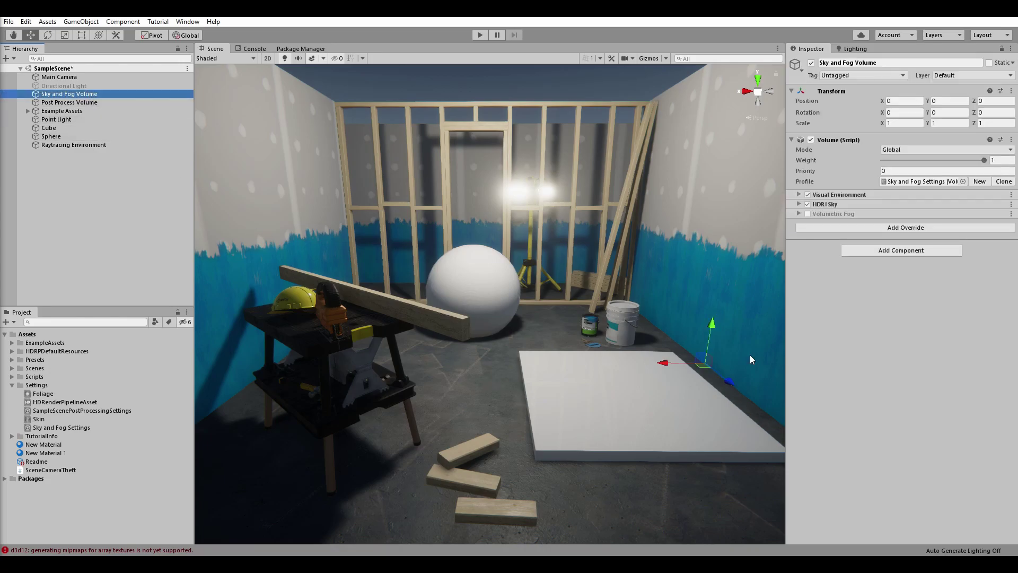
click(851, 230)
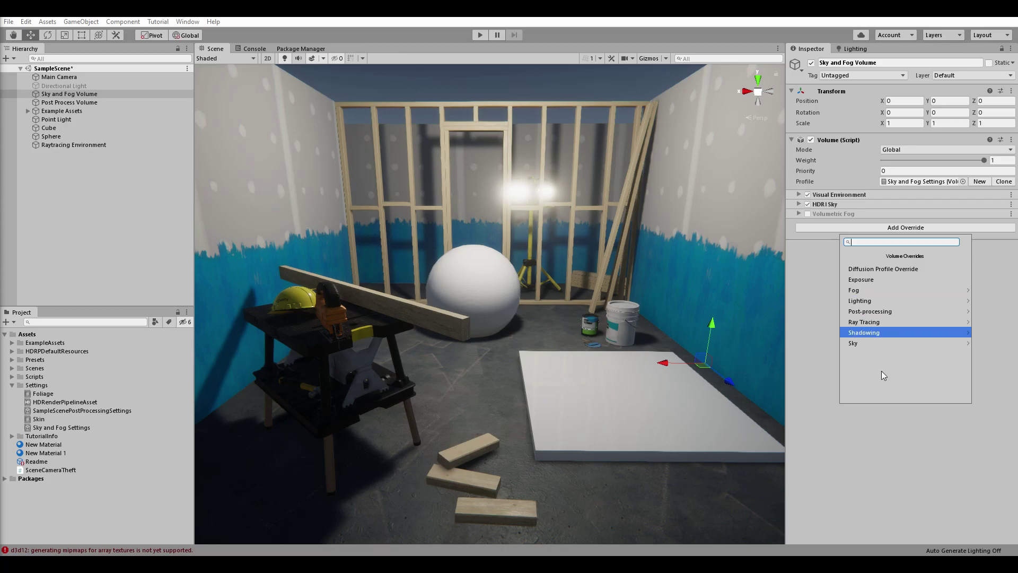
click(870, 301)
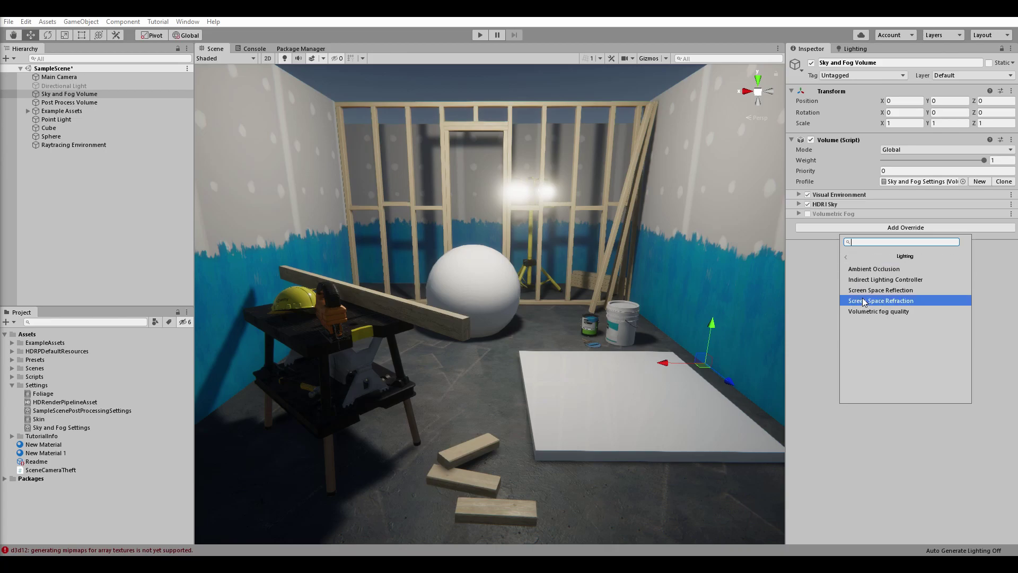
click(885, 269)
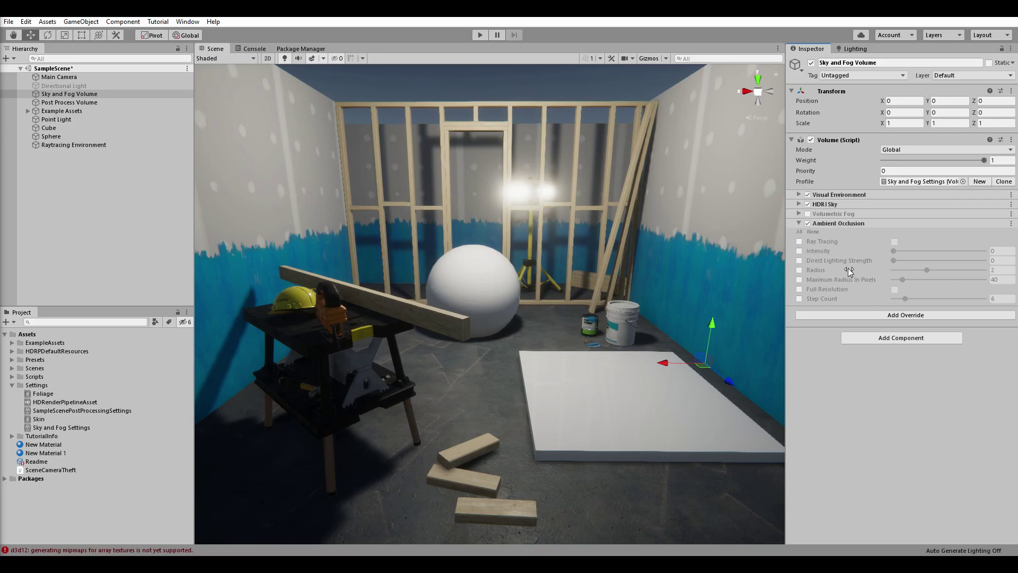
Step: Override the Ambient Occlusion Intensity with 4 and the Direct Lighting Strength with 1
click(800, 251)
drag(895, 252, 985, 251)
right_drag(594, 291, 690, 298)
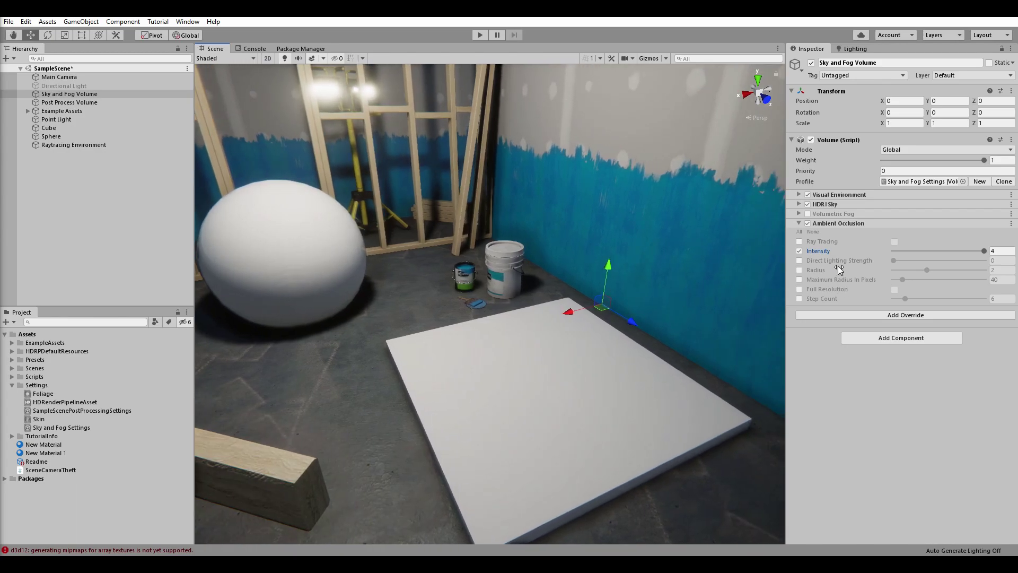
click(799, 261)
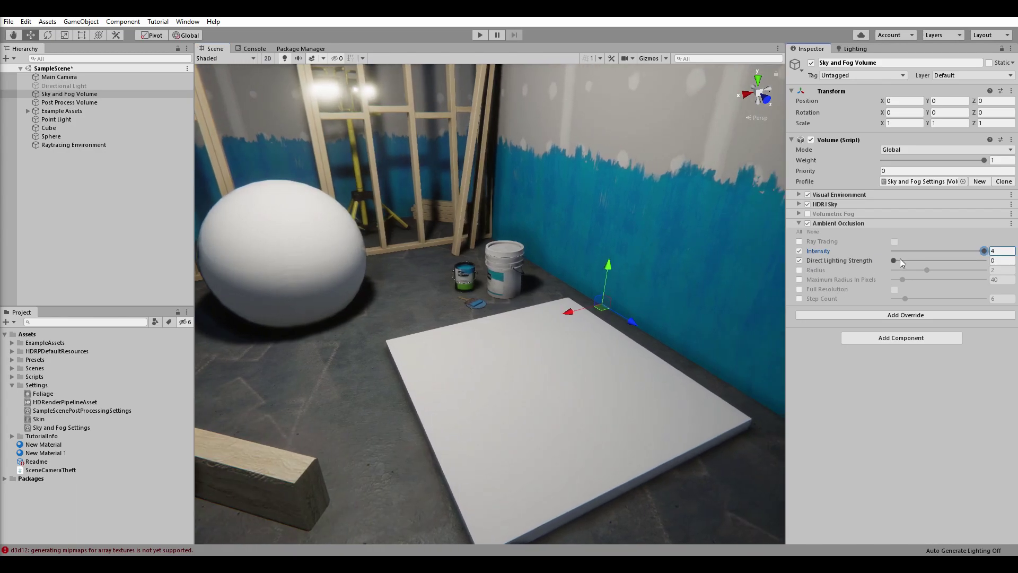
drag(902, 262, 1006, 261)
right_drag(536, 260, 690, 282)
right_drag(573, 316, 562, 229)
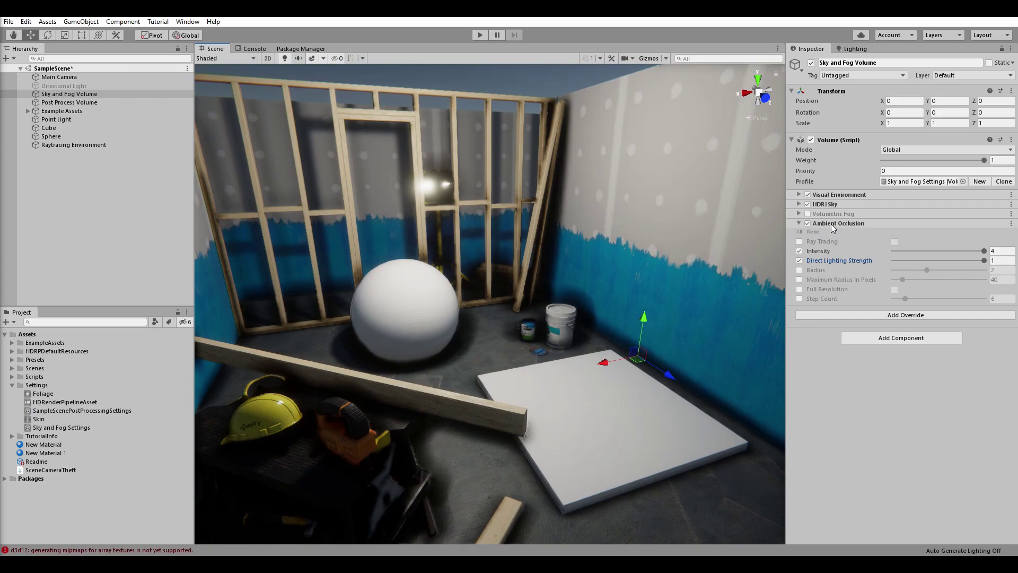
Step: Override and enable Ray Tracing for the Ambient Occlusion of the Sky and Fog Volume
click(799, 242)
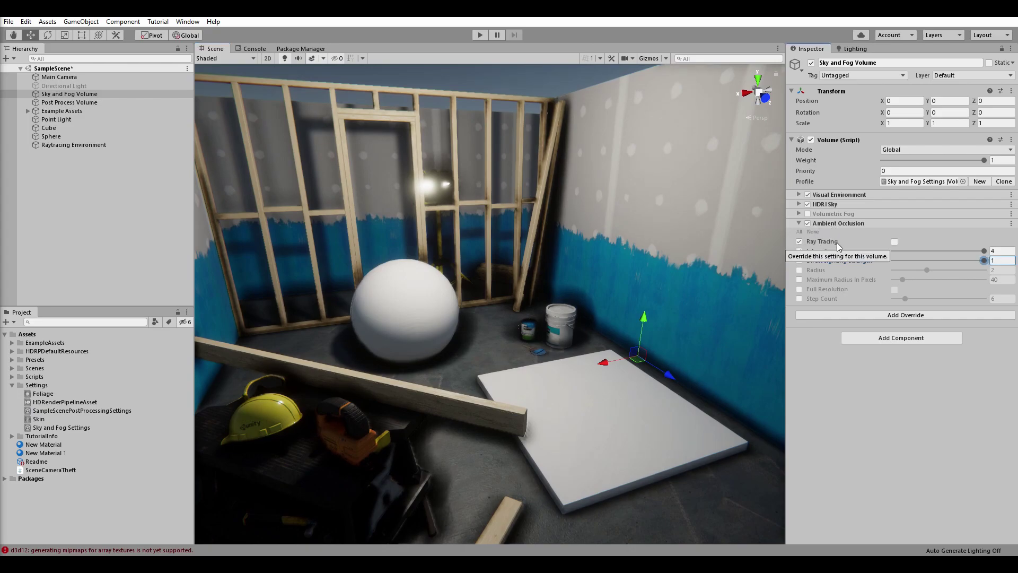
click(895, 242)
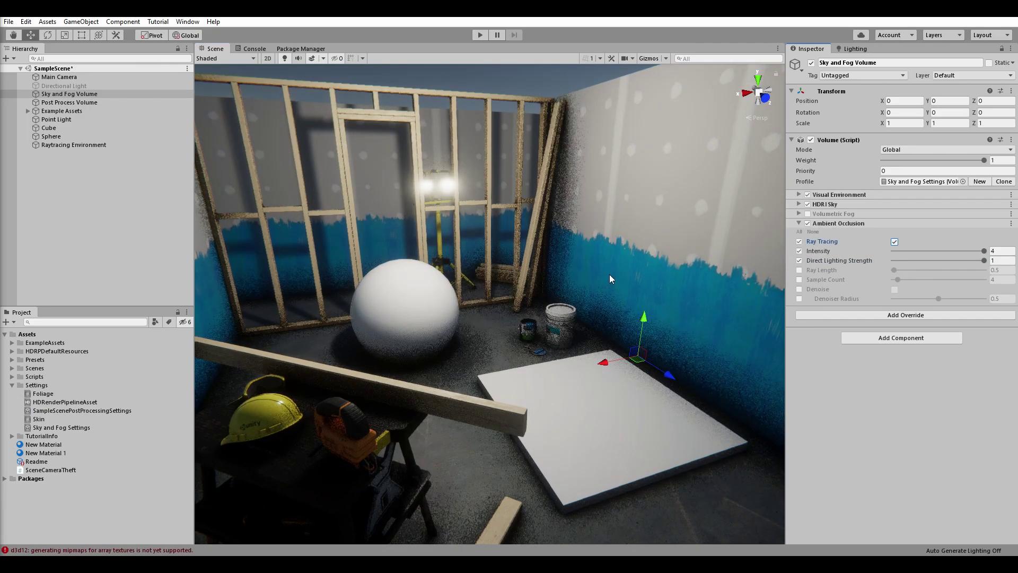
scroll(478, 268, down, 5)
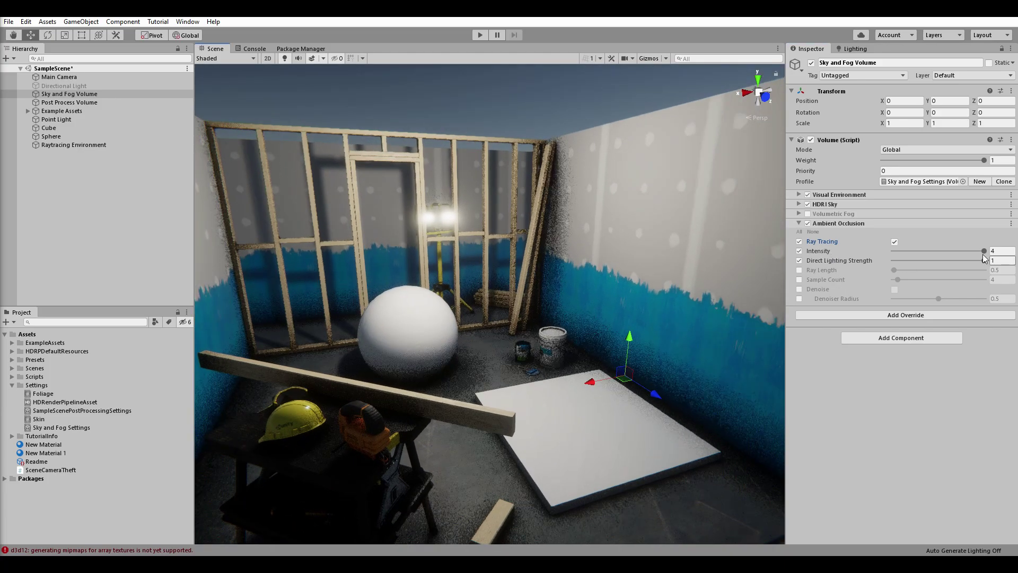
Step: Lower the Ambient Occlusion Intensity to about 2.18 and enable Denoise
drag(981, 251, 942, 252)
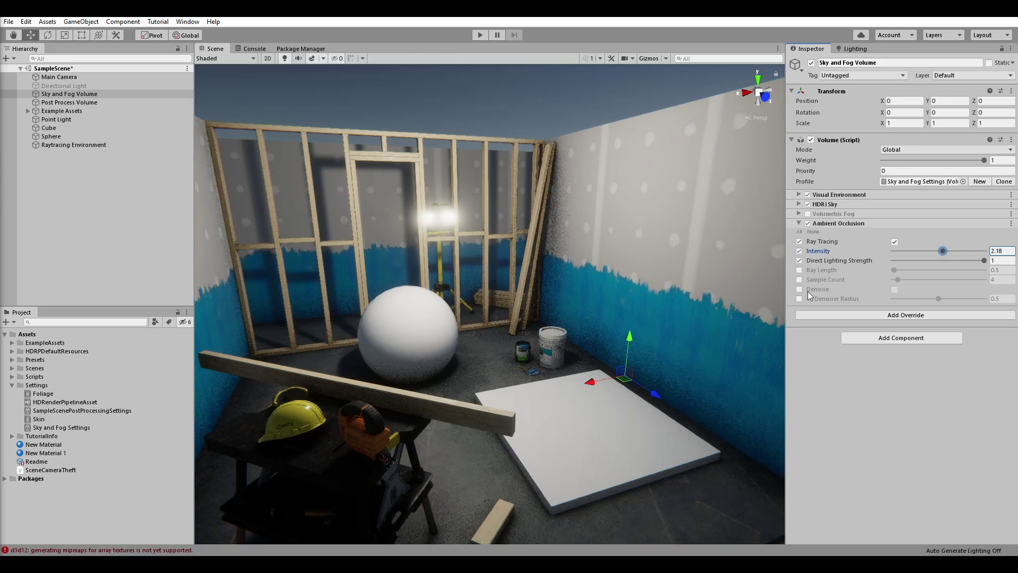
click(905, 290)
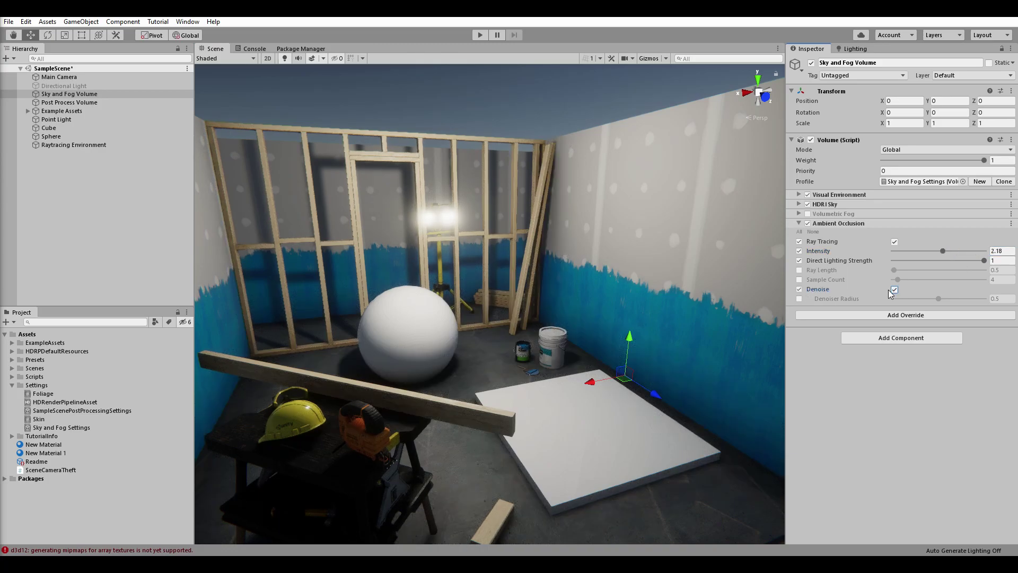
right_drag(547, 301, 531, 301)
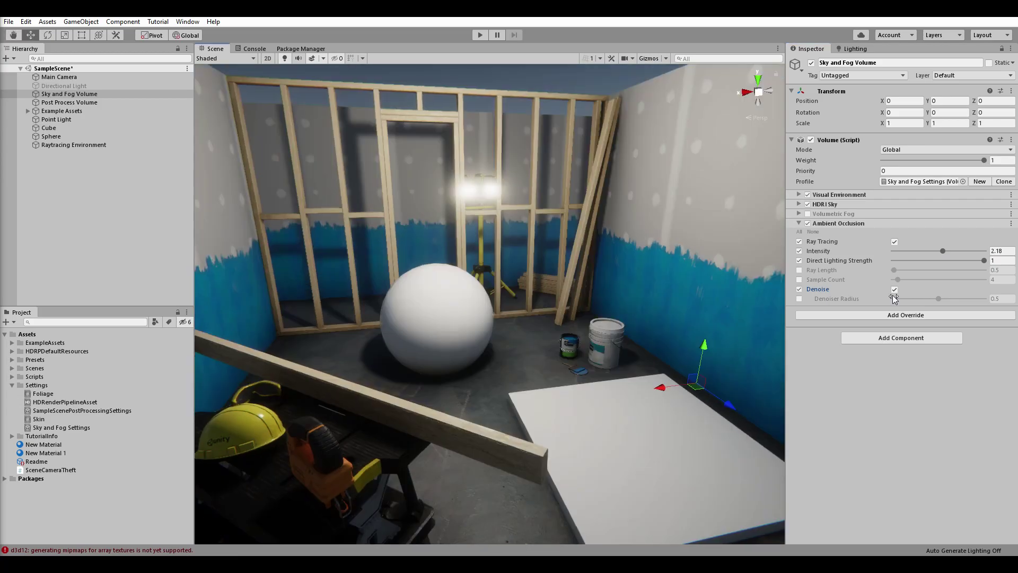
Step: Raise the Ambient Occlusion Intensity to 4 and collapse the override's settings
drag(944, 251, 984, 249)
mouse_move(451, 253)
right_down()
mouse_move(440, 242)
mouse_move(451, 250)
right_up()
right_drag(700, 311, 656, 295)
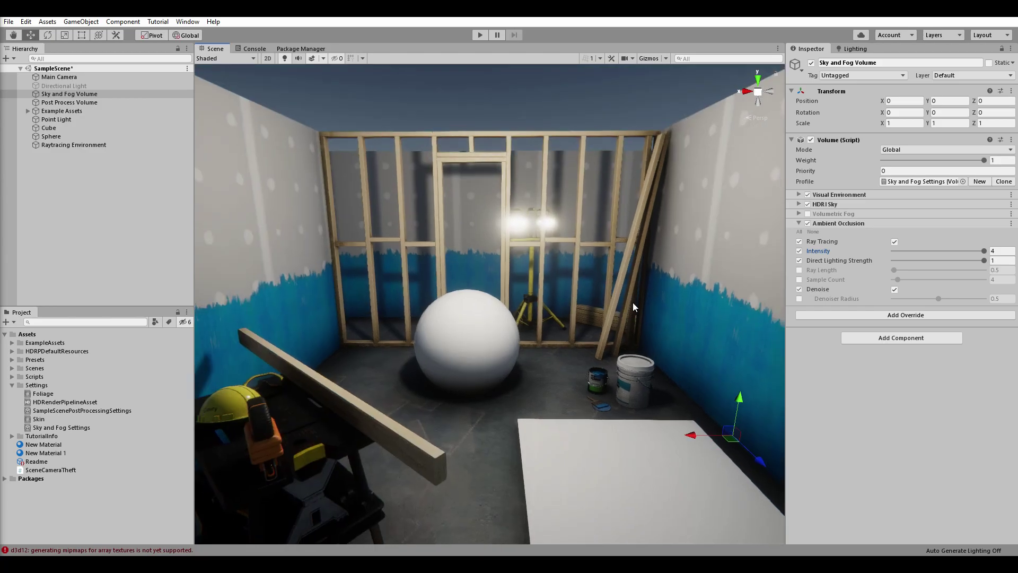
click(811, 352)
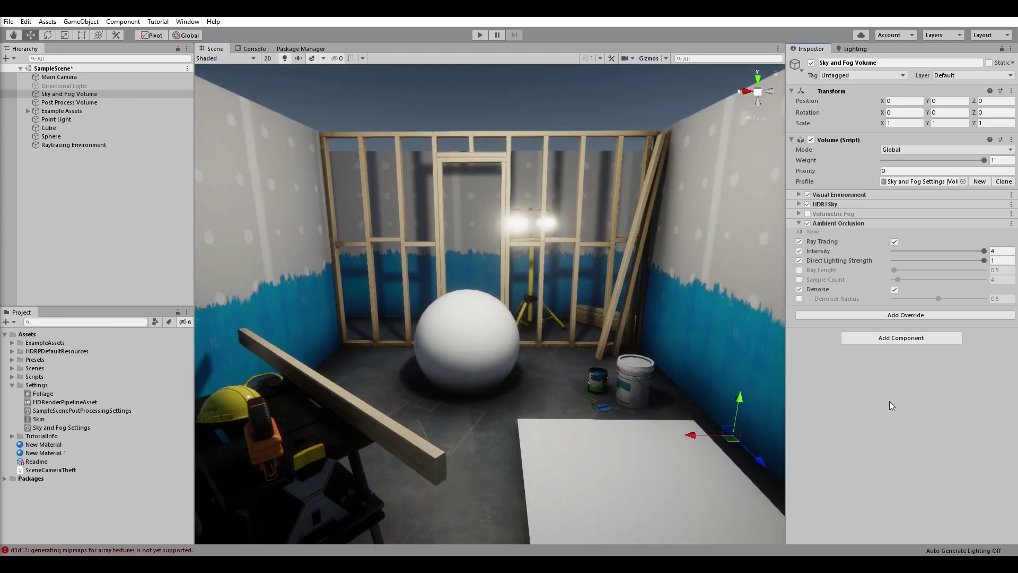
click(839, 224)
right_drag(538, 298, 509, 309)
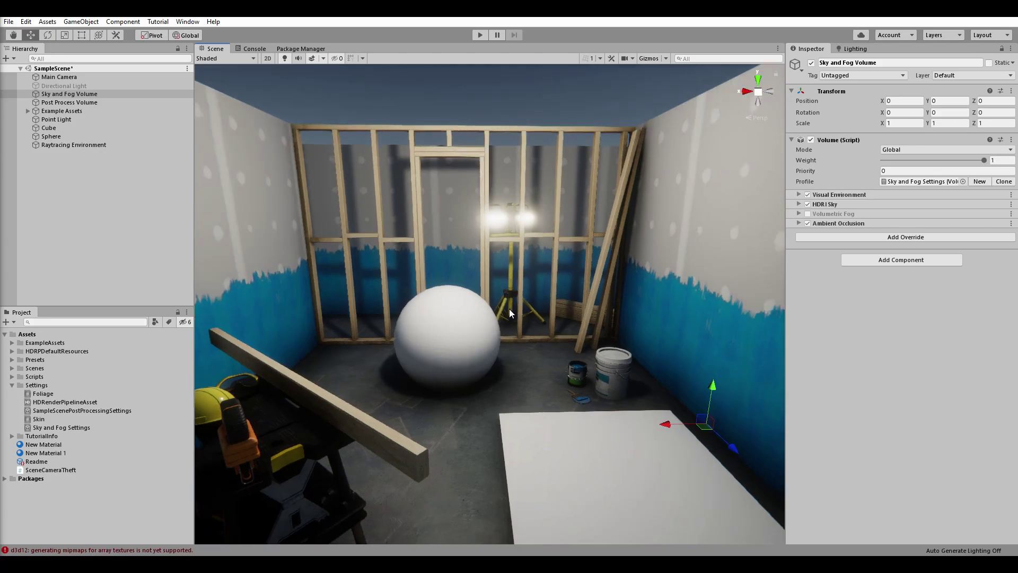
Step: Apply New Material 1 to the sphere in the scene
click(440, 342)
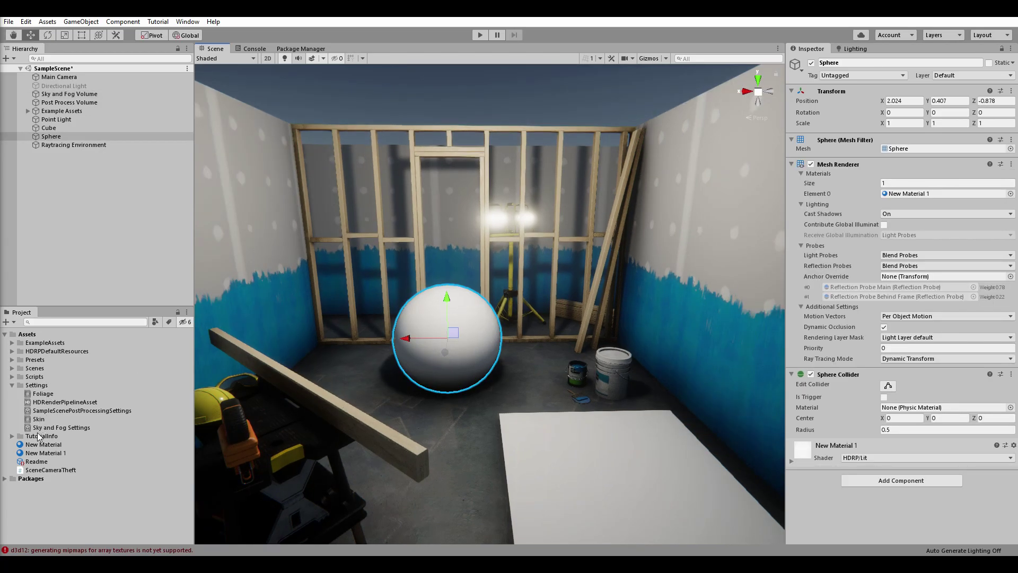
drag(74, 453, 447, 348)
click(651, 337)
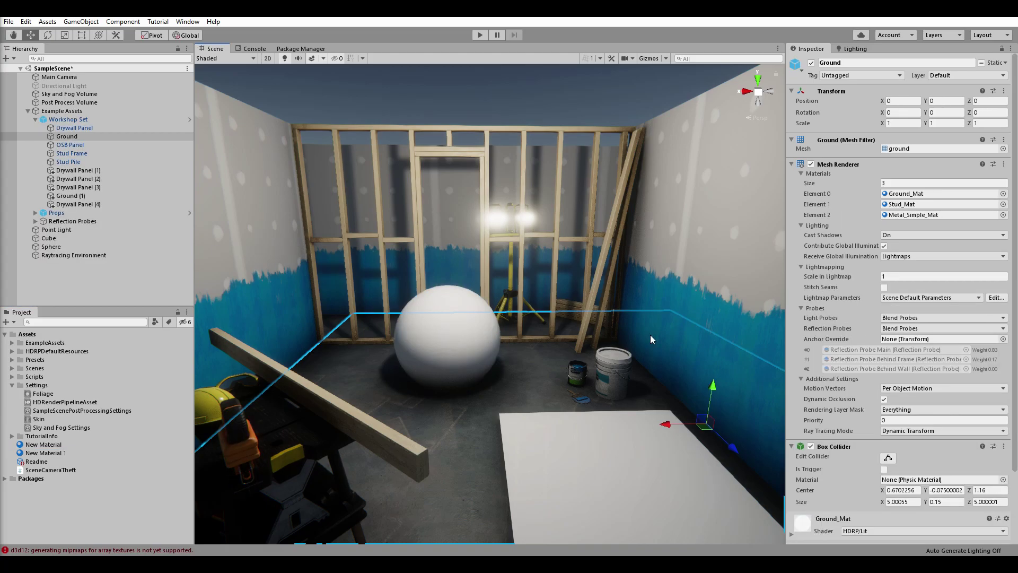
click(633, 295)
Step: Expand New Material 1 on the sphere and set its Surface Type to Transparent
click(465, 355)
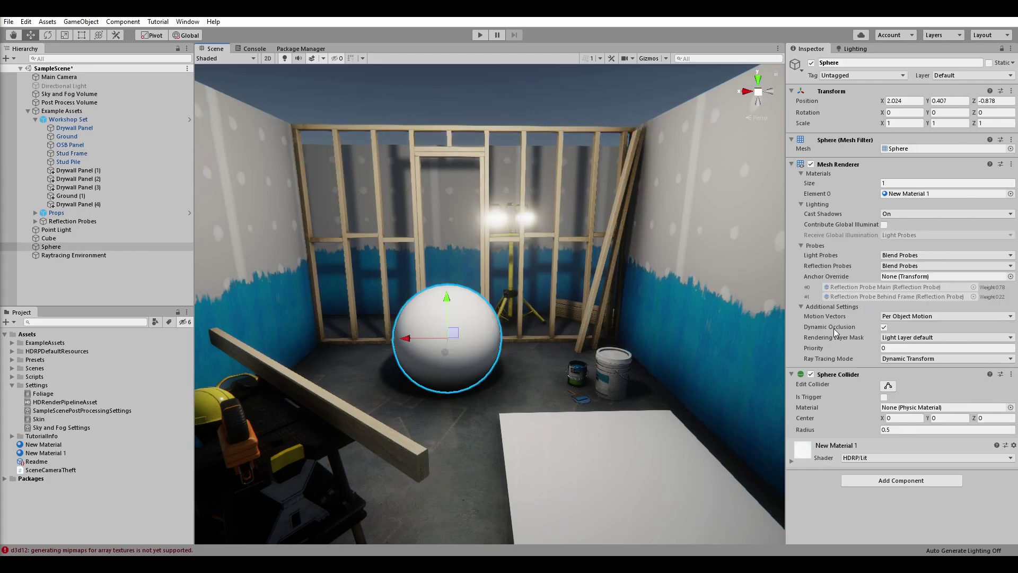
click(831, 450)
scroll(864, 304, down, 5)
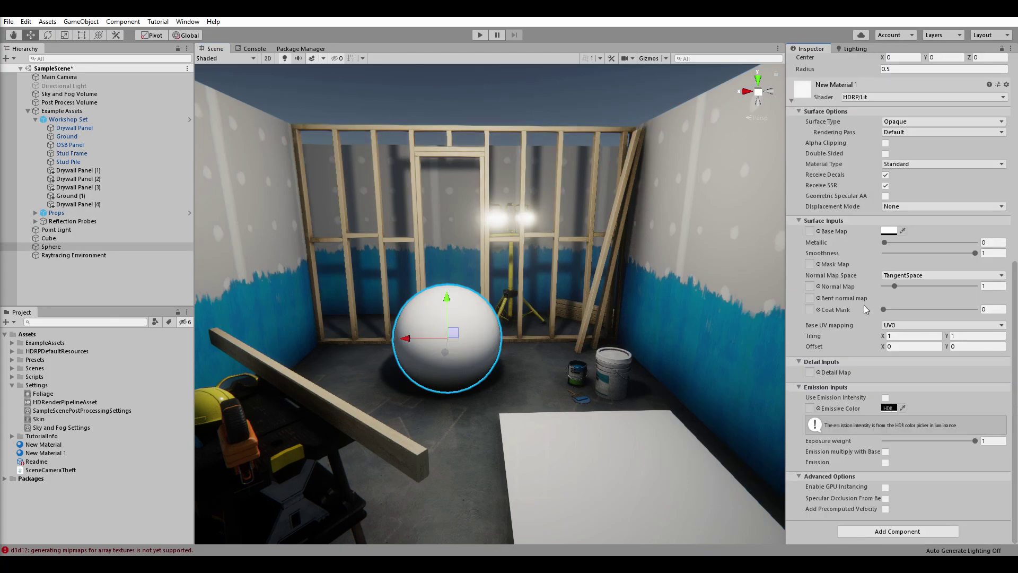
click(909, 123)
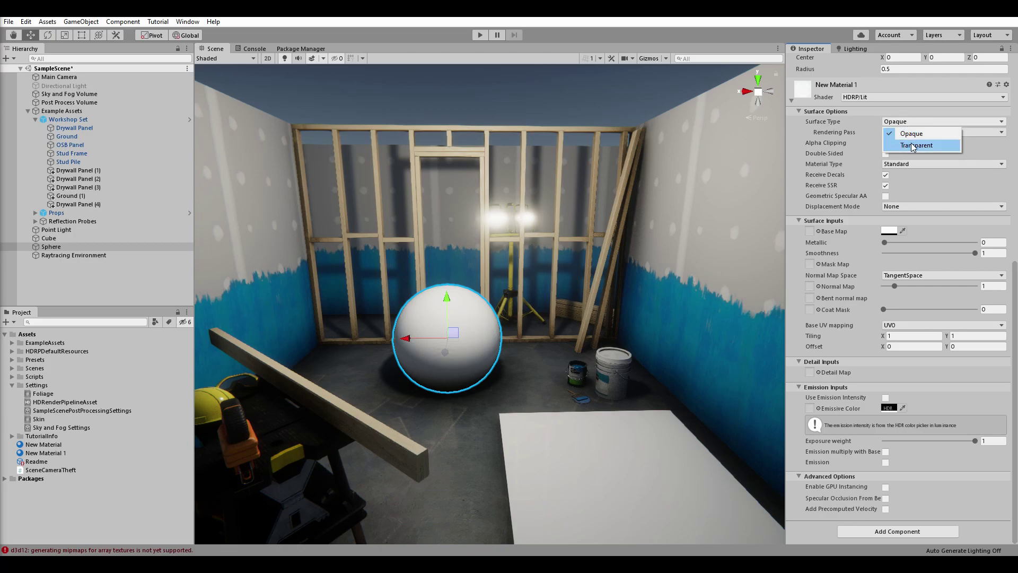
click(913, 147)
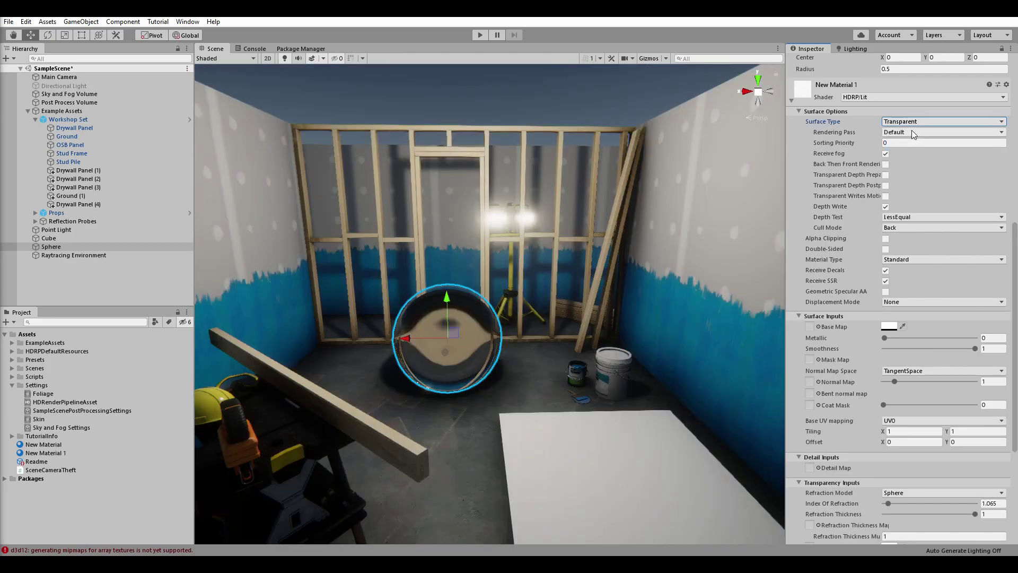
right_drag(620, 255, 611, 245)
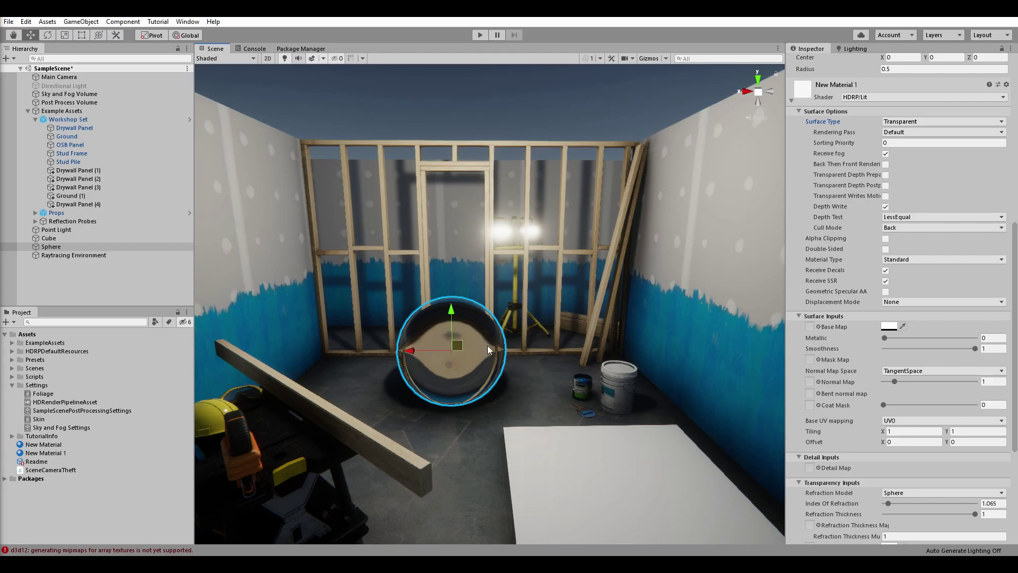
Step: Set the sphere material's Rendering Pass to Raytracing and keep its Refraction Model on Sphere
click(929, 131)
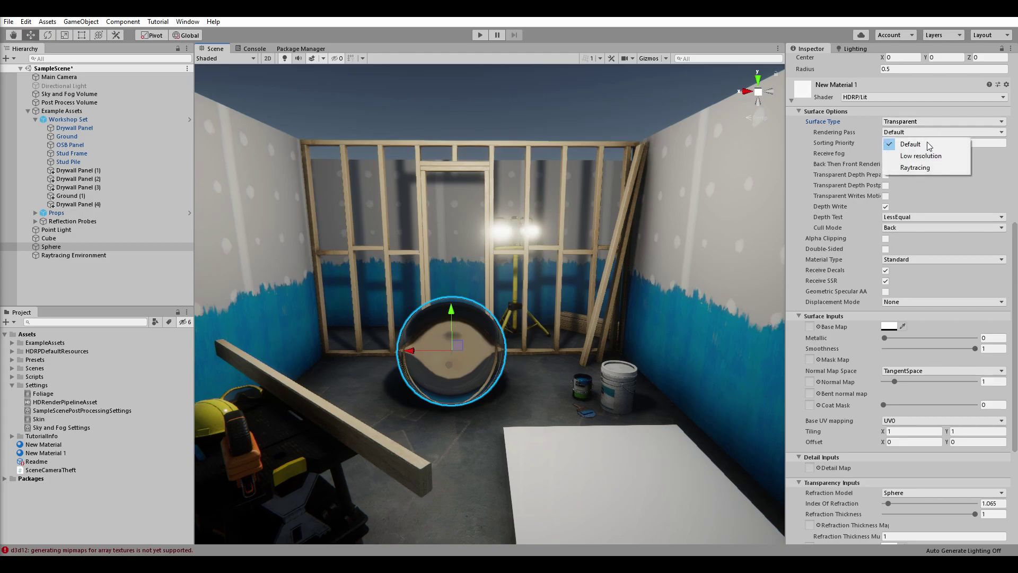
click(927, 169)
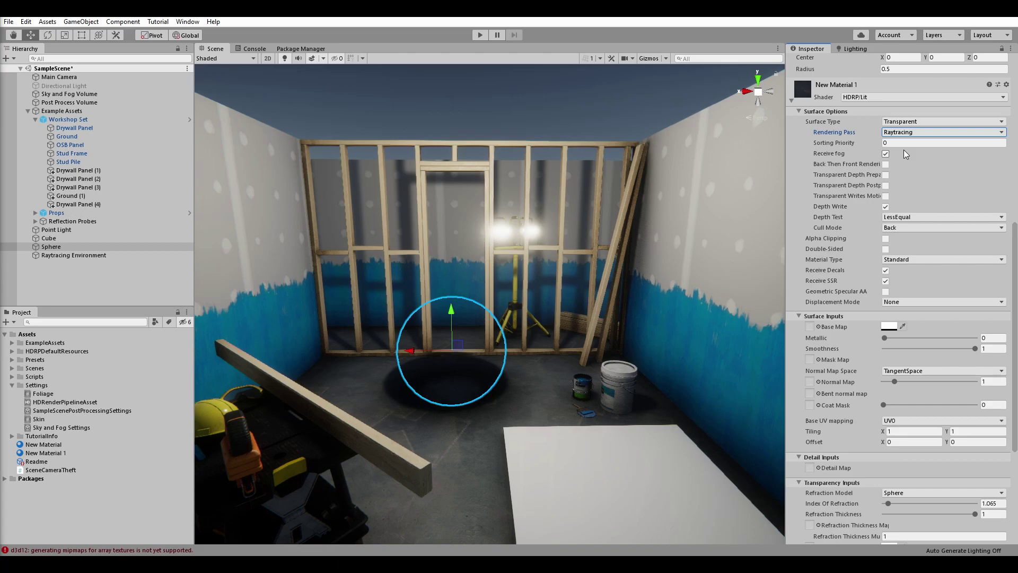
scroll(861, 152, down, 10)
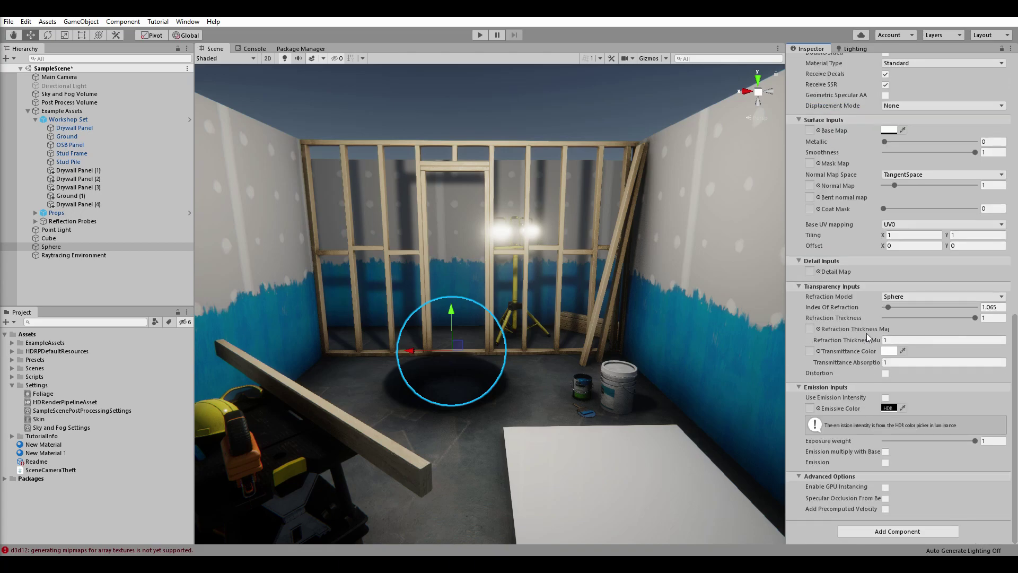
click(908, 298)
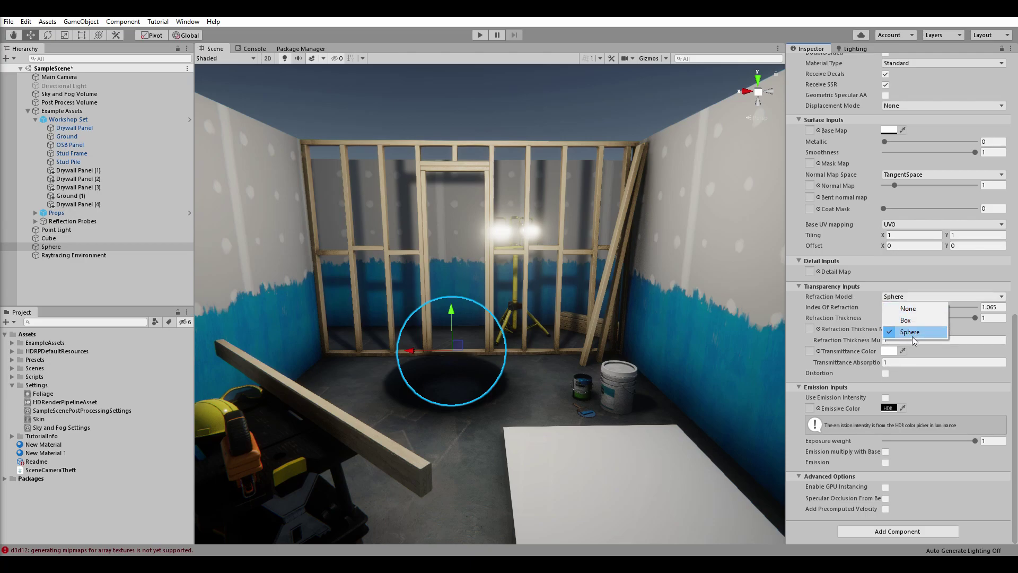
click(890, 295)
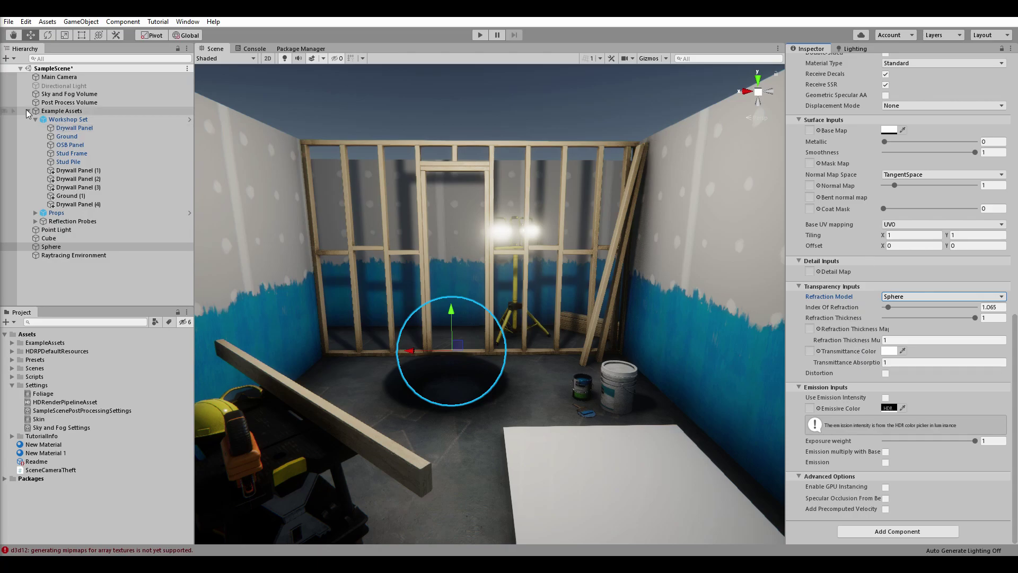
Step: Add a Recursive Rendering override from the Ray Tracing category to the Sky and Fog Volume and enable it
click(50, 94)
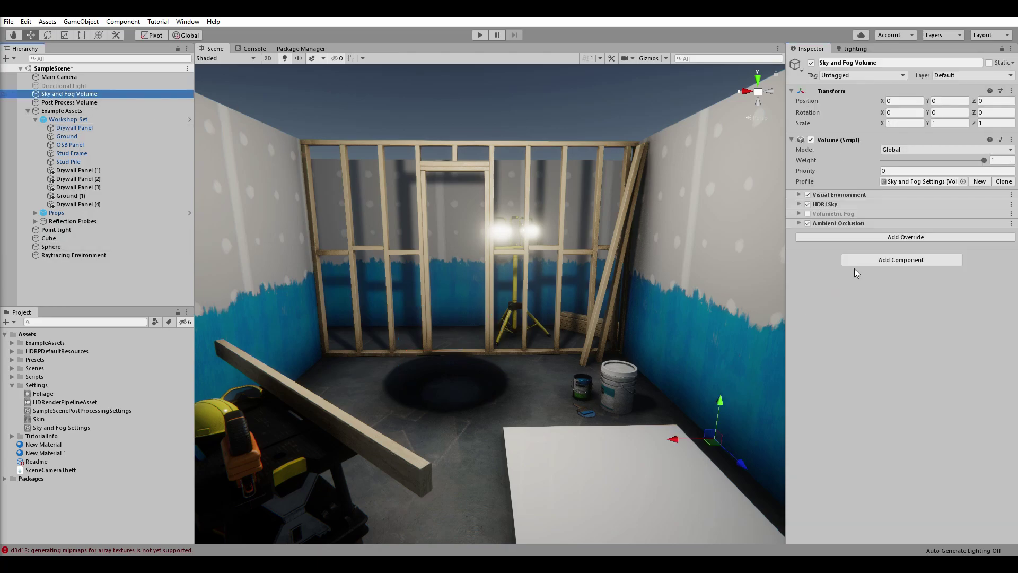
click(859, 237)
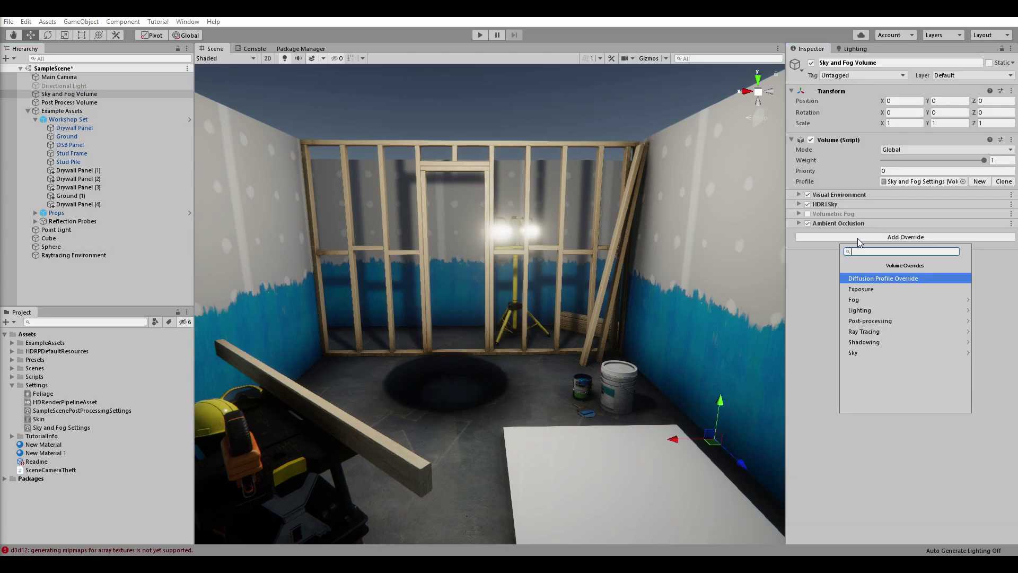
click(876, 330)
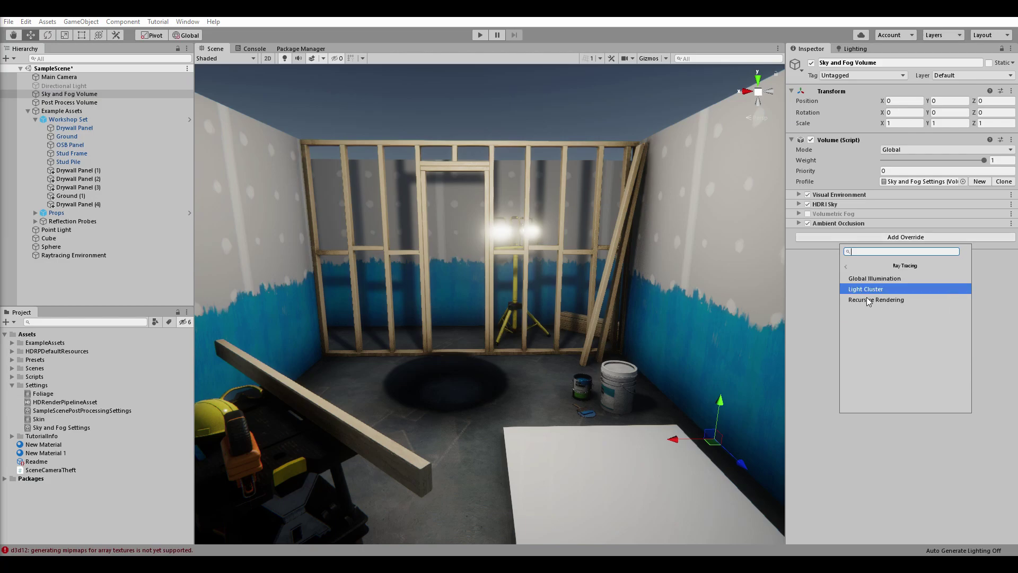
click(880, 300)
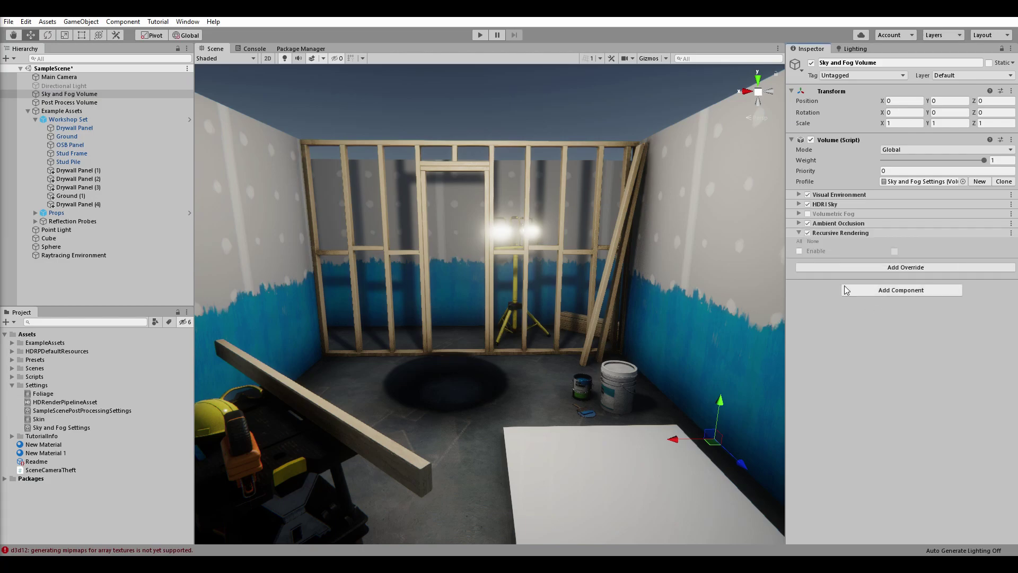
click(895, 251)
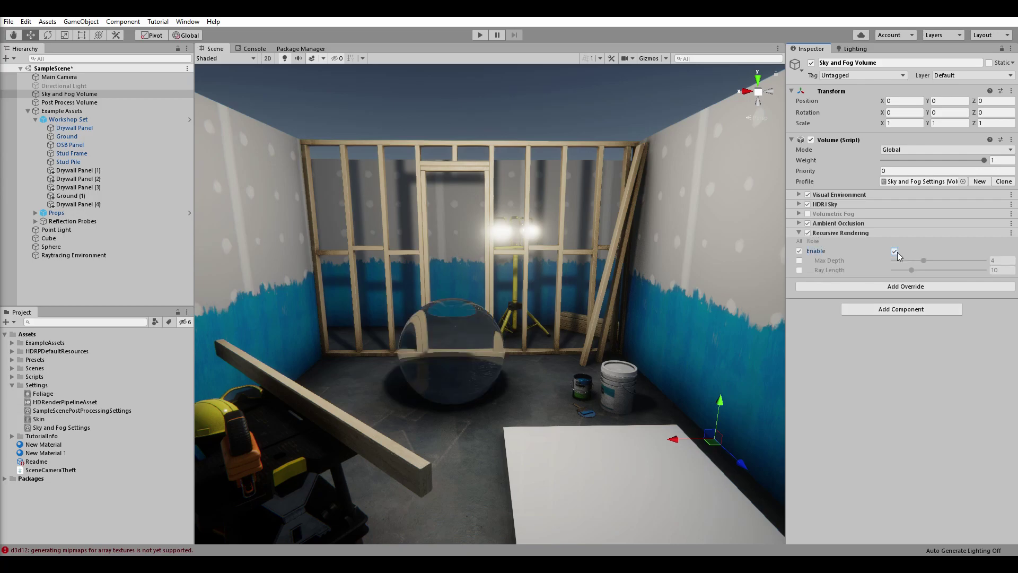
Step: Collapse the Recursive Rendering override of the Sky and Fog Volume and disable it
right_drag(644, 313, 669, 331)
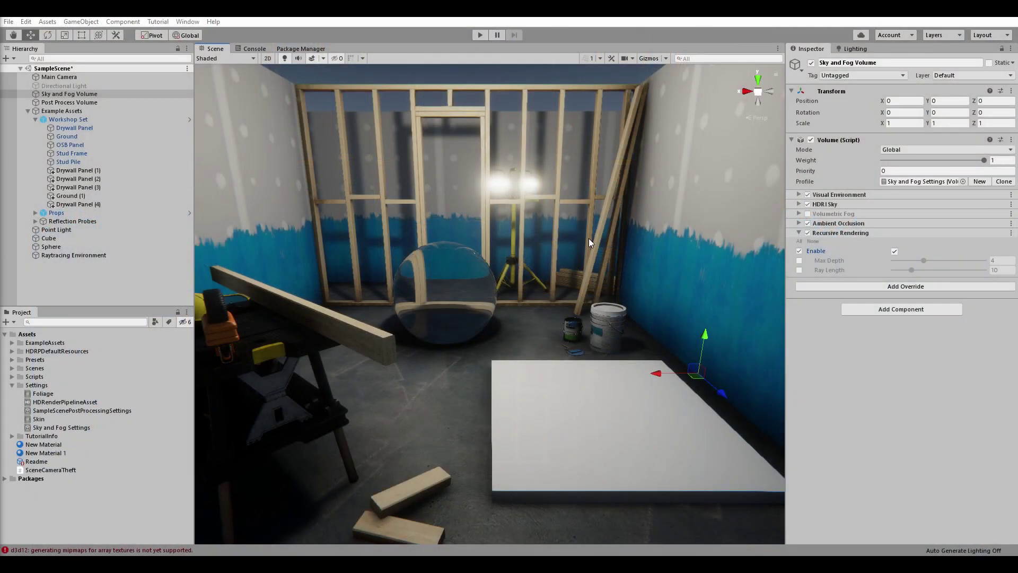
right_drag(589, 238, 578, 244)
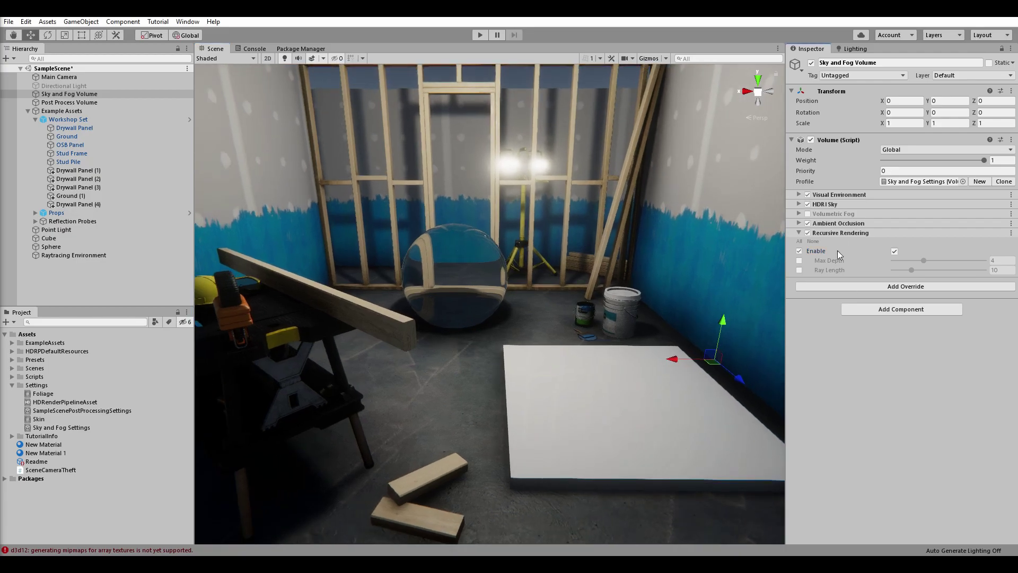
click(820, 232)
click(808, 233)
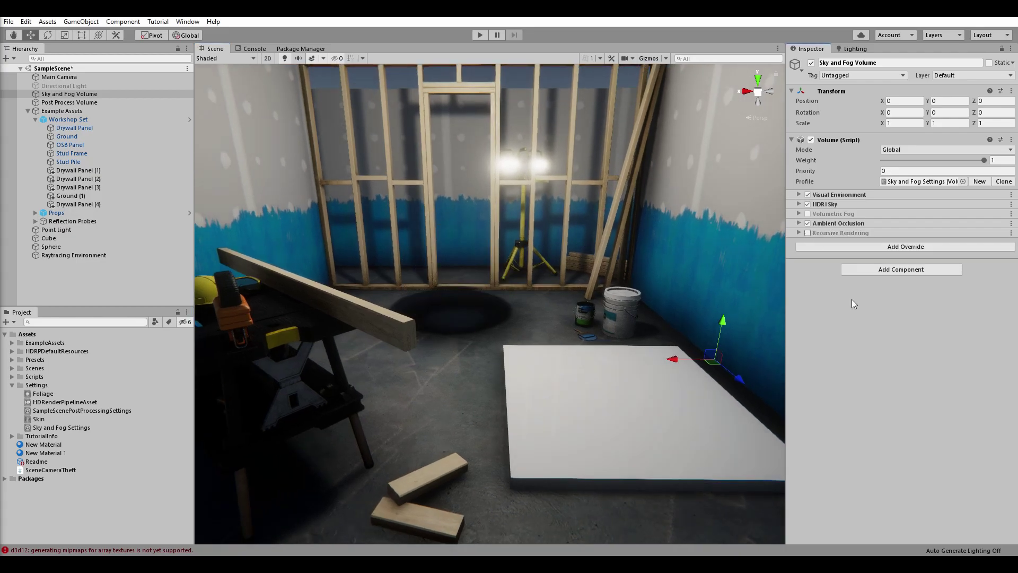
Step: Add a Screen Space Reflection override from the Lighting category to the Sky and Fog Volume and enable its Ray Tracing option
click(851, 250)
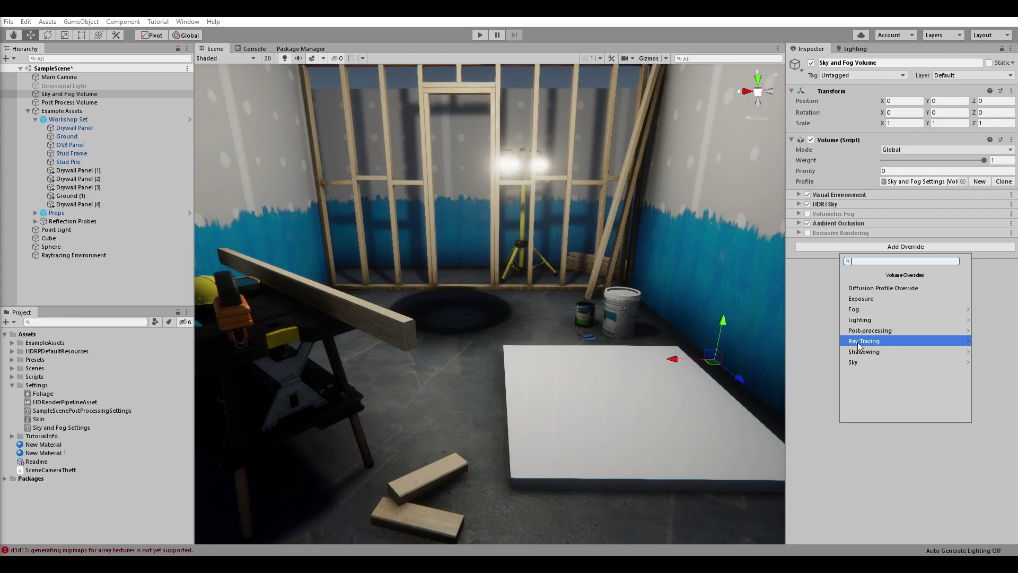
click(874, 322)
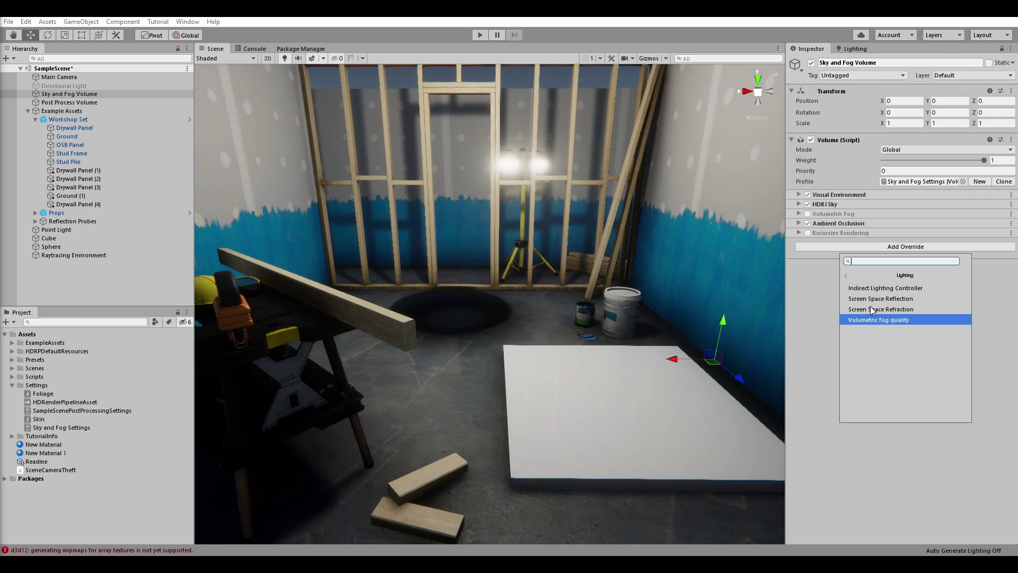
click(879, 301)
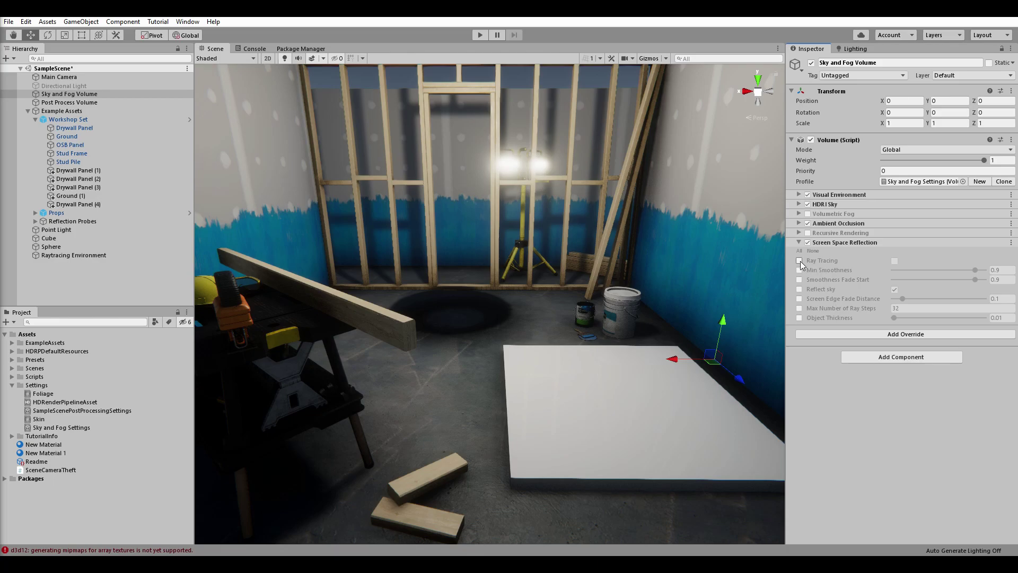
mouse_move(696, 237)
right_down()
mouse_move(592, 151)
mouse_move(572, 168)
mouse_move(596, 341)
mouse_move(603, 200)
mouse_move(605, 273)
mouse_move(605, 227)
mouse_move(595, 224)
mouse_move(535, 345)
right_up()
middle_drag(535, 346, 559, 343)
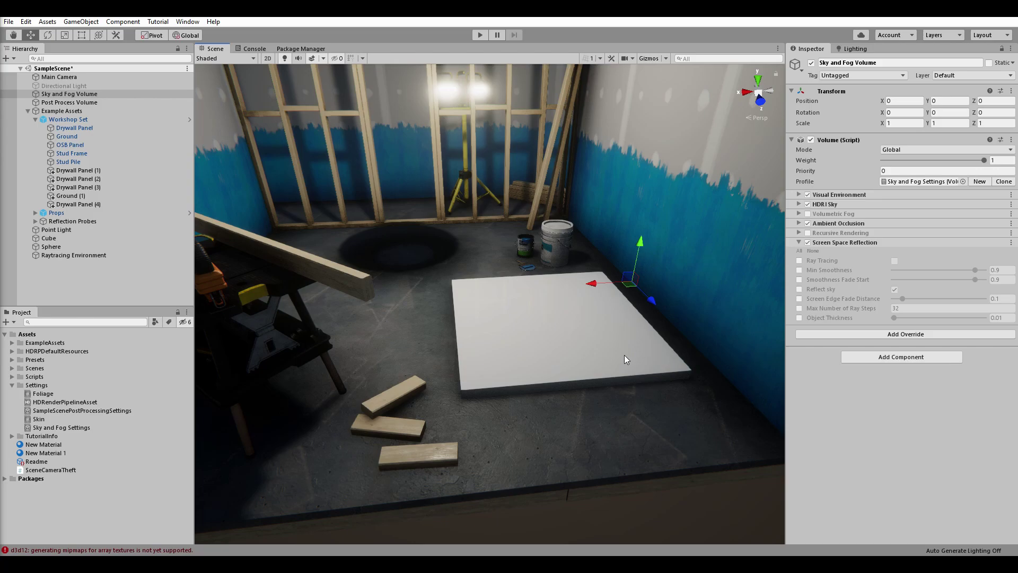
click(799, 261)
Step: Raise the Metallic value of New Material on the flat cube to its maximum
mouse_move(534, 205)
middle_down()
mouse_move(609, 252)
mouse_move(556, 202)
middle_up()
key(w)
right_drag(557, 201, 530, 309)
key(s)
scroll(512, 310, up, 3)
click(512, 310)
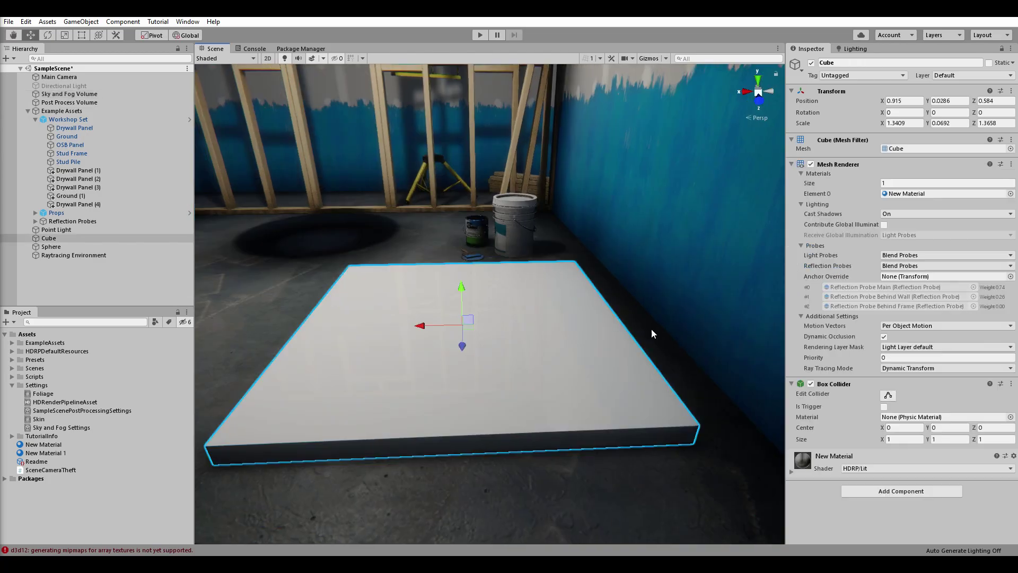
click(830, 455)
scroll(847, 393, down, 10)
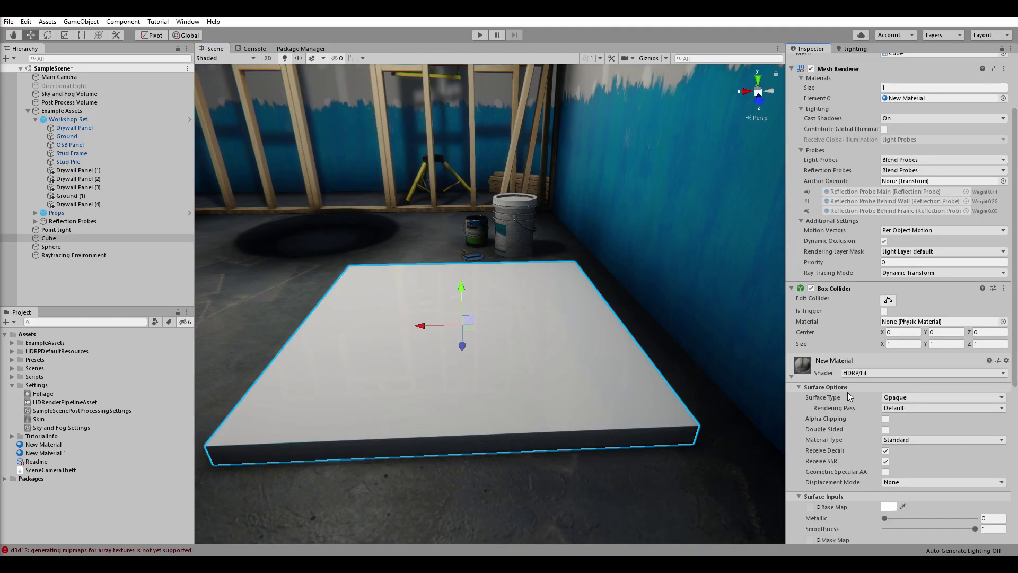
drag(906, 243, 977, 242)
right_drag(621, 291, 573, 279)
Step: Switch the Ray Tracing setting of the Screen Space Reflection override off and on again to compare the cube's reflections
click(97, 94)
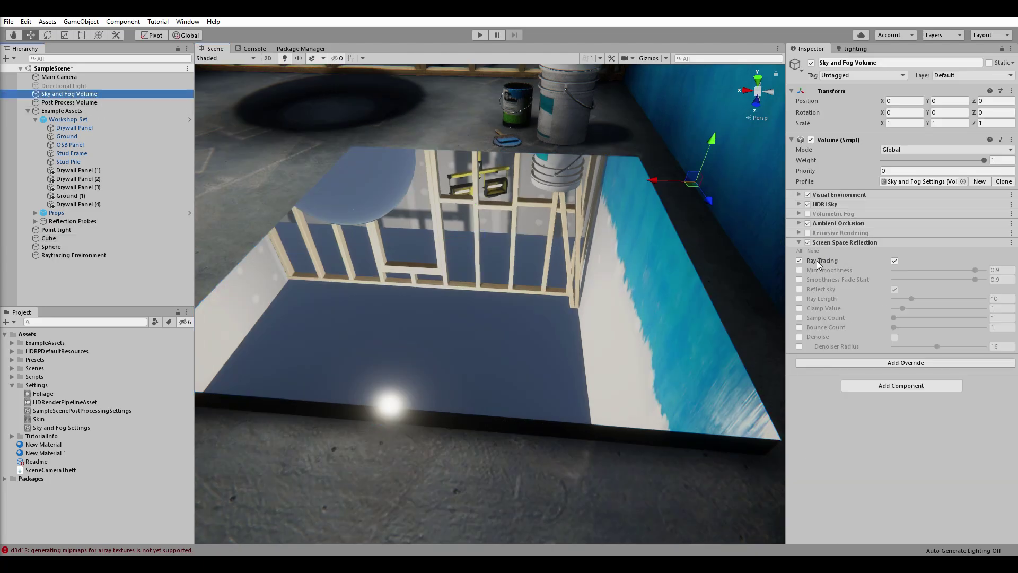
click(800, 260)
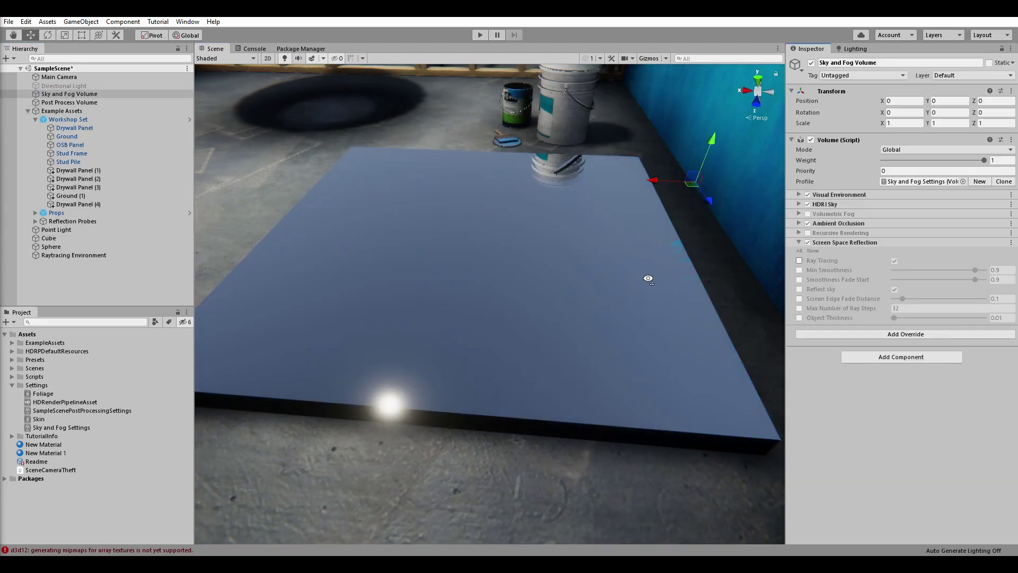
mouse_move(649, 277)
right_down()
mouse_move(660, 164)
mouse_move(750, 240)
right_up()
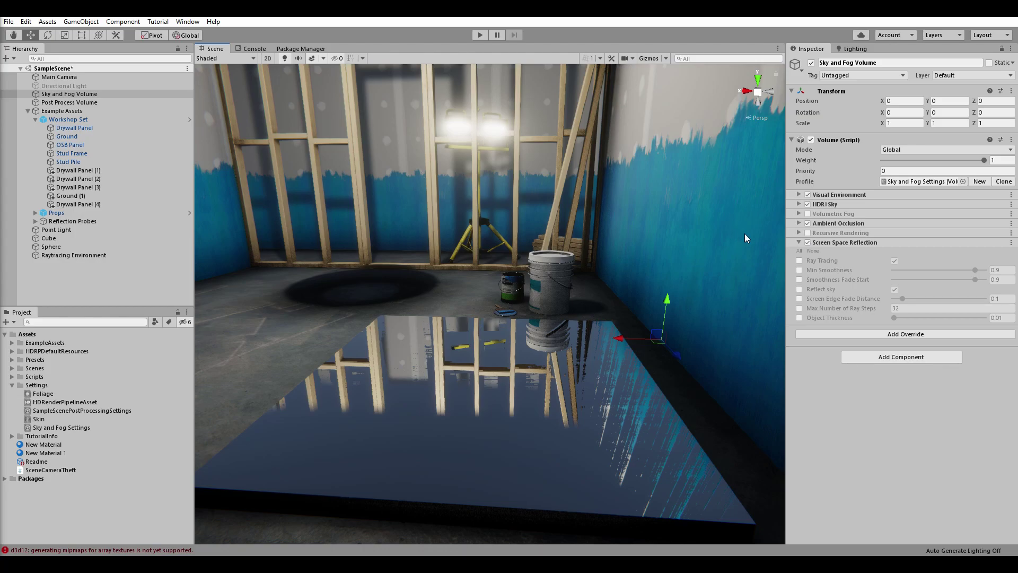
click(800, 261)
Step: Check the sphere's material settings and enable the Recursive Rendering override on the Sky and Fog Volume again
mouse_move(663, 234)
right_down()
mouse_move(637, 276)
mouse_move(613, 213)
mouse_move(571, 250)
mouse_move(360, 235)
right_up()
click(572, 250)
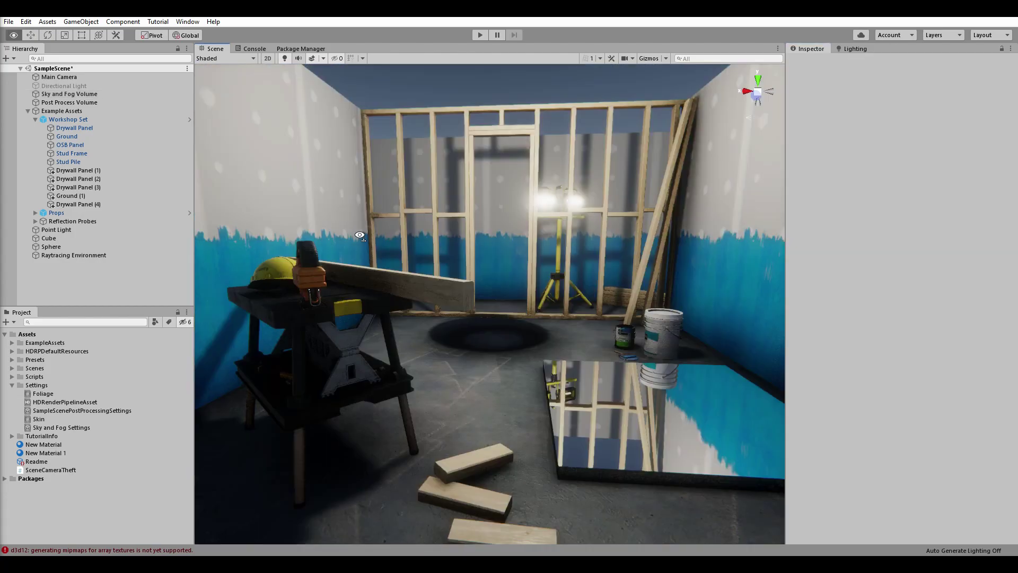
middle_drag(359, 234, 430, 280)
click(455, 297)
key(f)
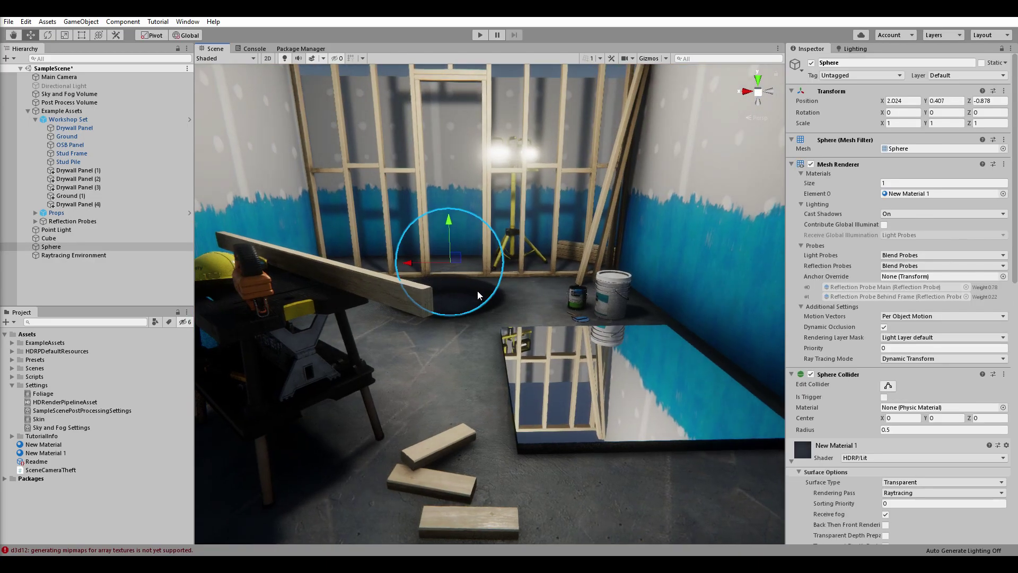
scroll(828, 220, down, 9)
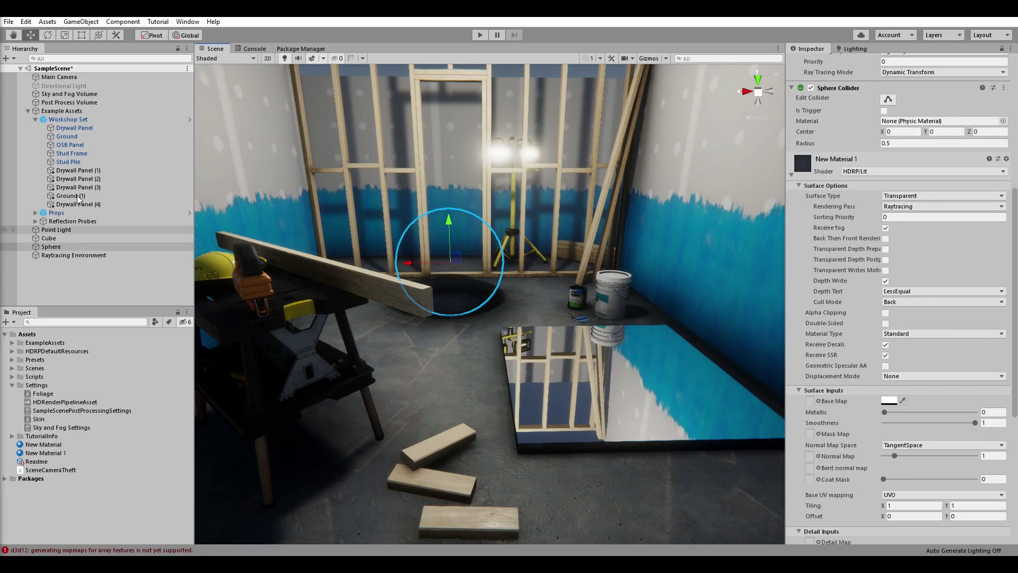
click(80, 94)
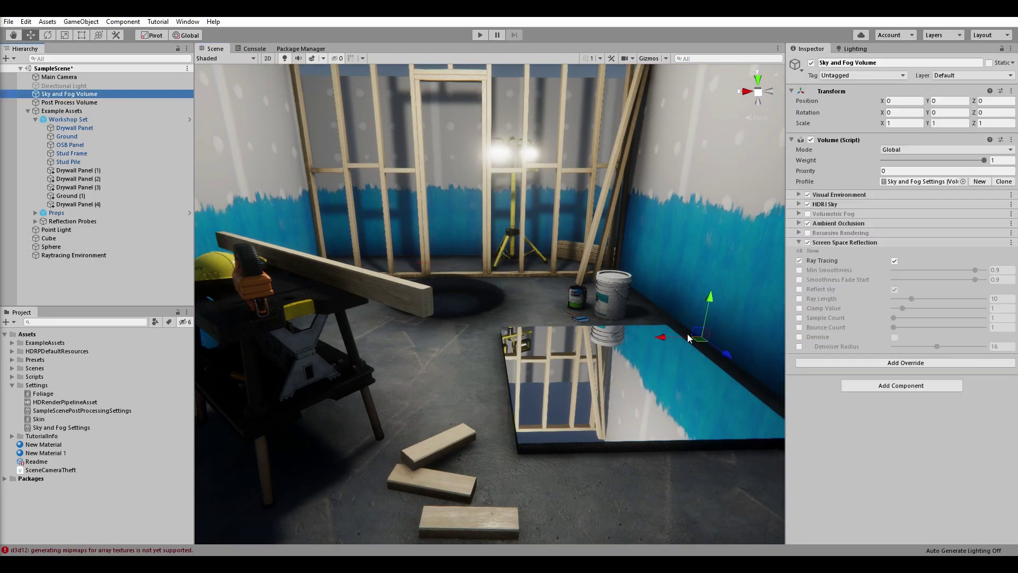
click(807, 233)
alt+drag(633, 287, 495, 83)
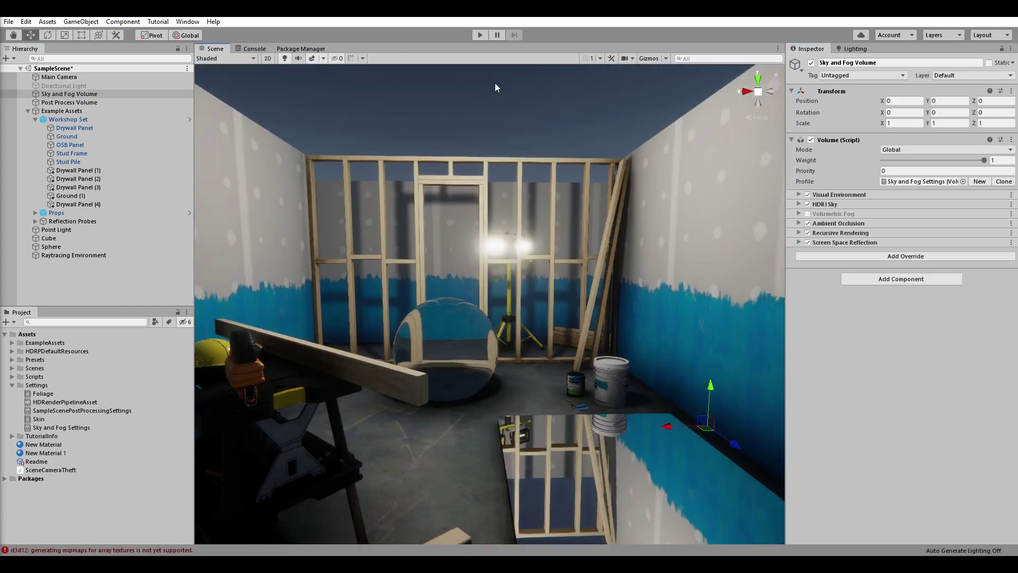
Step: Deactivate the Point Light object above the room
click(495, 83)
middle_drag(495, 82, 459, 207)
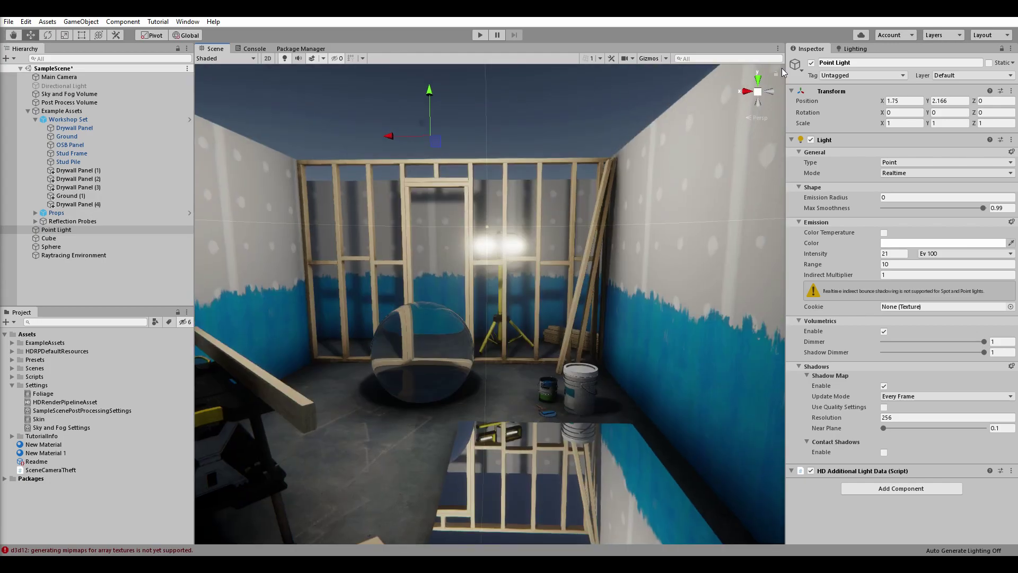
click(812, 62)
click(526, 117)
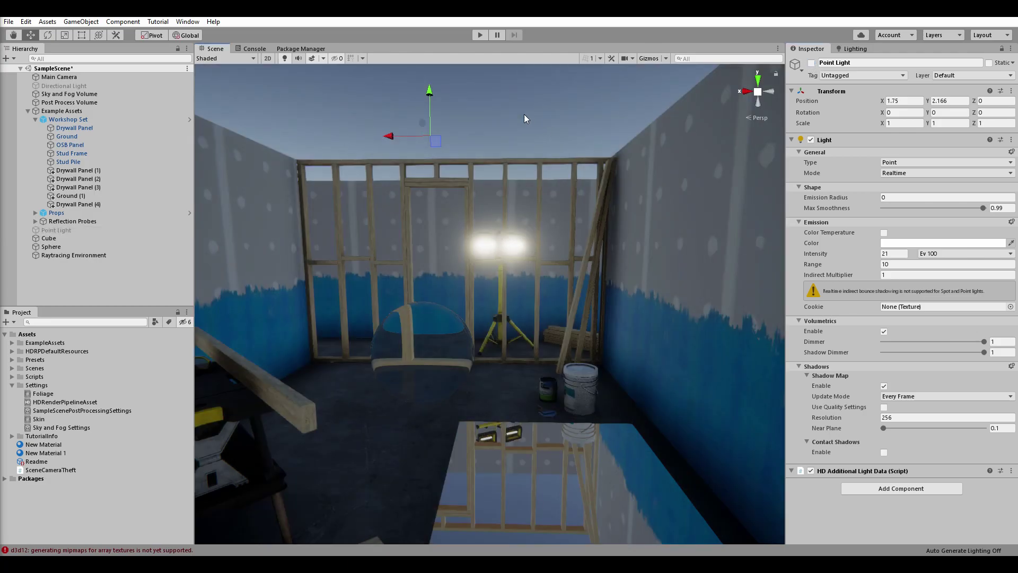
Step: Collapse the Example Assets group, create an area light and align it with the current scene view
click(28, 111)
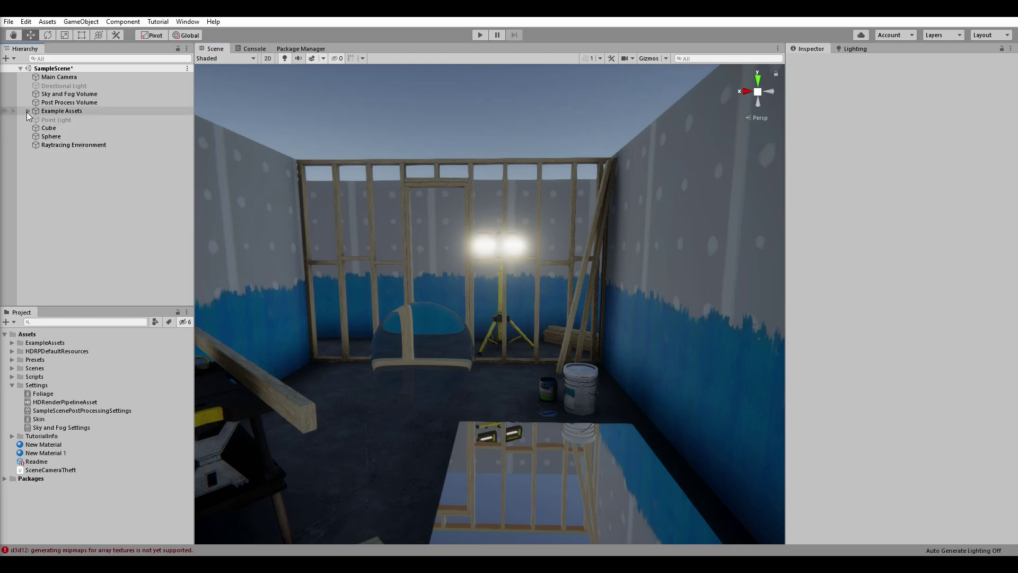
right_click(58, 187)
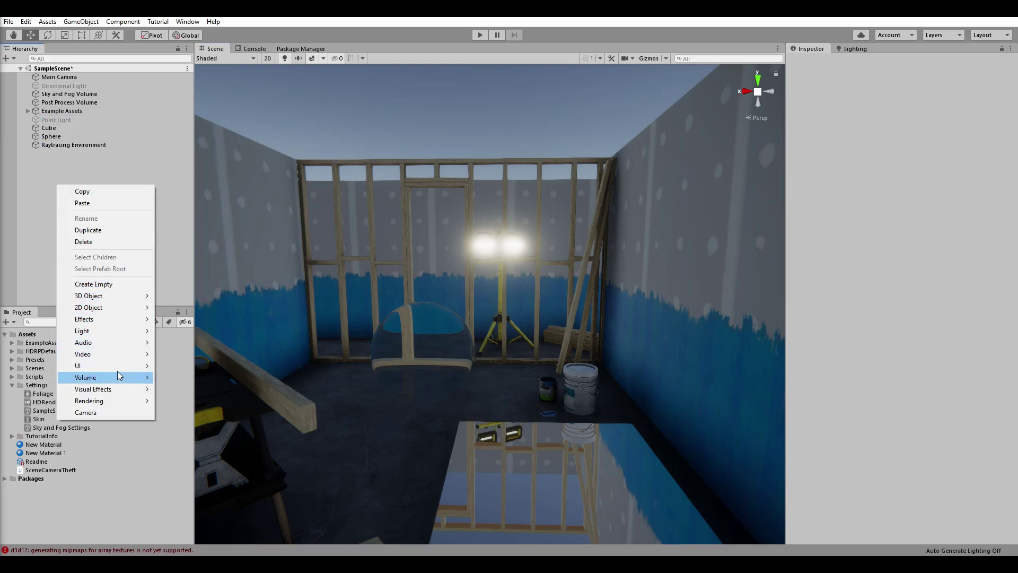
mouse_move(107, 332)
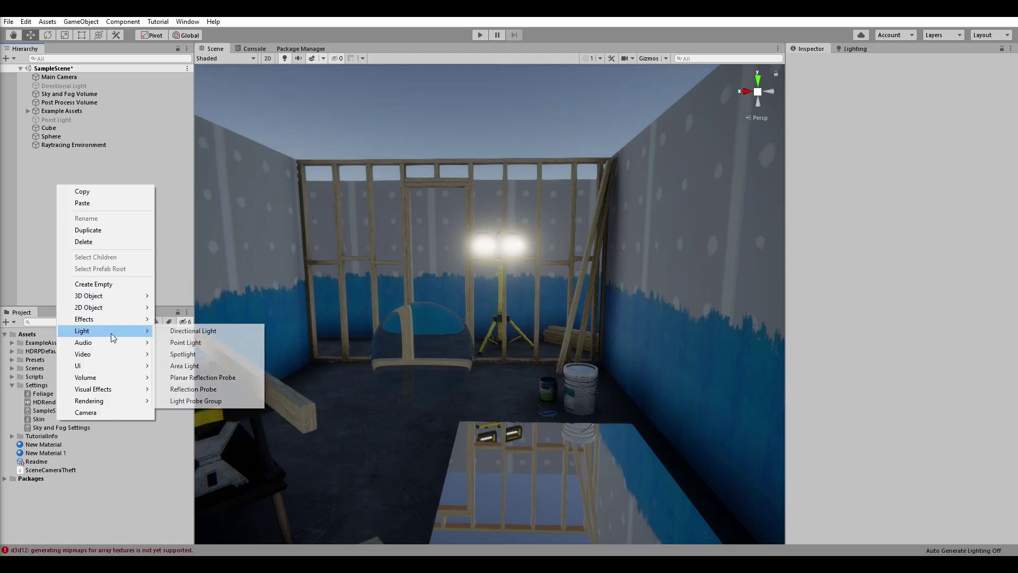
click(188, 365)
right_drag(434, 331, 386, 320)
key(ctrl+shift+f)
key(f)
alt+drag(556, 293, 659, 237)
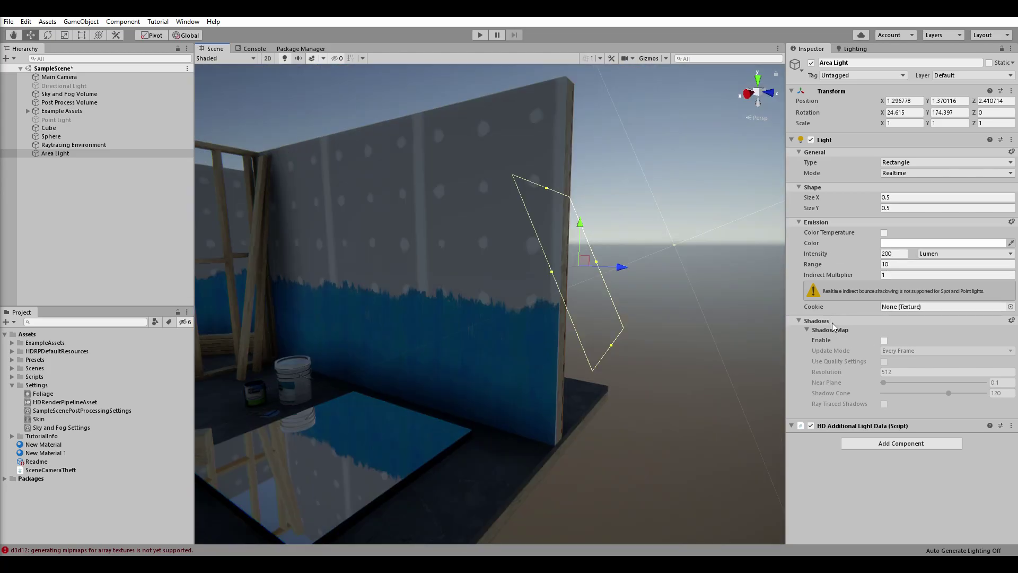
Step: Change the area light's intensity unit to Ev 100 and set its intensity to 25
click(966, 253)
click(936, 289)
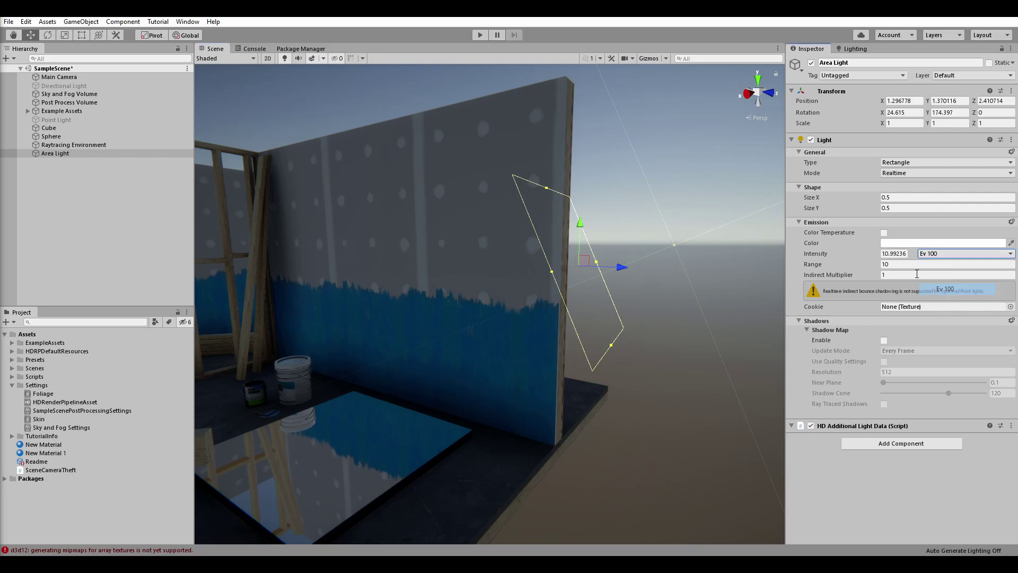
click(907, 254)
text(2)
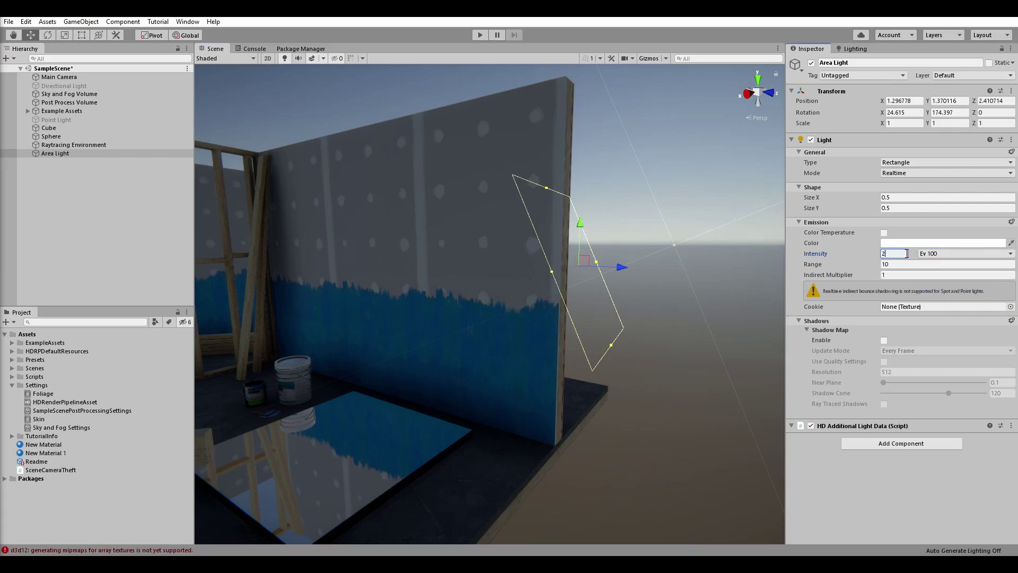
text(5)
alt+drag(761, 267, 441, 351)
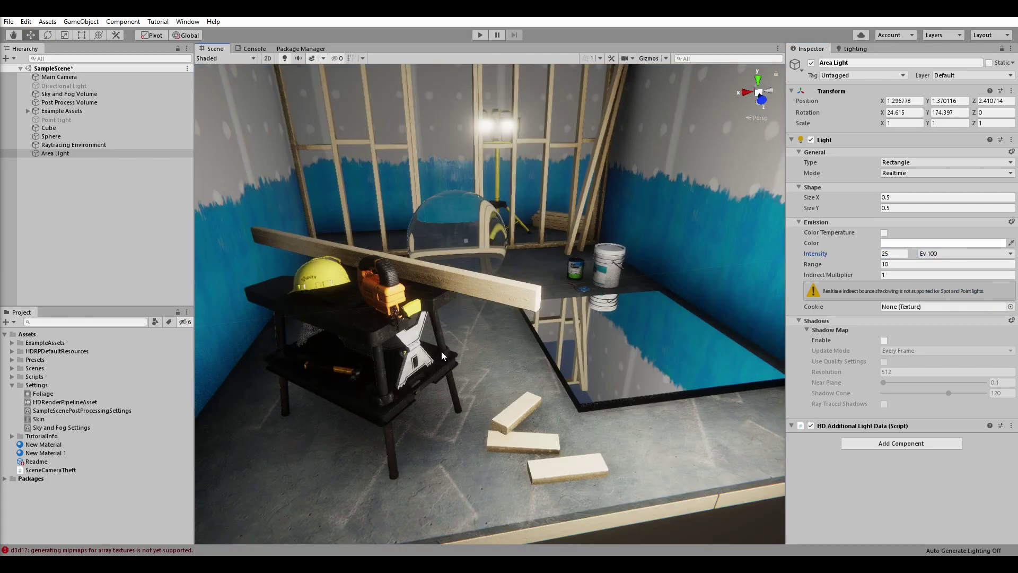
alt+drag(548, 273, 469, 298)
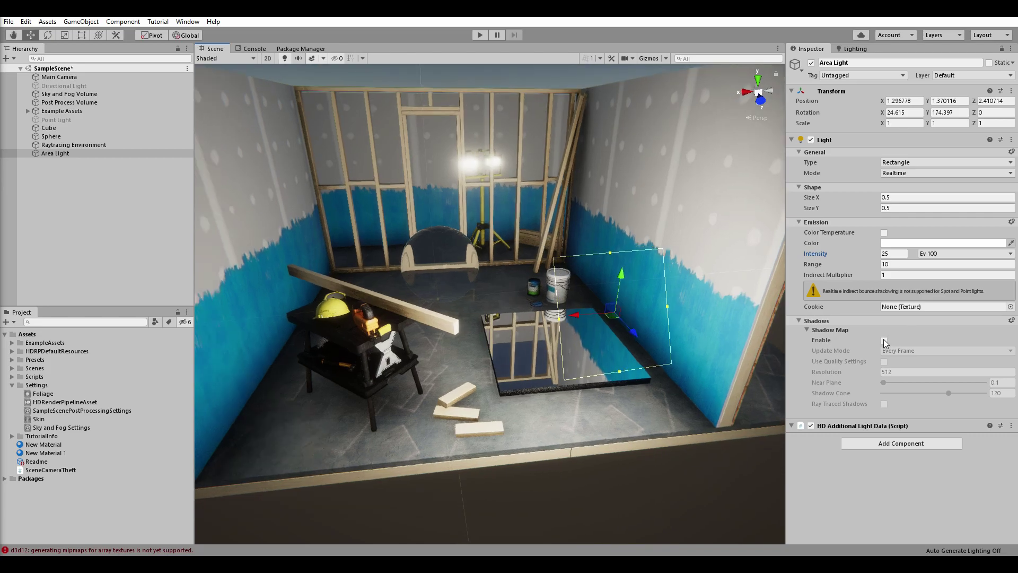
Step: Enable the shadow map and Ray Traced Shadows on the area light
click(884, 341)
alt+drag(562, 249, 526, 295)
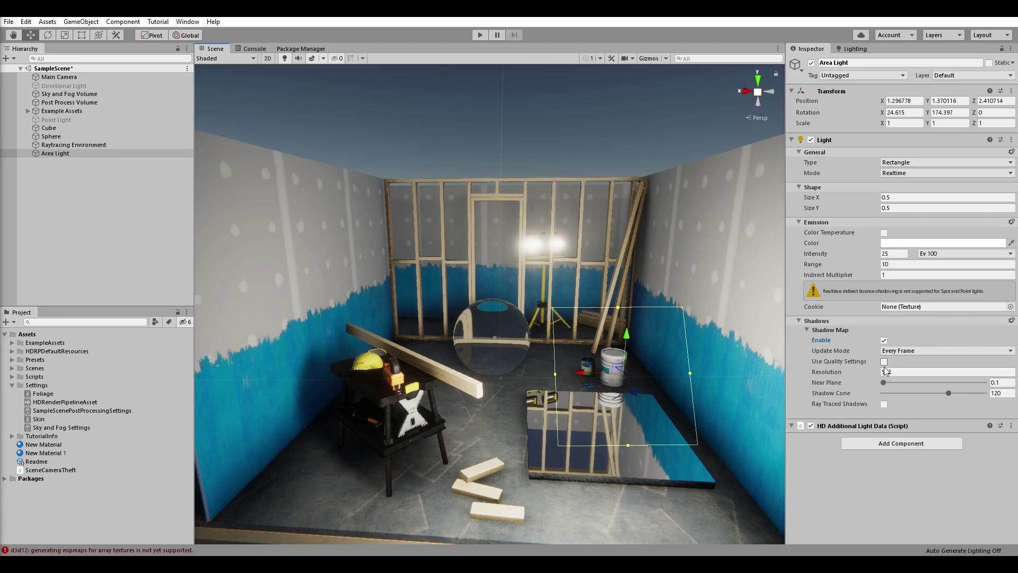
click(884, 404)
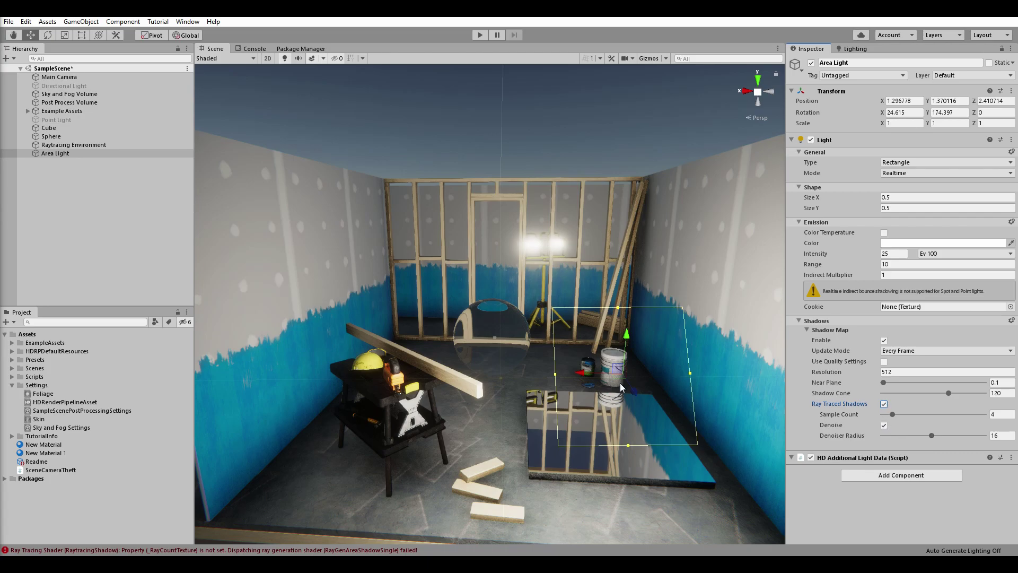
Step: Activate the Directional Light and enable its Screen Space Shadows and Ray Traced Shadows
click(83, 87)
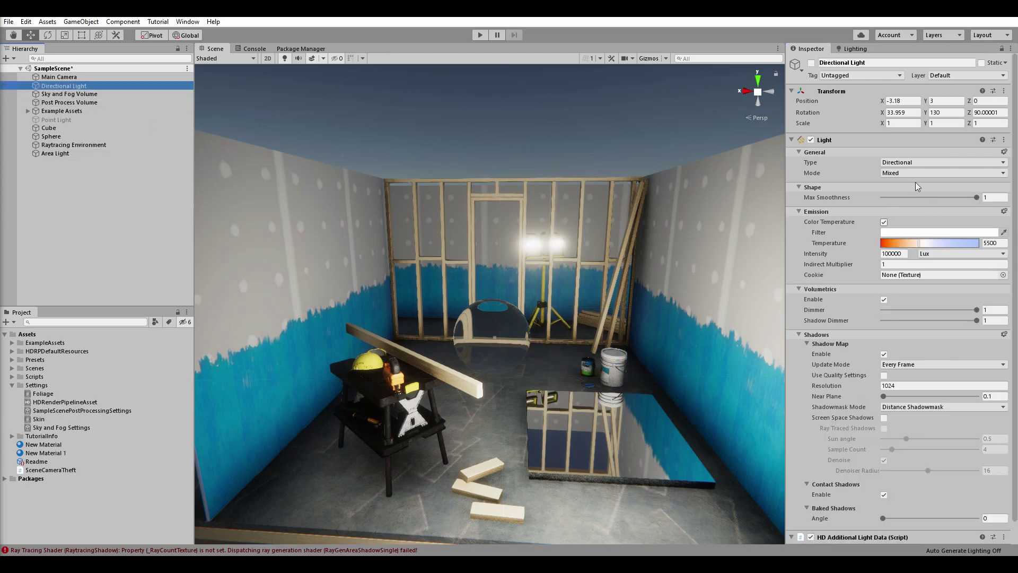
scroll(836, 287, down, 2)
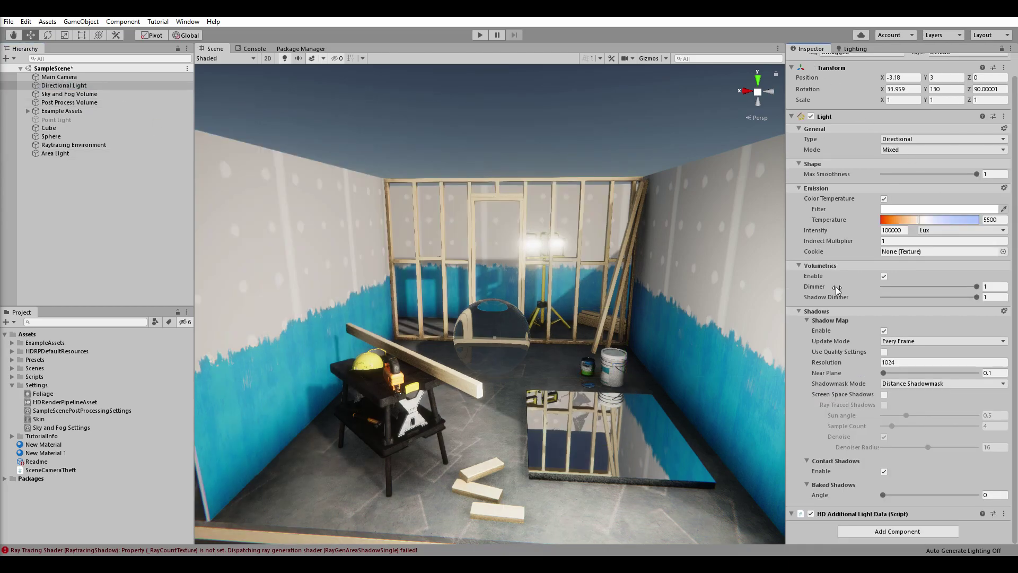
click(884, 394)
click(885, 405)
alt+drag(541, 351, 579, 299)
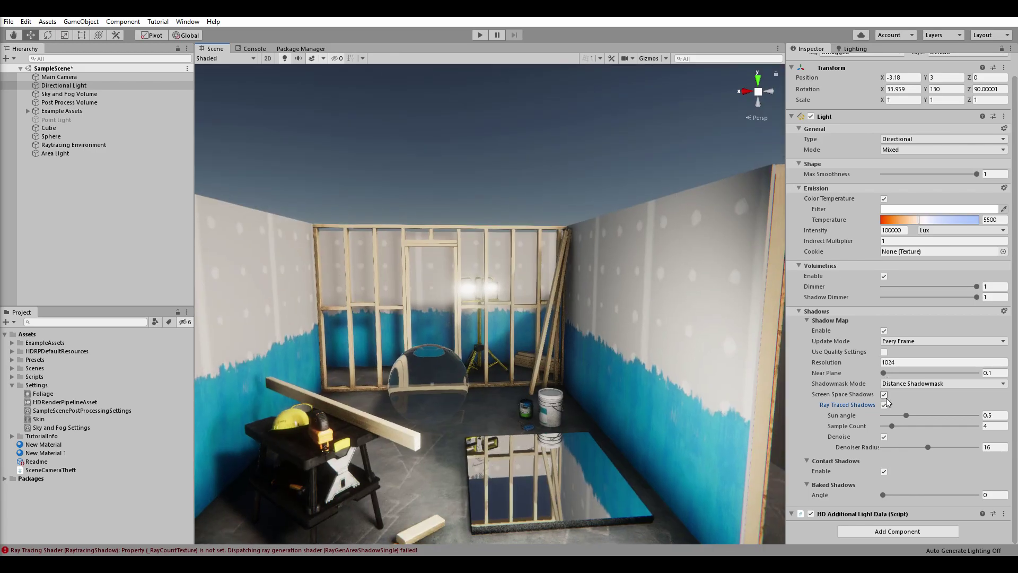
Step: Turn off Screen Space Shadows on the Directional Light and deactivate the light
click(884, 395)
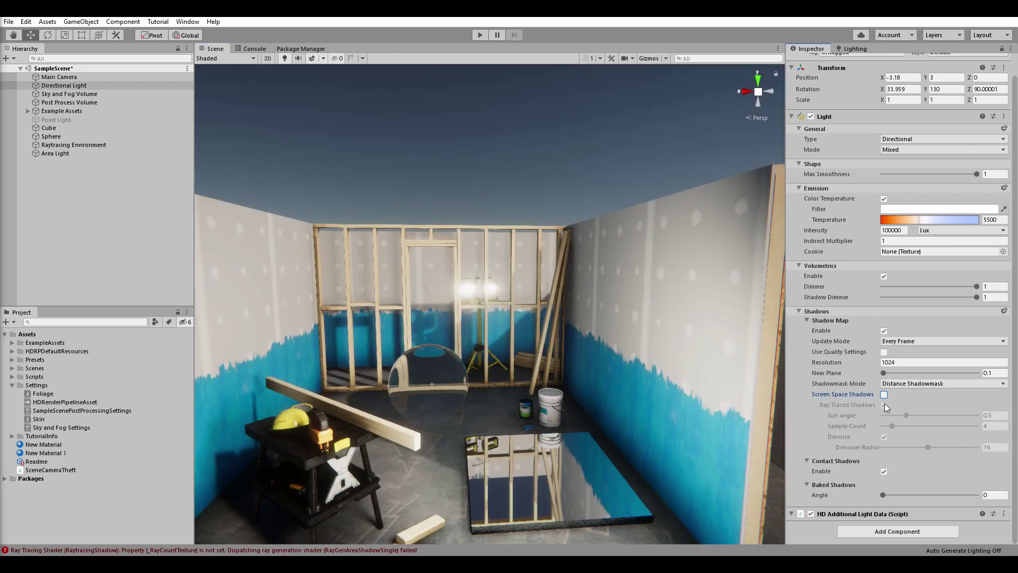
scroll(810, 68, up, 2)
click(812, 63)
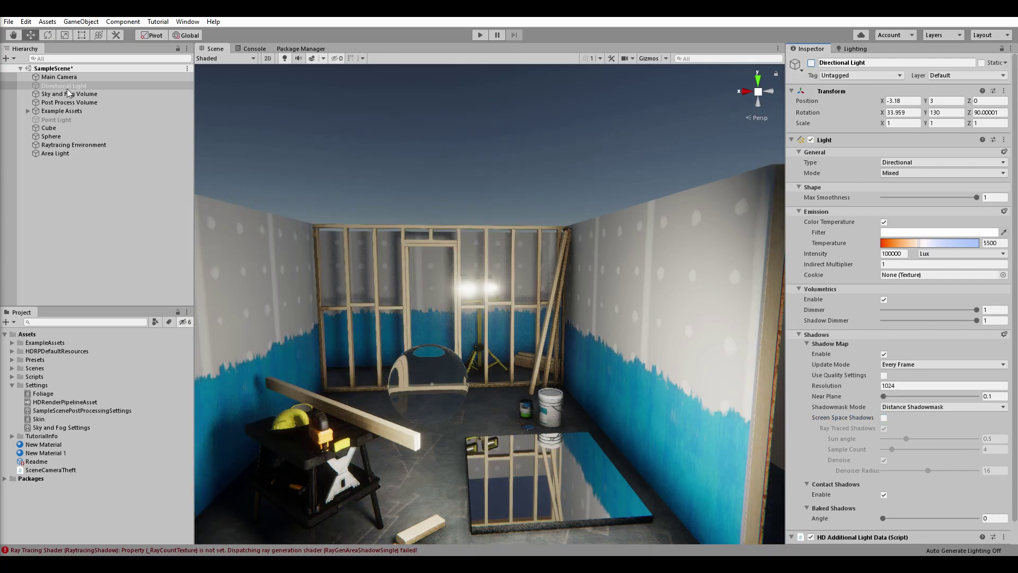
Step: Turn Ray Traced Shadows off and back on for the area light to compare the shadows
click(56, 121)
click(55, 153)
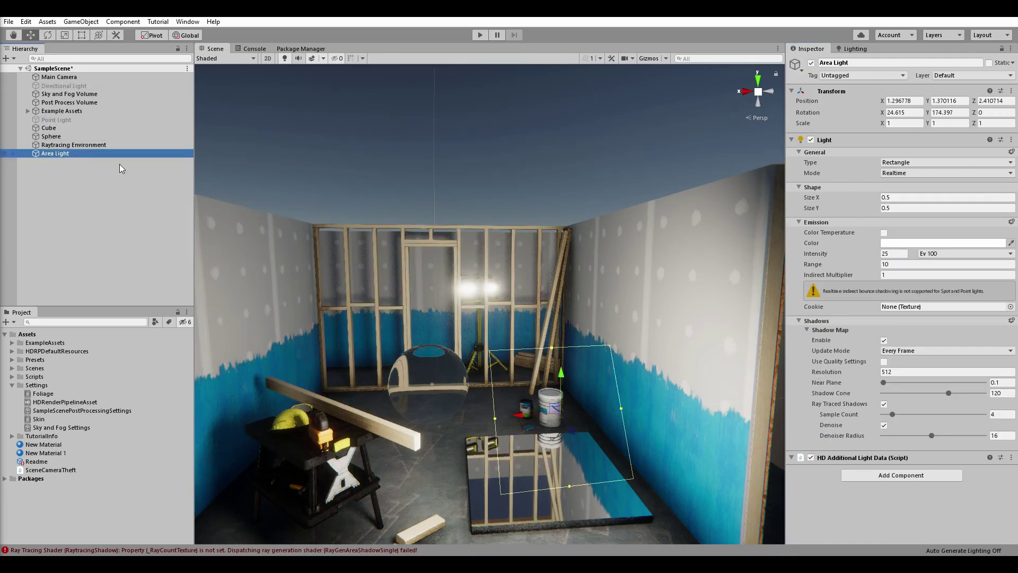
key(f)
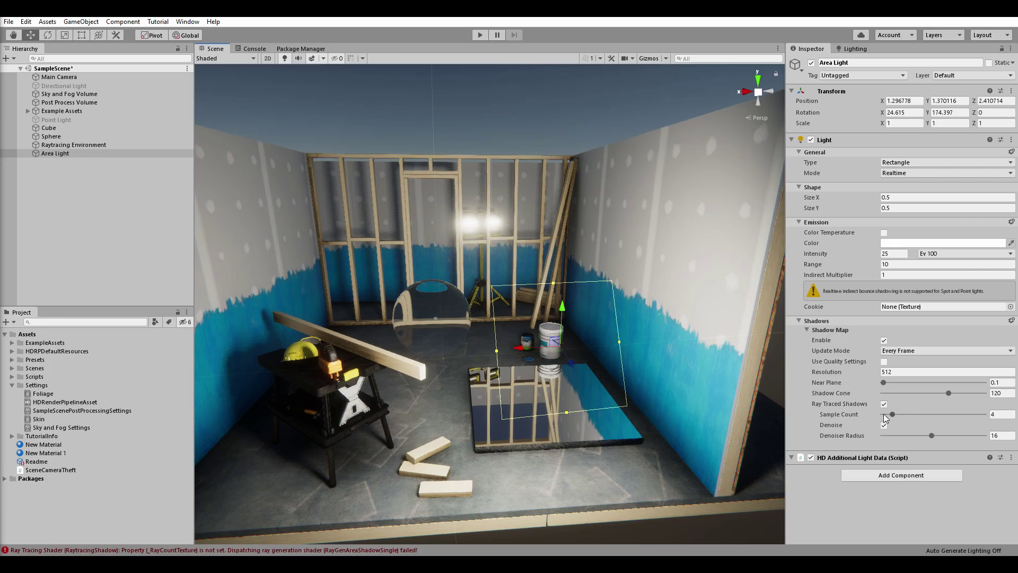
click(884, 405)
click(884, 404)
Step: Move the area light toward the workbench side of the room, to about X 2.2 and Y 1.37
mouse_move(714, 320)
alt+mouse_down()
mouse_move(651, 317)
mouse_move(715, 330)
mouse_move(559, 318)
mouse_move(663, 318)
mouse_move(659, 369)
mouse_move(615, 324)
alt+mouse_up()
scroll(437, 304, down, 10)
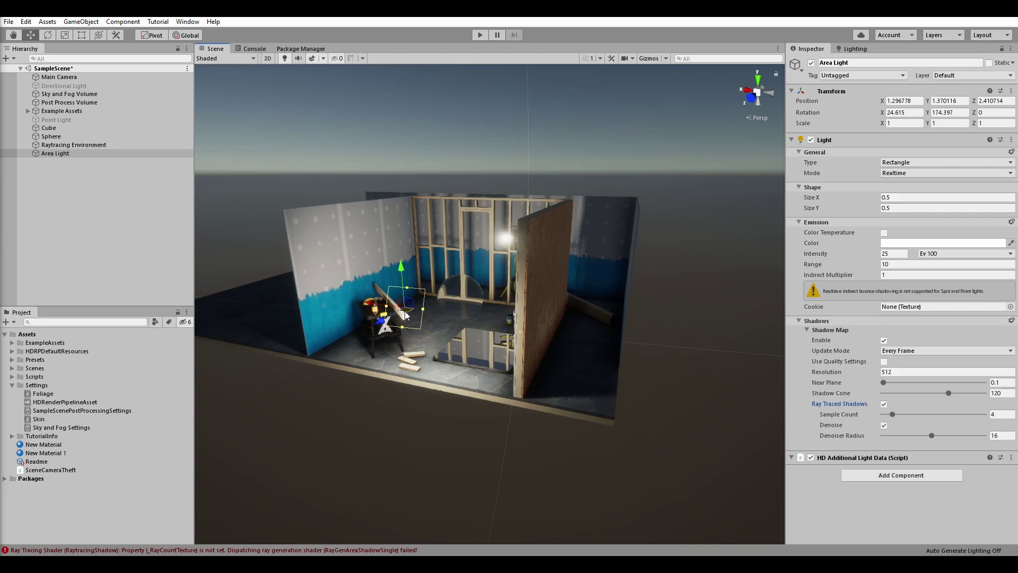
drag(408, 313, 440, 277)
scroll(440, 276, down, 5)
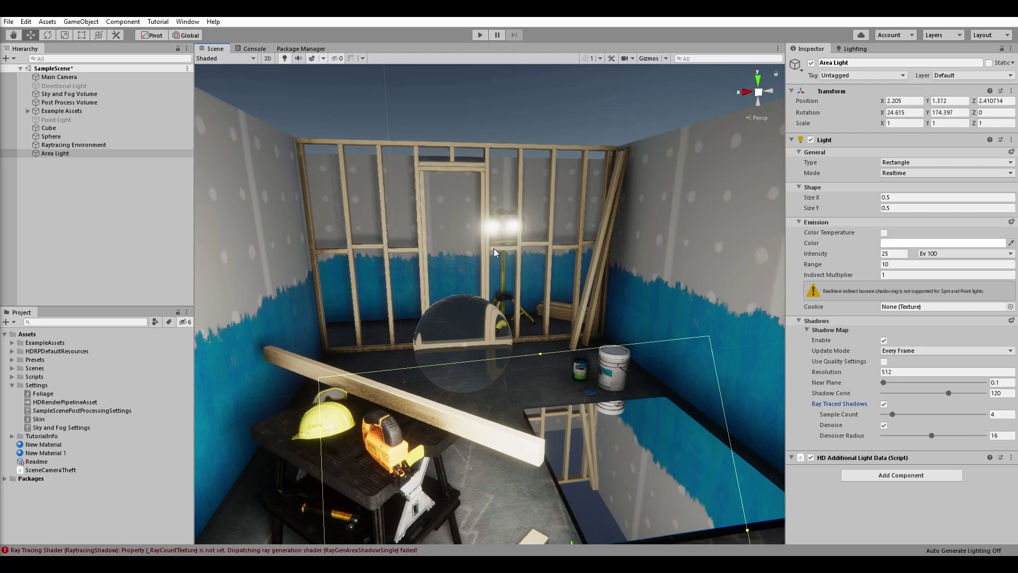
Step: Examine the room's lighting, shadows and reflections around the workbench, glass sphere and mirrored floor slab
alt+drag(510, 330, 458, 371)
click(713, 489)
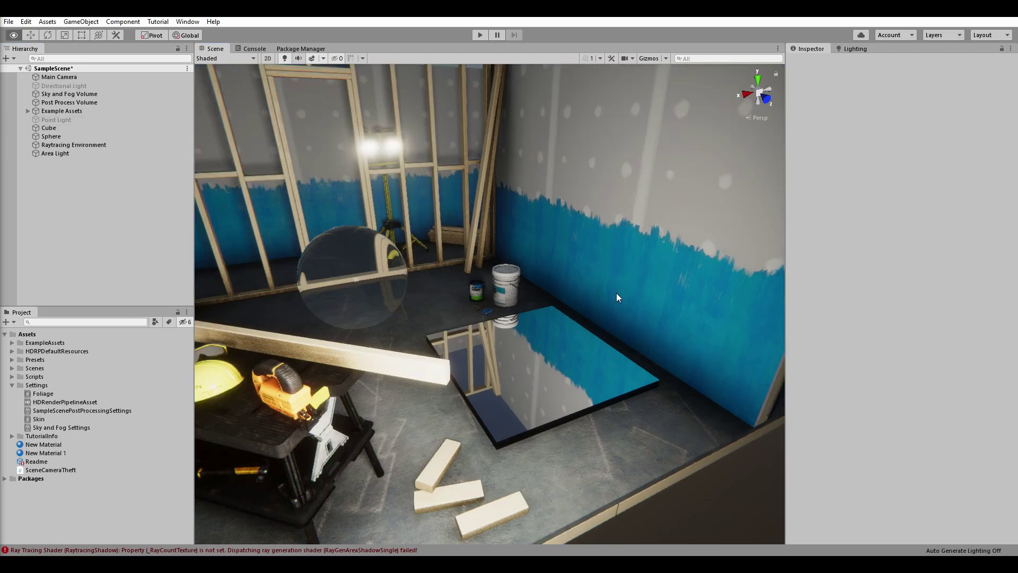
alt+drag(603, 293, 593, 291)
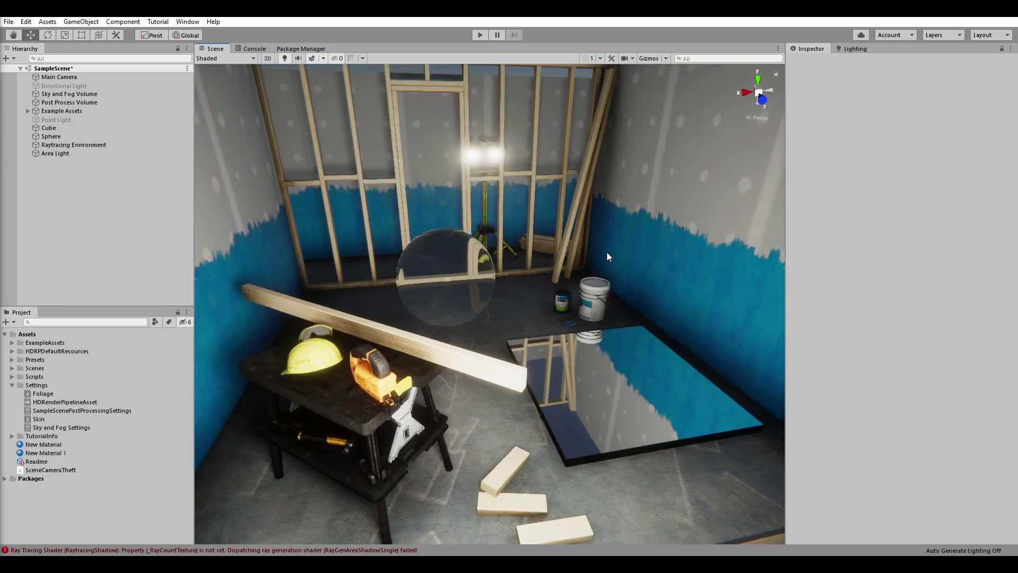
alt+drag(610, 249, 590, 247)
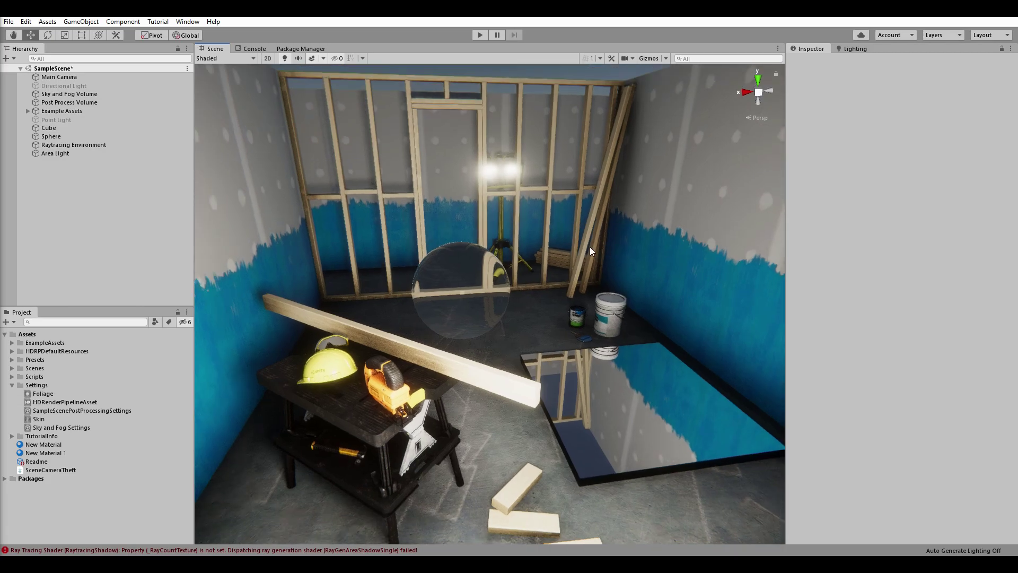
click(71, 142)
click(99, 221)
click(63, 113)
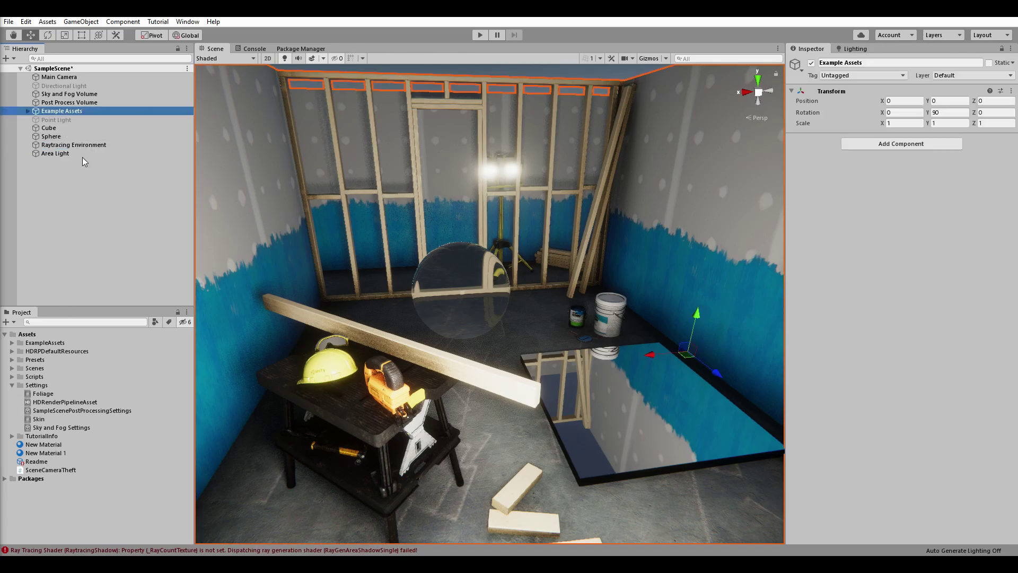
click(88, 227)
alt+drag(329, 217, 368, 243)
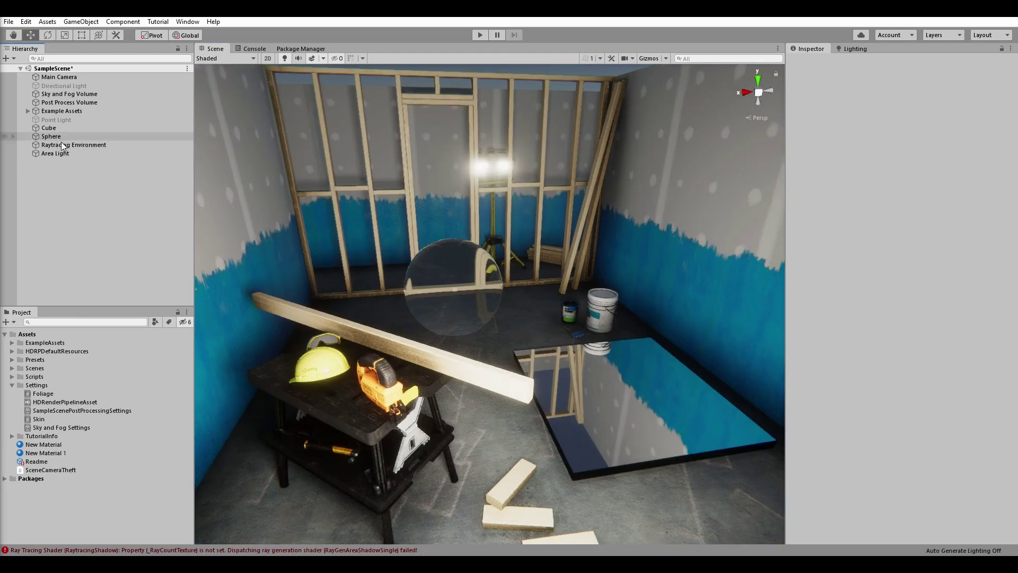
Step: Add a ray-tracing Global Illumination override to the Sky and Fog Volume and enable its Ray Tracing
click(67, 93)
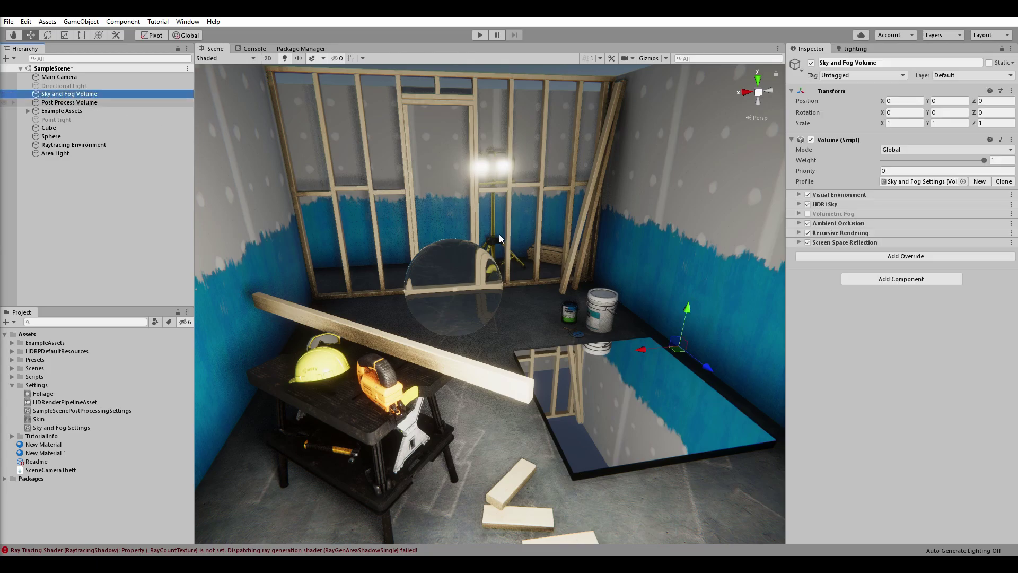
click(849, 257)
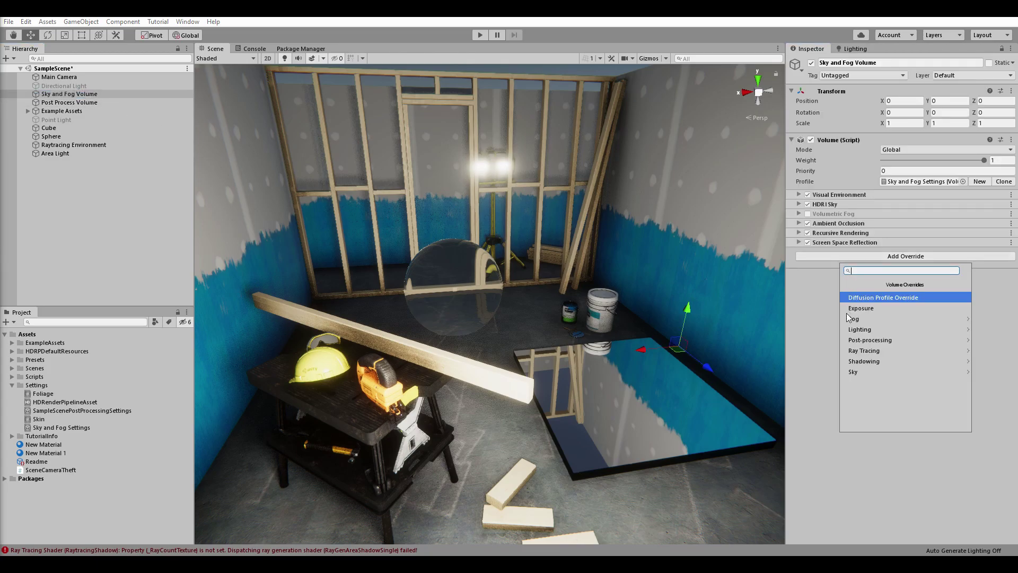
click(887, 349)
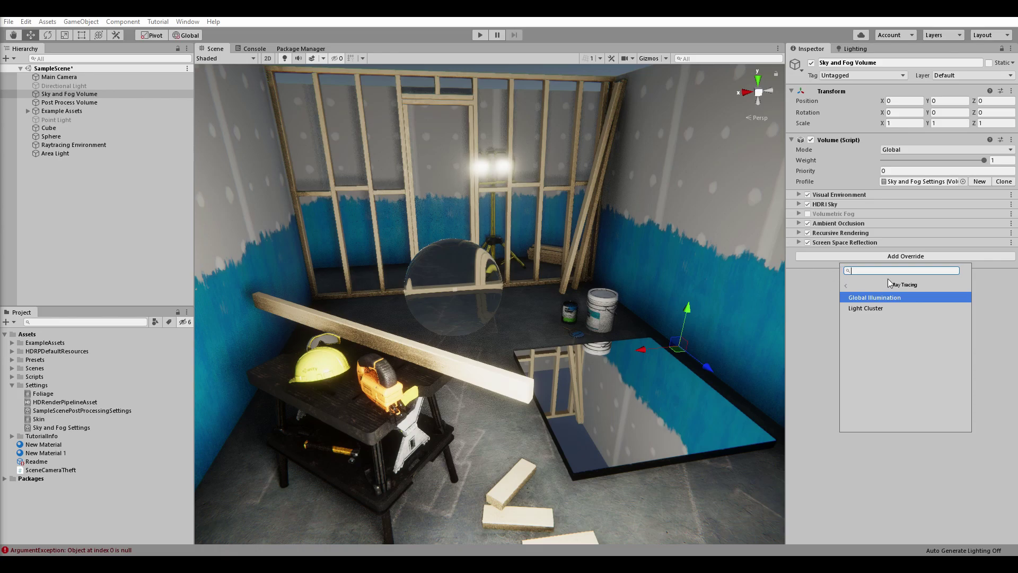
click(892, 297)
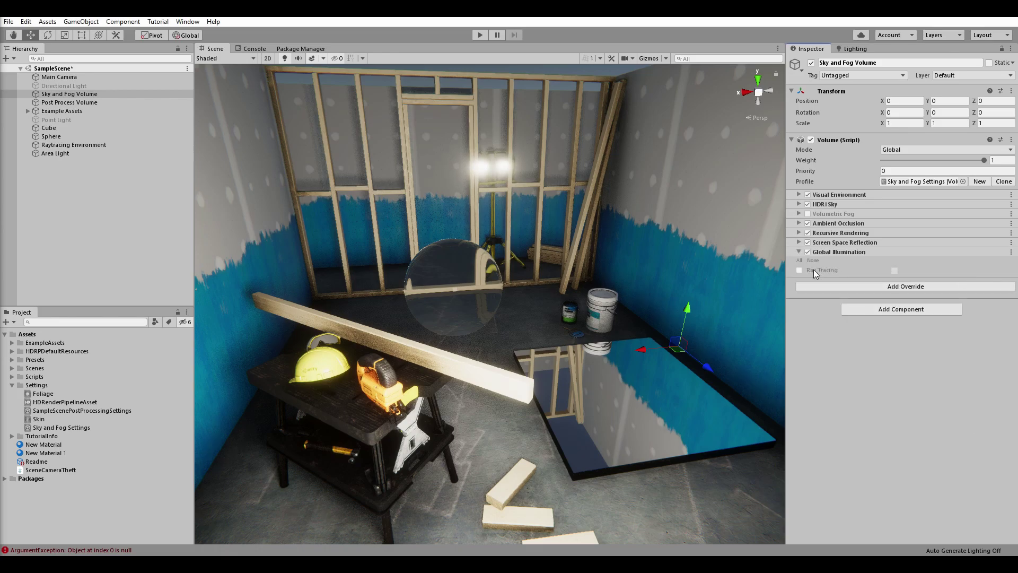
click(895, 271)
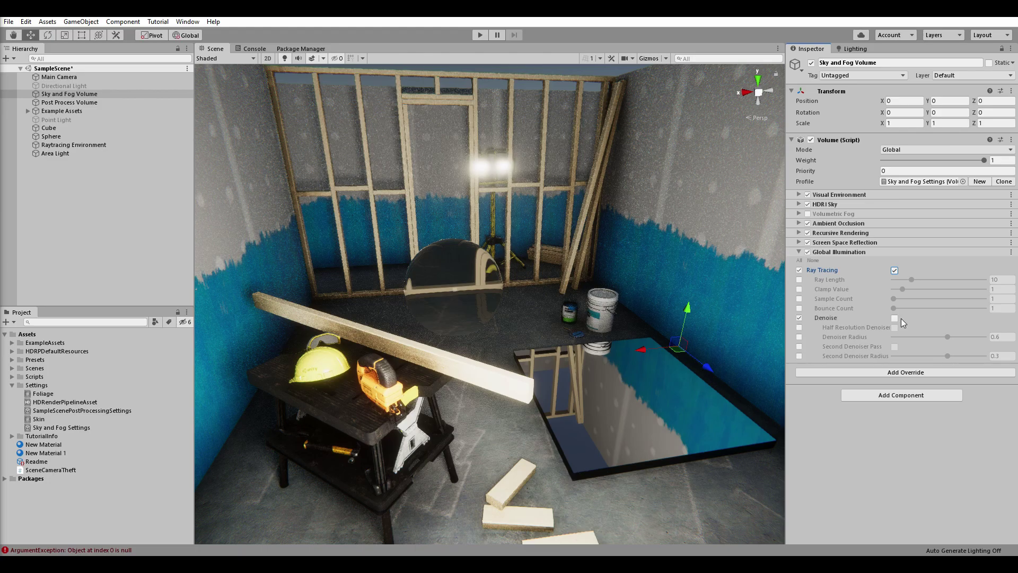
Step: Enable Denoise and Second Denoiser Pass for the Global Illumination override
click(895, 319)
click(799, 346)
click(895, 347)
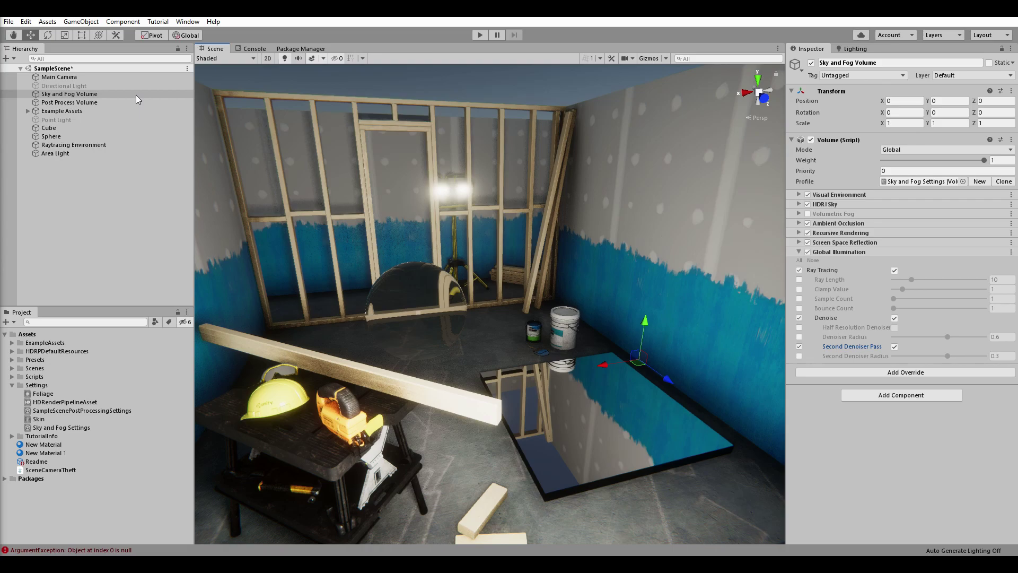
Step: Activate the Directional Light and deactivate the Area Light
key(Up)
key(alt+shift+a)
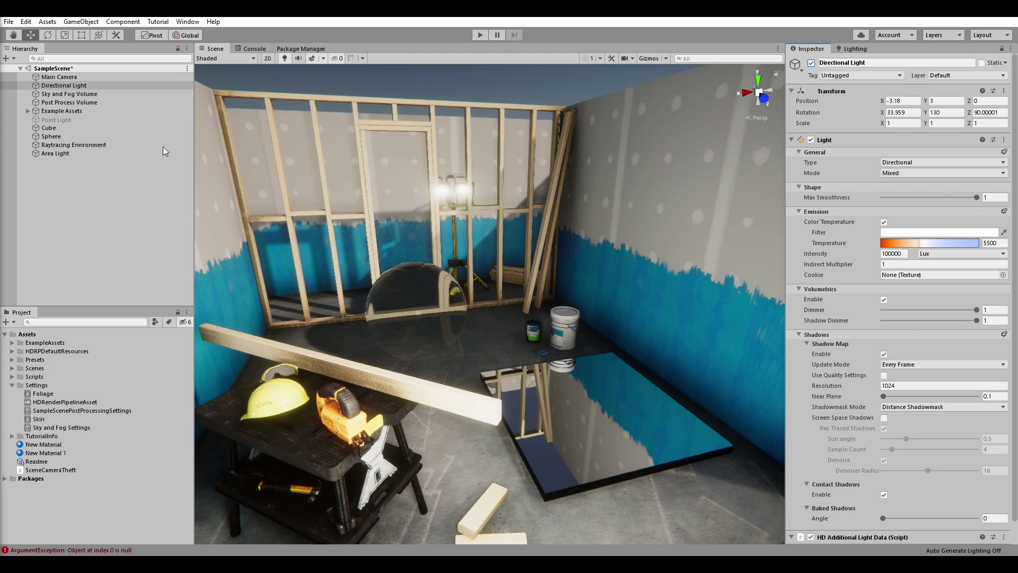
click(164, 153)
key(alt+shift+a)
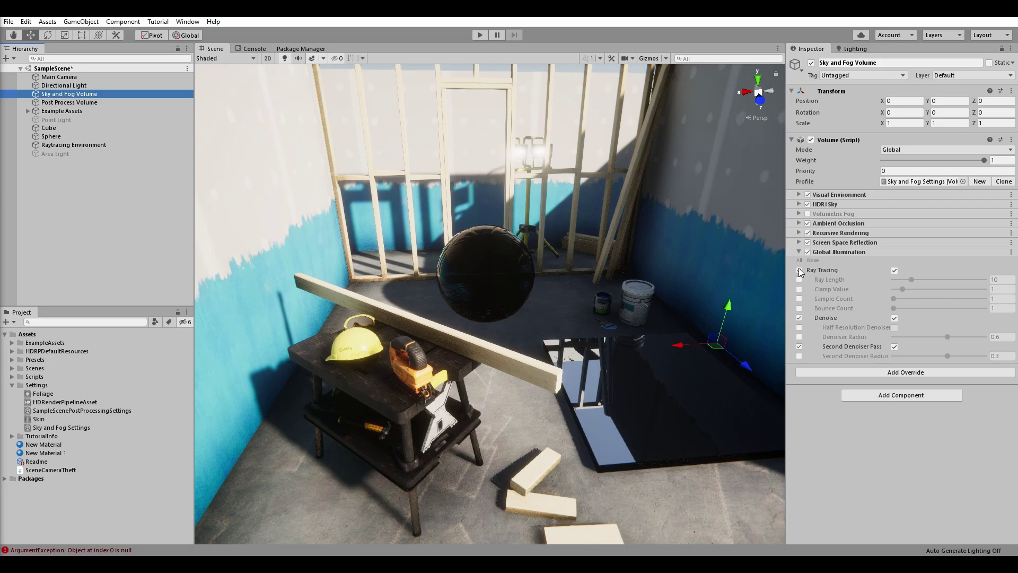
Step: Compare the room with and without the Global Illumination Ray Tracing override, and run the scene in play mode
click(800, 270)
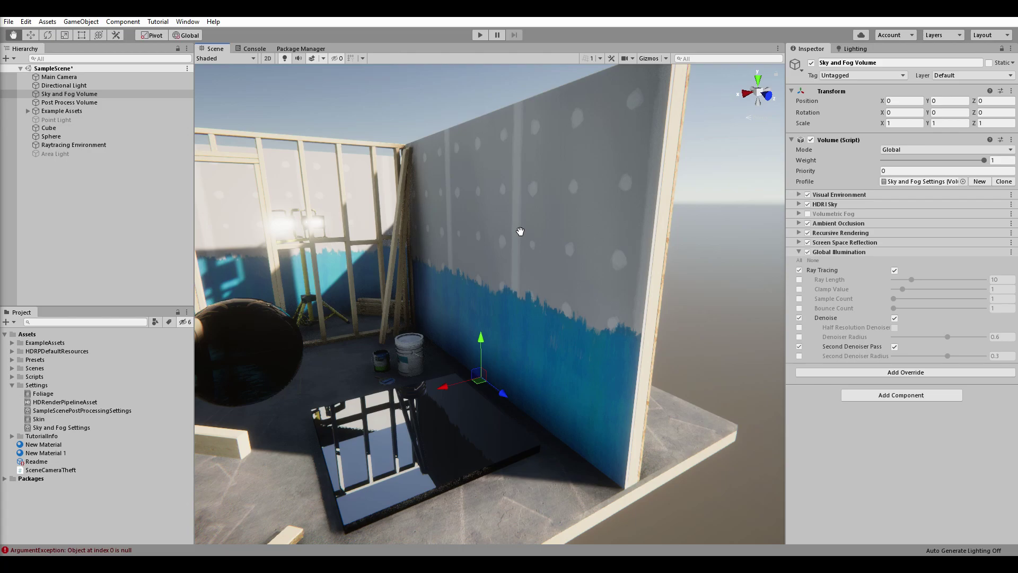
key(ctrl+p)
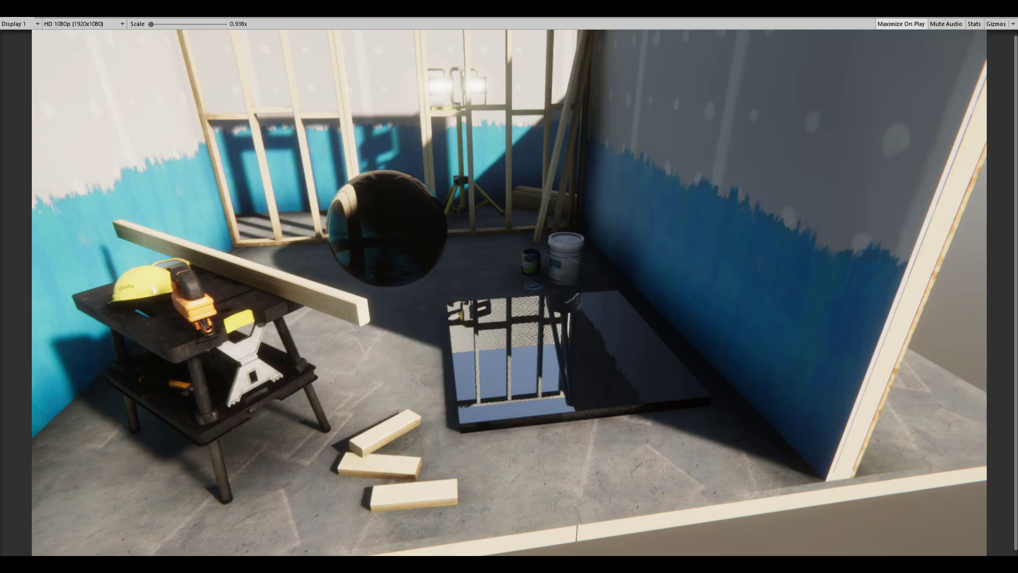